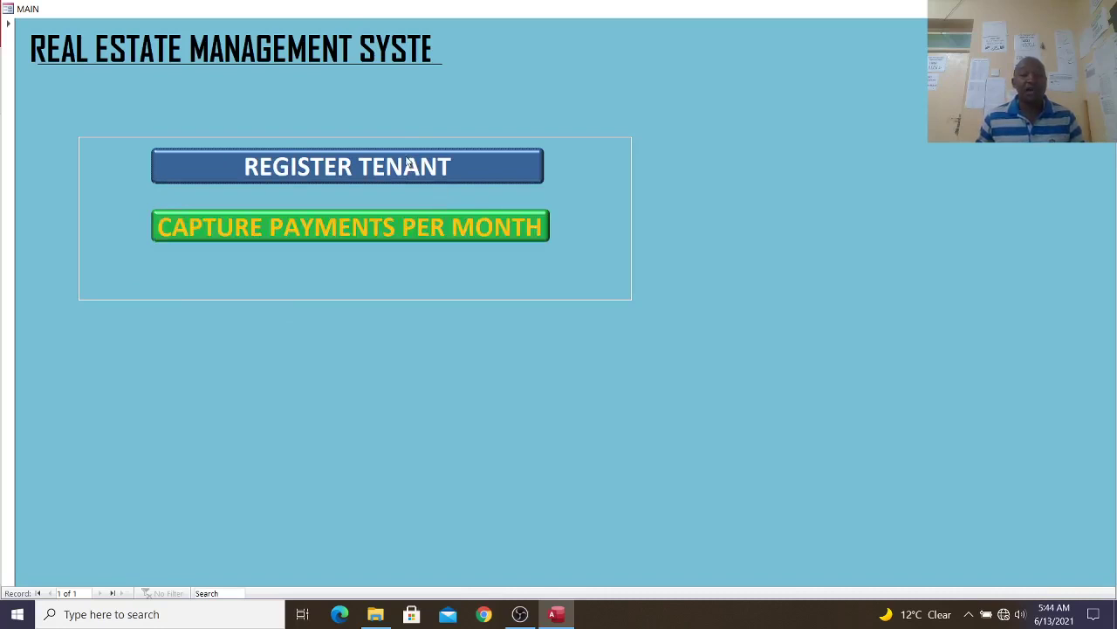
Step: Open the TENANT DETAILS form from MAIN's REGISTER TENANT and the DataCapture REGISTER button
left_click(354, 174)
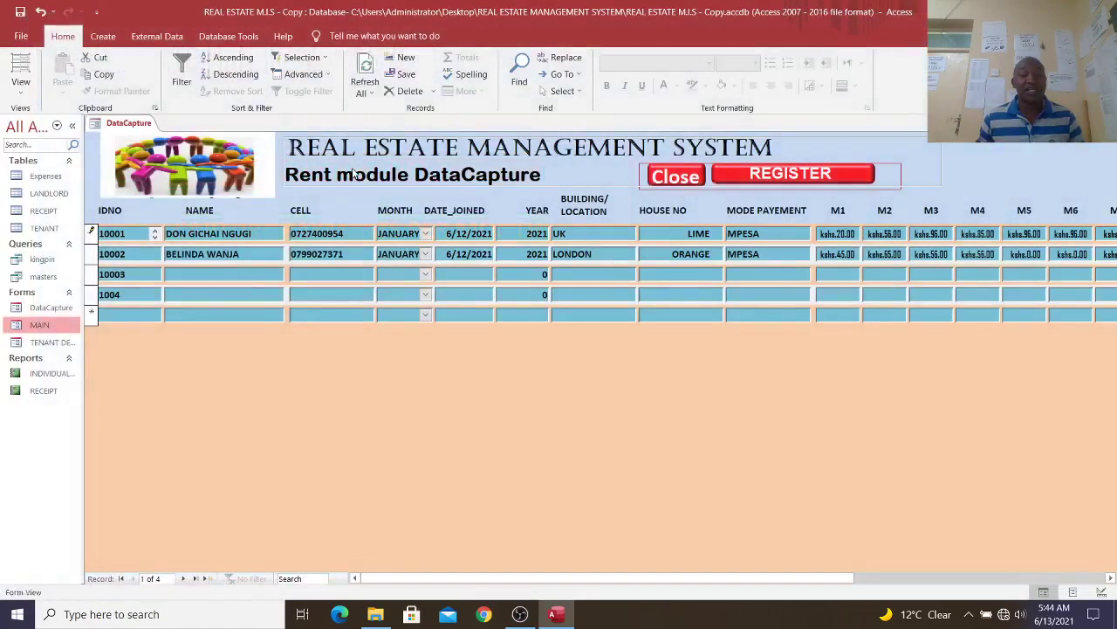
left_click(826, 171)
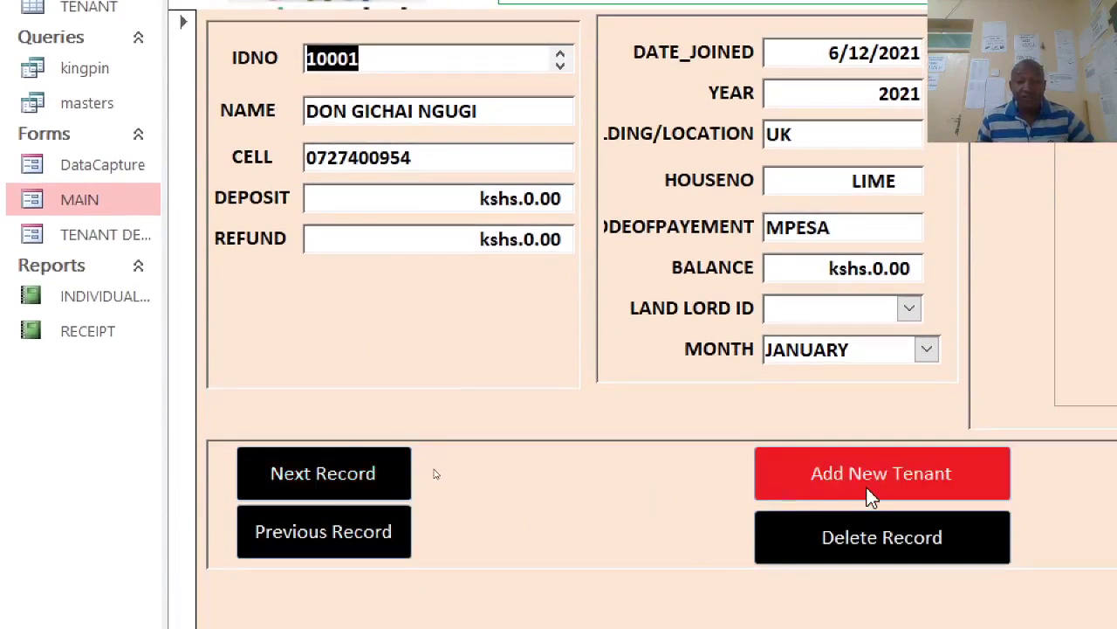
Step: Add a new tenant record and enter the tenant's ID number and full name
left_click(875, 476)
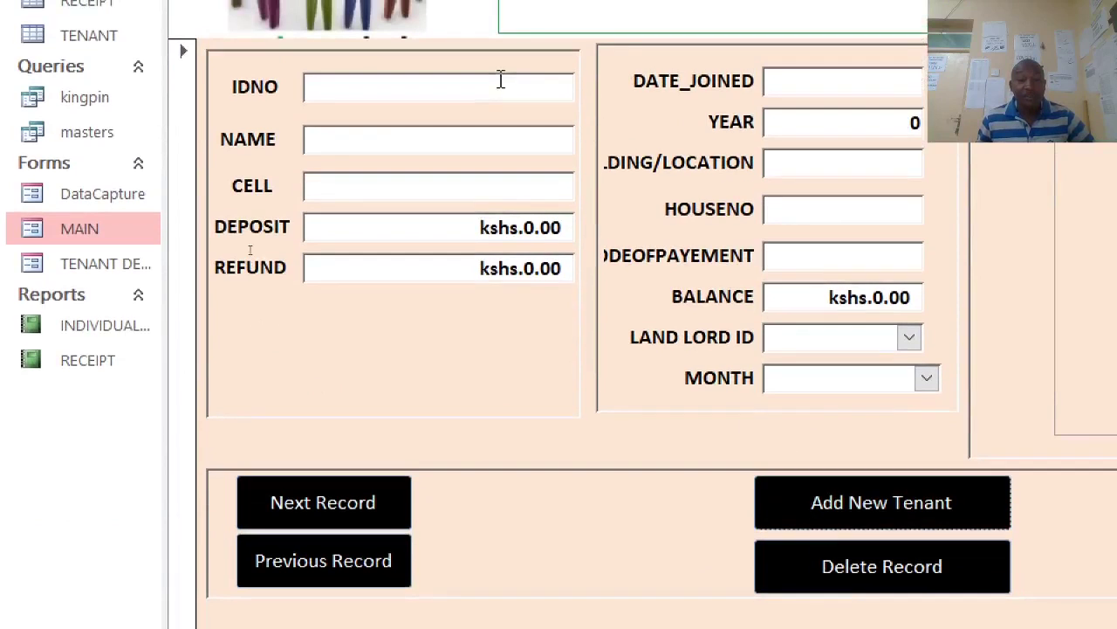
type("5600")
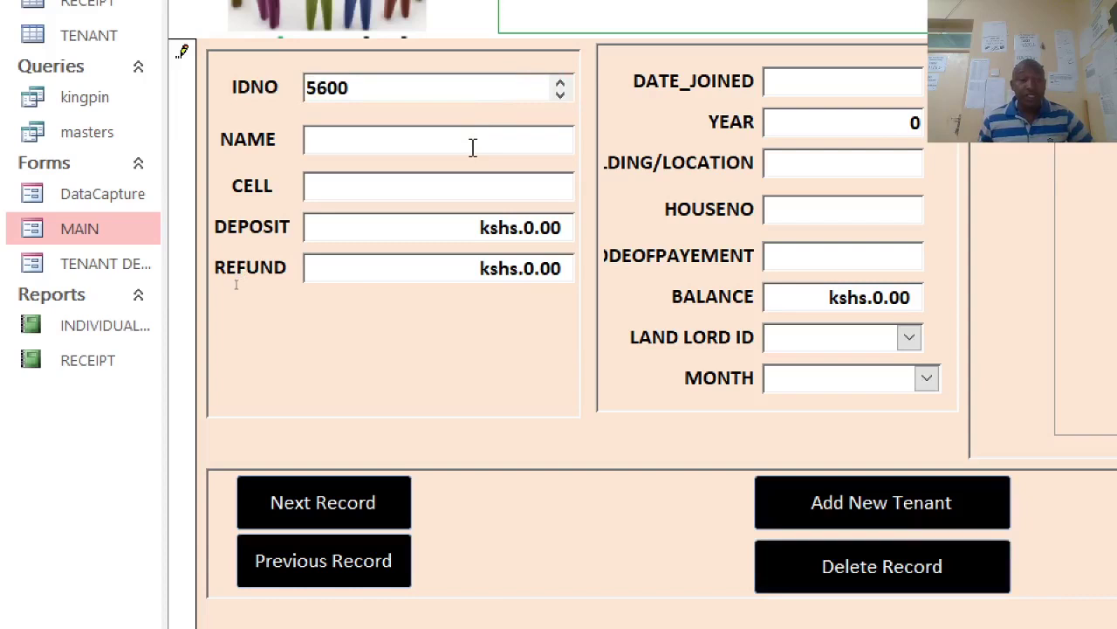
left_click(473, 146)
type("per")
key("BackSpace")
key("BackSpace")
key("BackSpace")
type("p[eri")
key("BackSpace")
key("BackSpace")
key("BackSpace")
key("BackSpace")
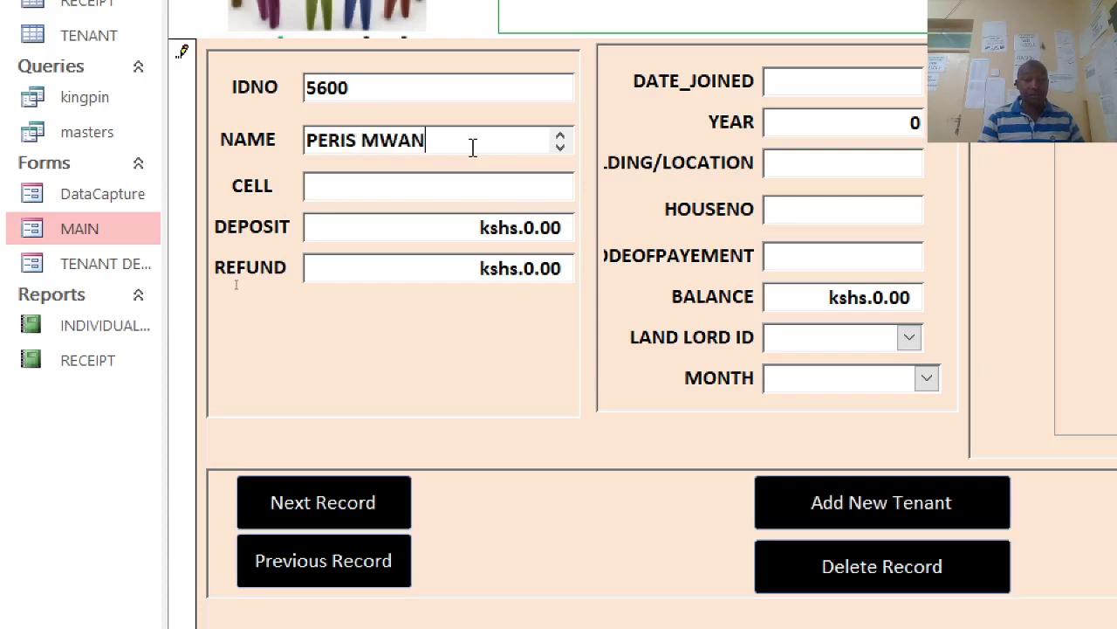
Step: Enter the tenant's cell phone number and a deposit of 4500
key("Tab")
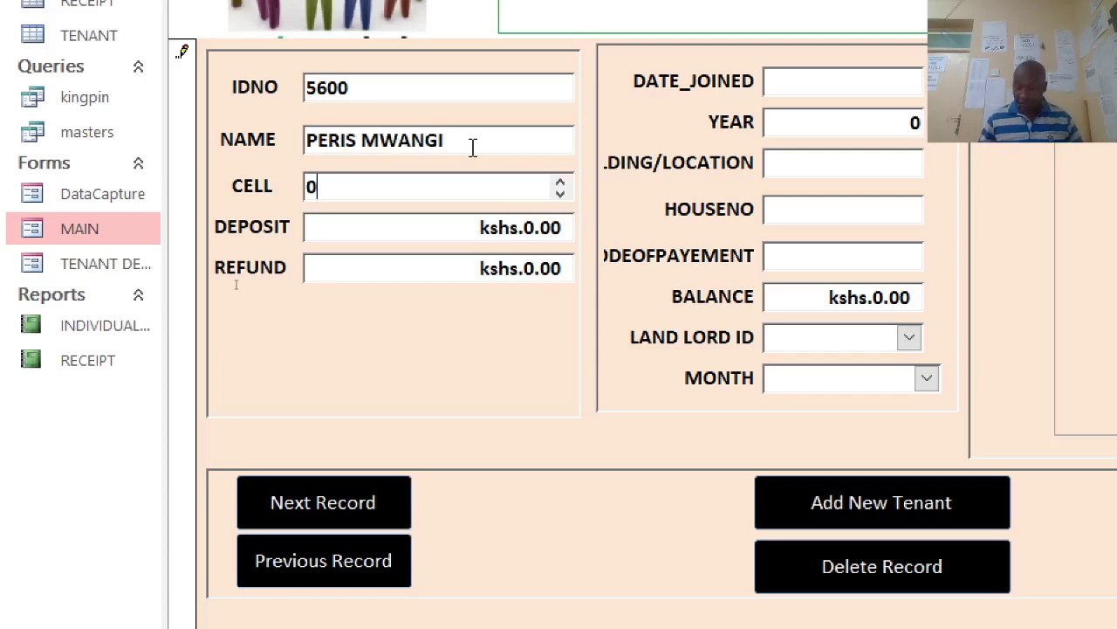
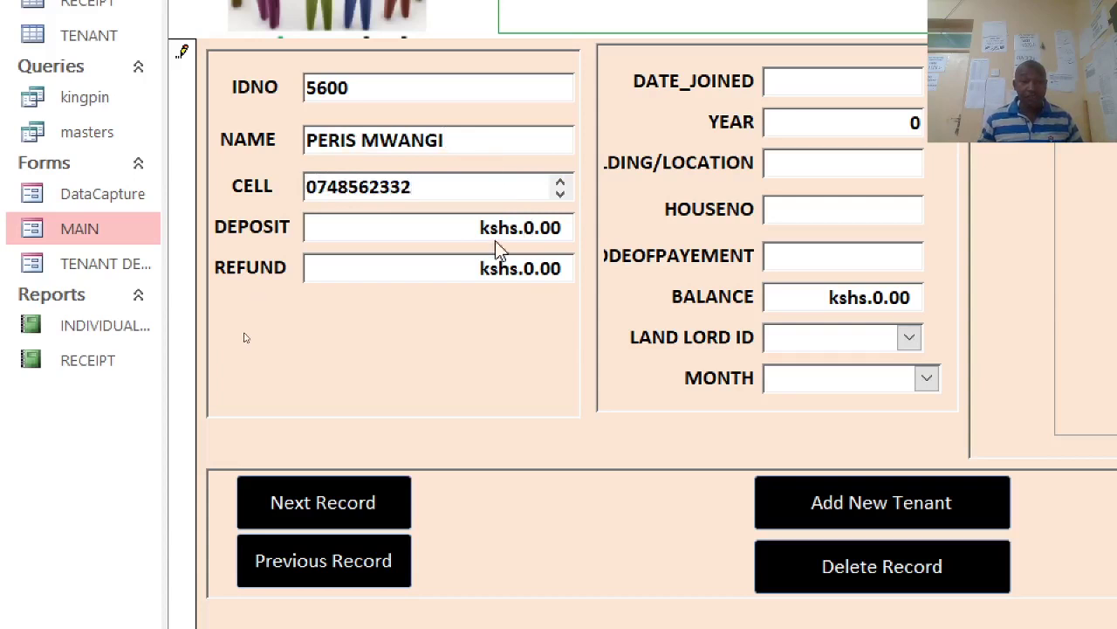
key("Tab")
type("4500")
key("Tab")
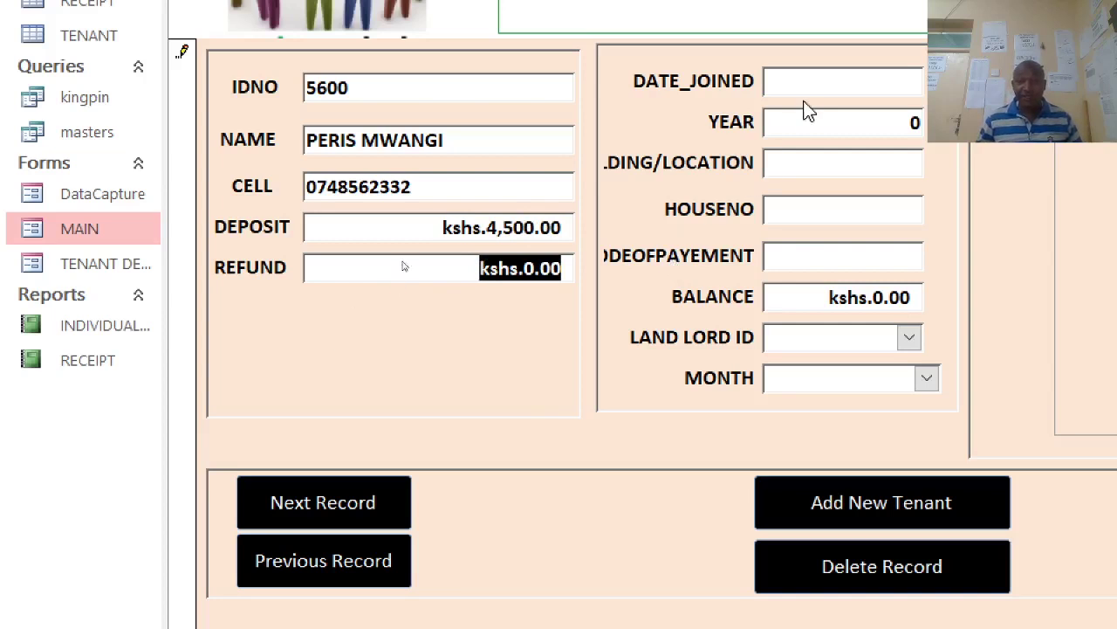
left_click(813, 81)
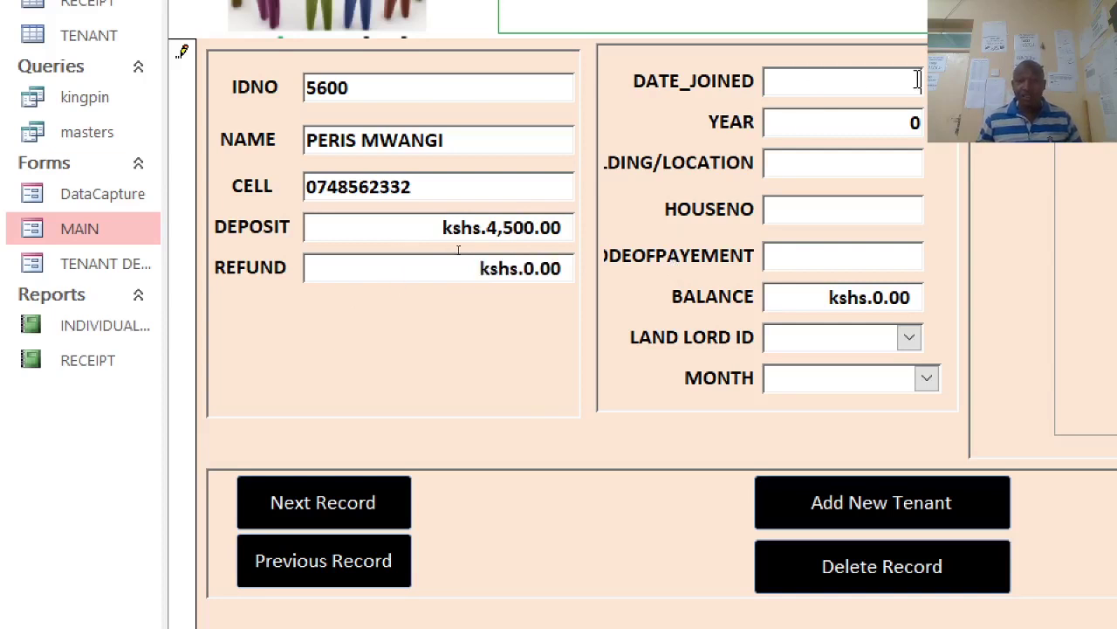
left_click(939, 89)
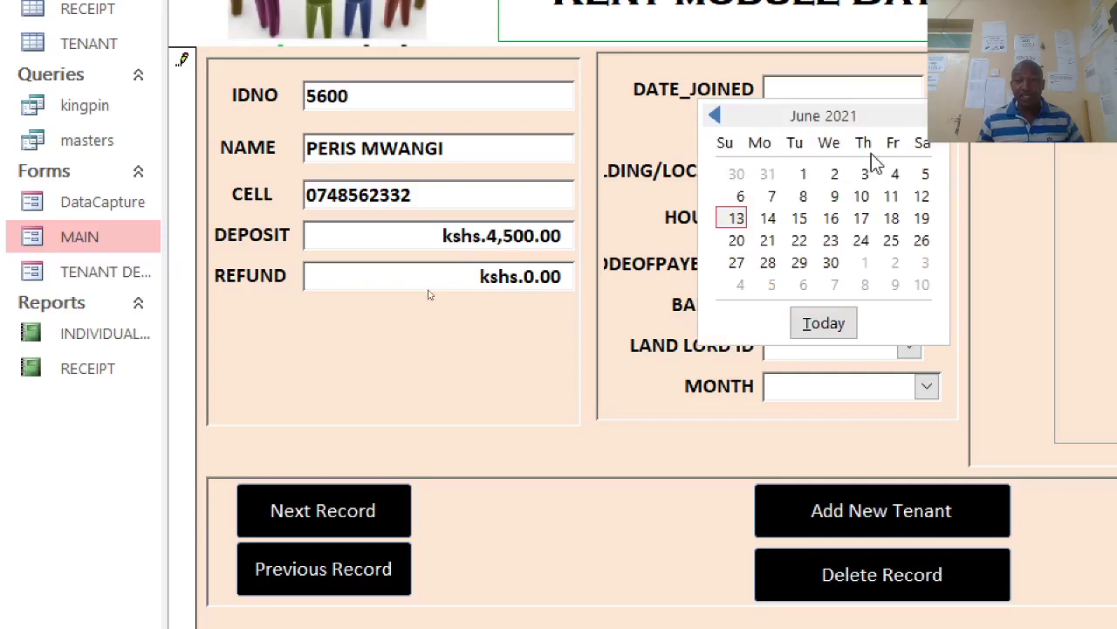
left_click(738, 218)
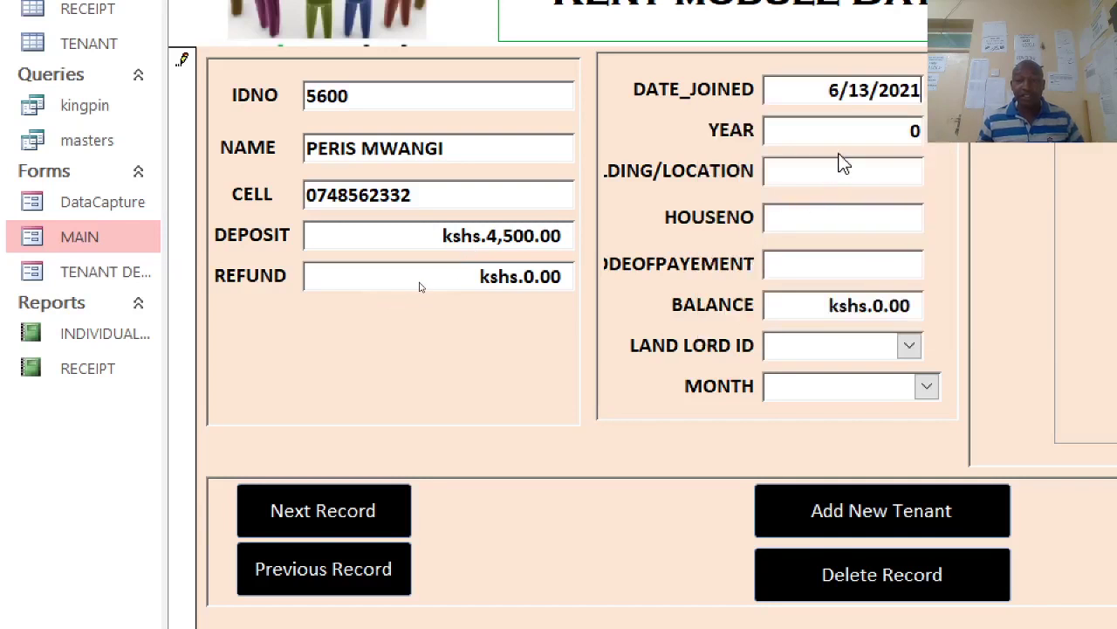
left_click(885, 130)
type("2021")
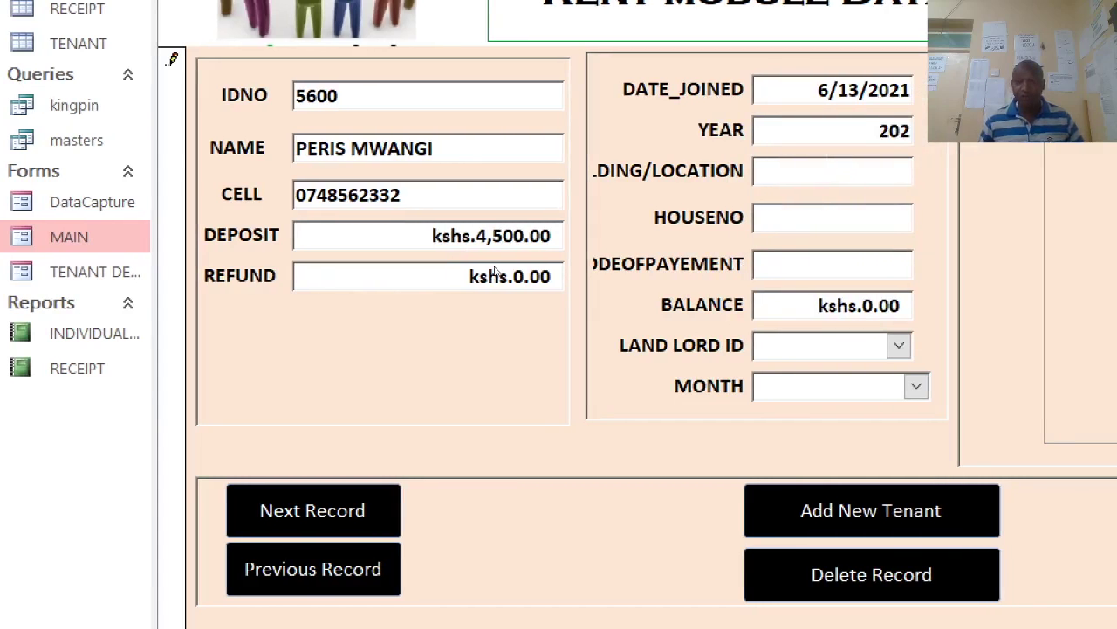
left_click(828, 164)
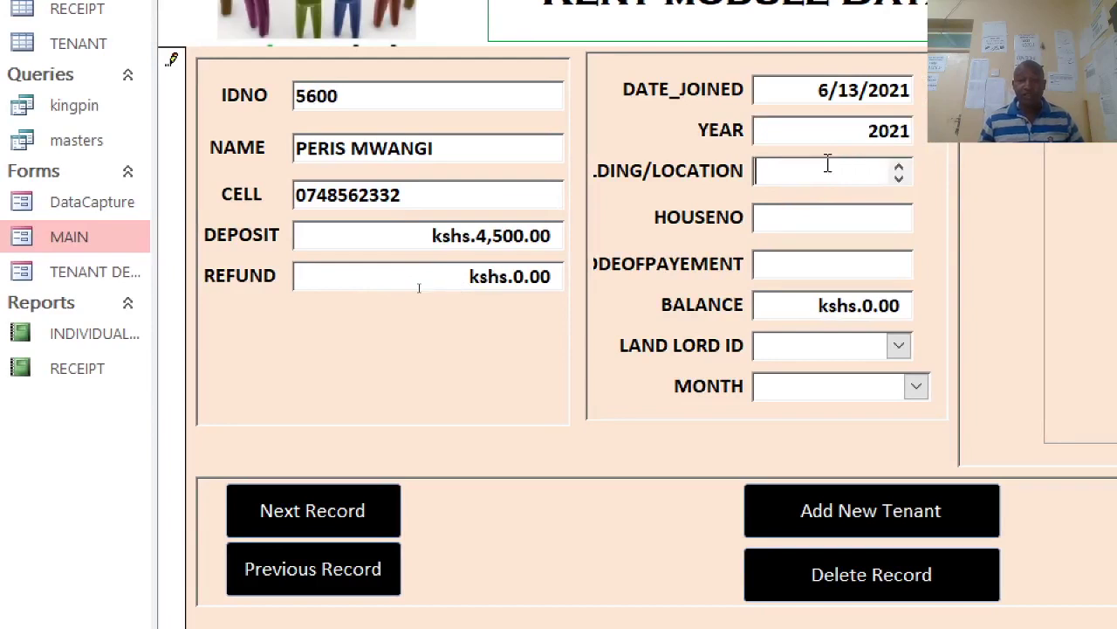
type("NAIROB")
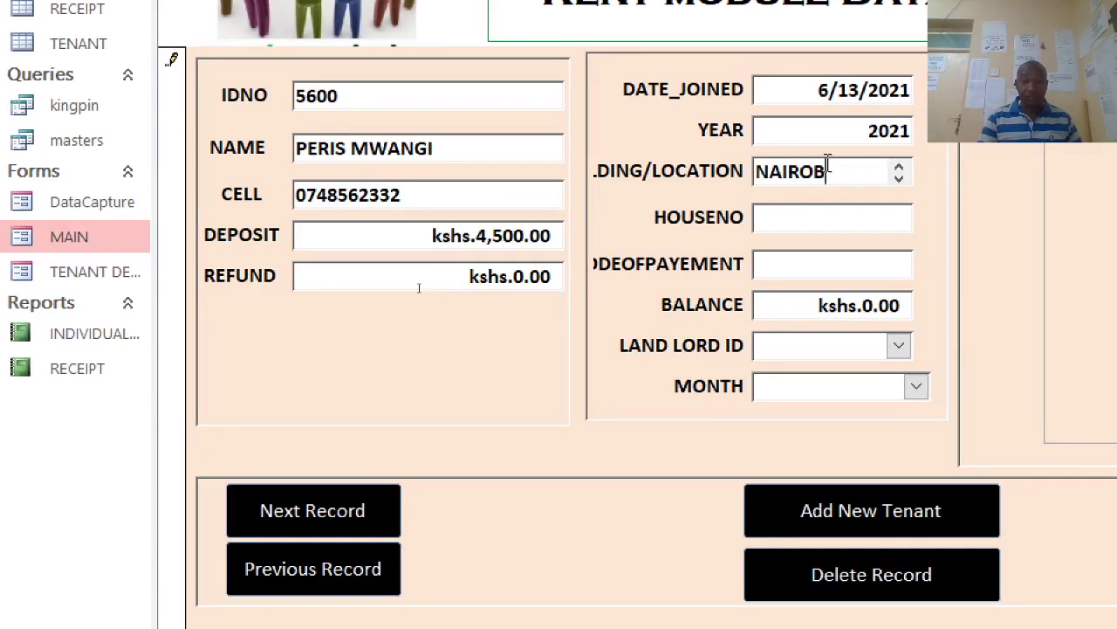
type("I WEST")
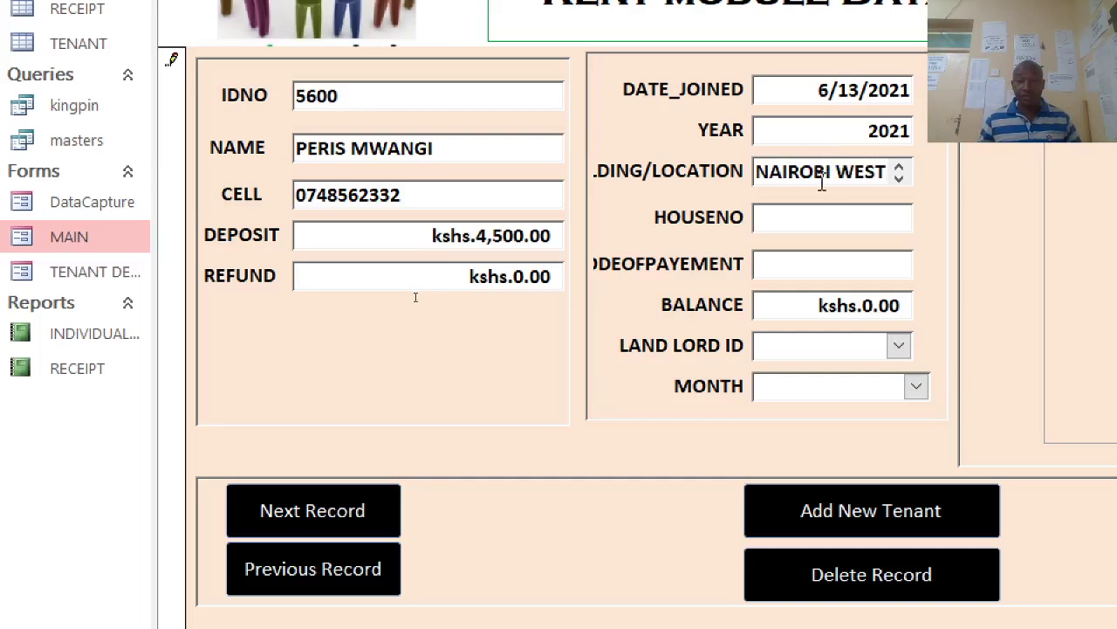
left_click(810, 210)
type("B451")
Step: Set payment mode MOBILE, landlord ID 256 and month JUNE
left_click(805, 270)
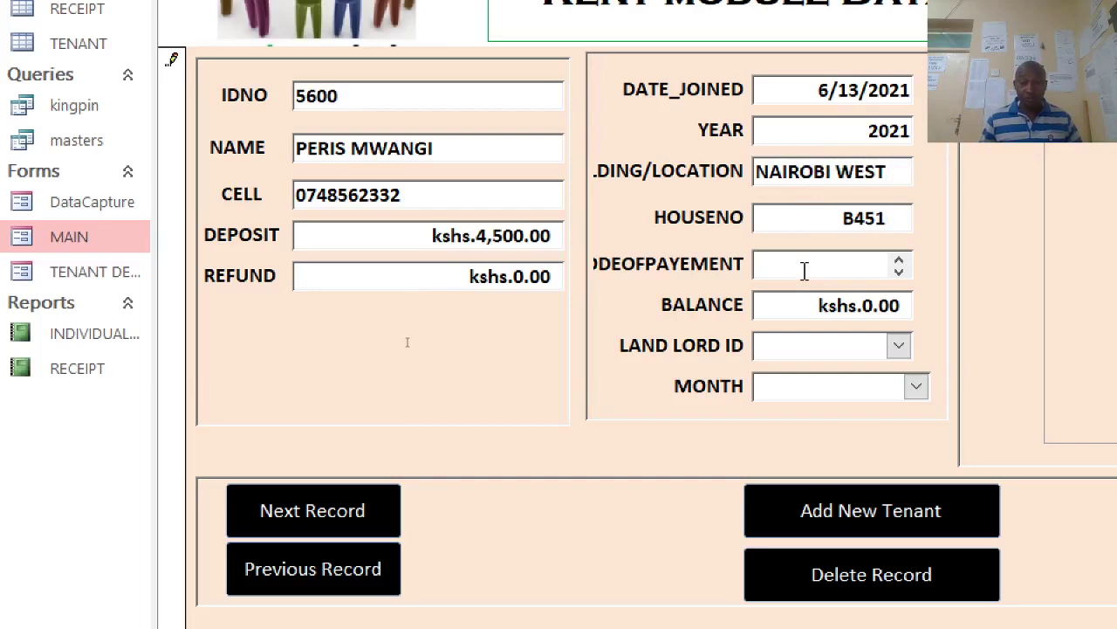
type("MOBILE")
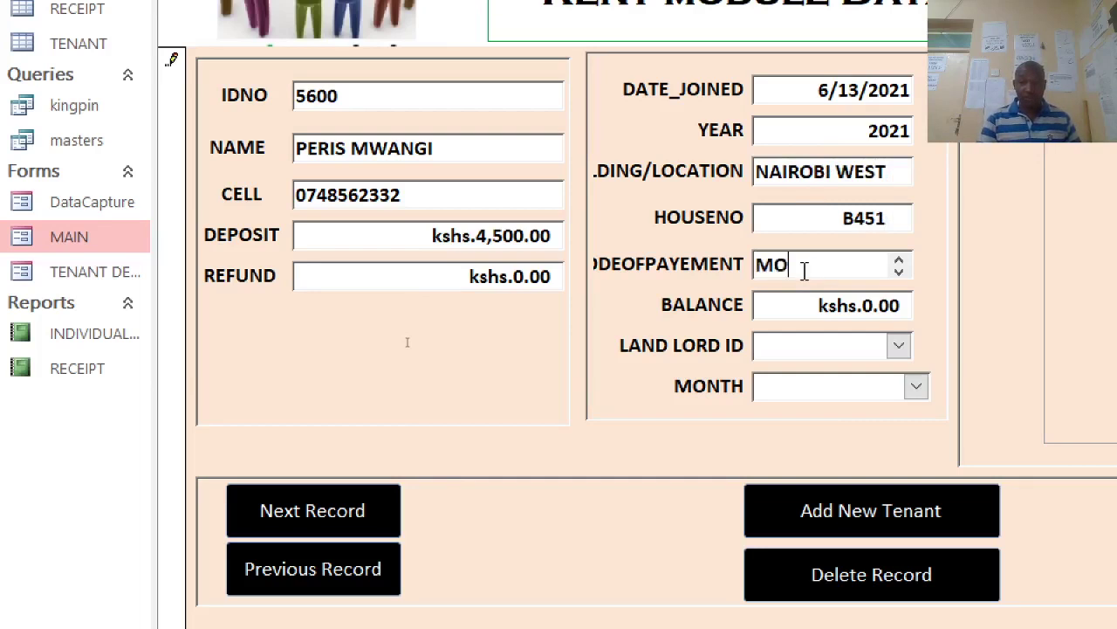
left_click(899, 346)
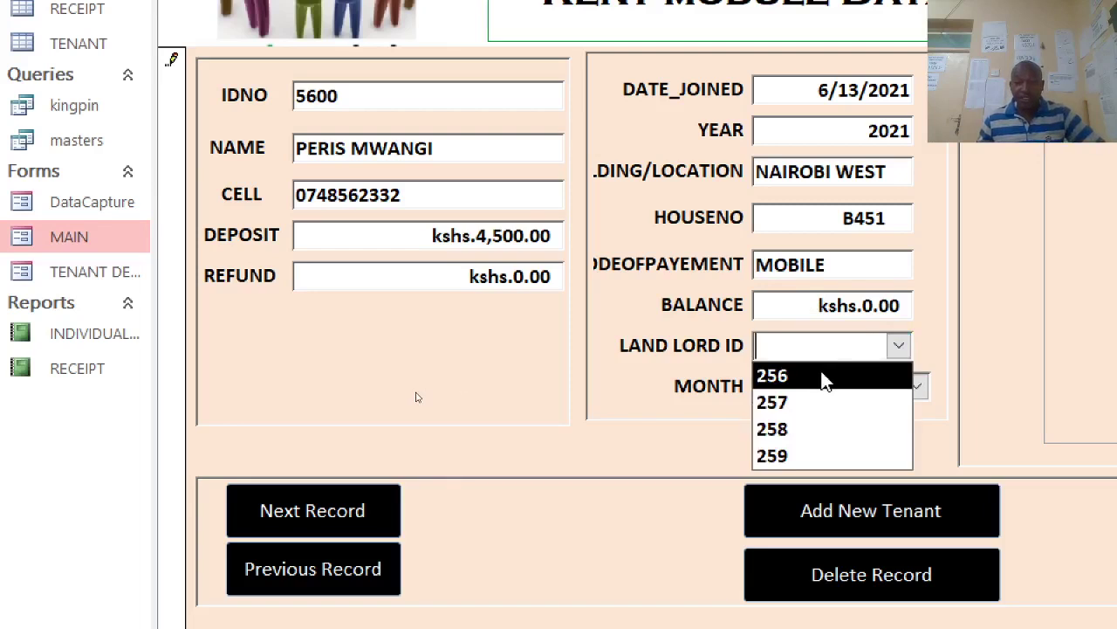
left_click(823, 377)
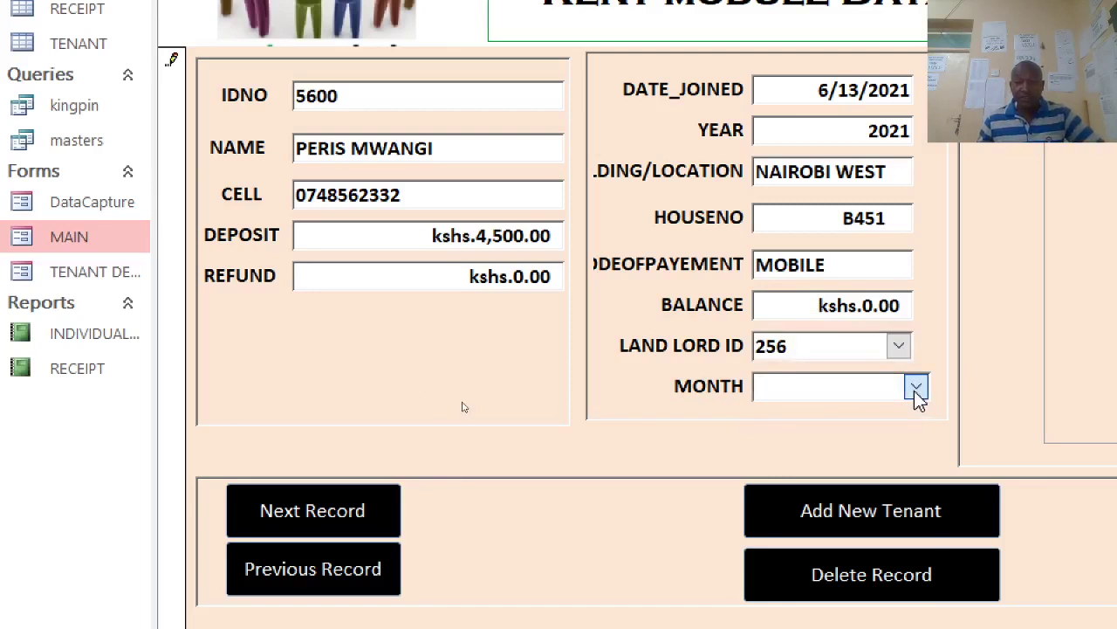
left_click(917, 390)
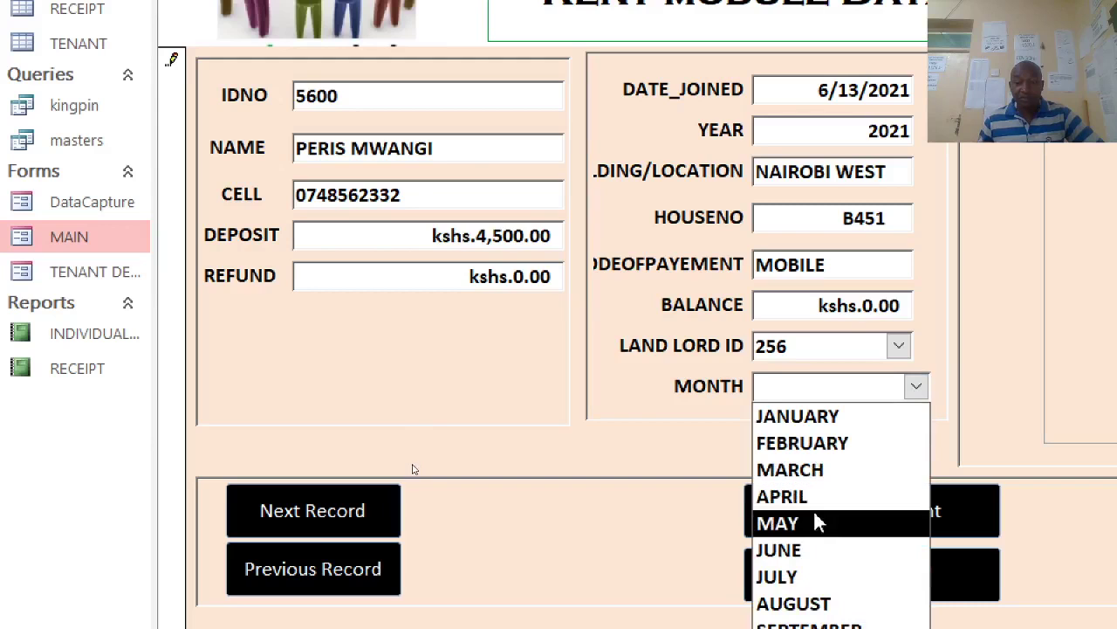
left_click(820, 550)
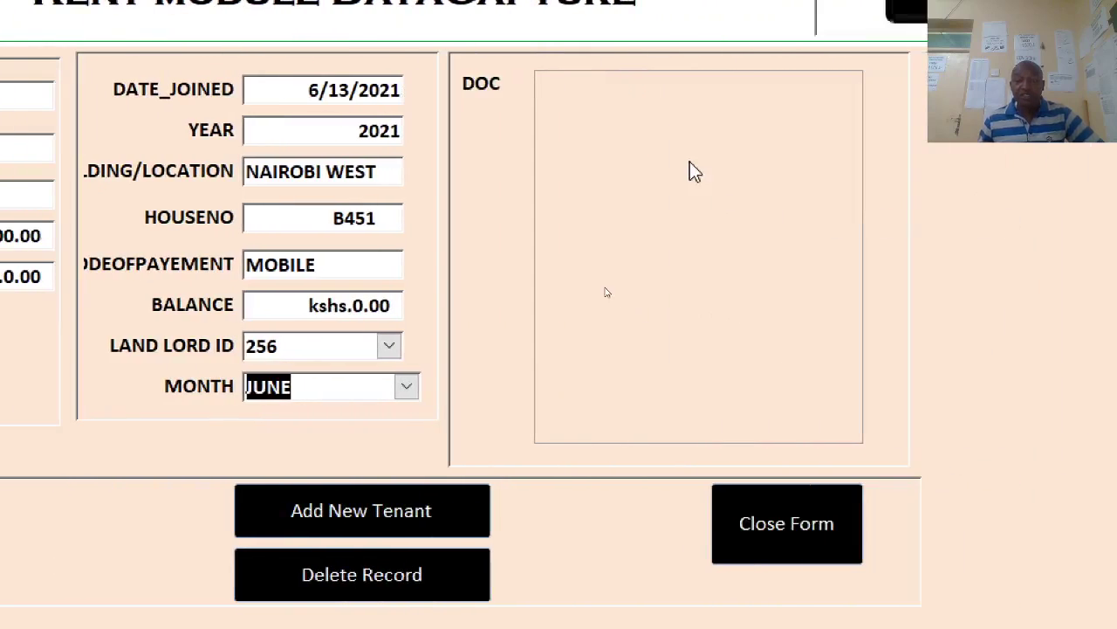
Step: Attach BIRD.jpg from the Pictures folder to the tenant's DOC field
right_click(638, 154)
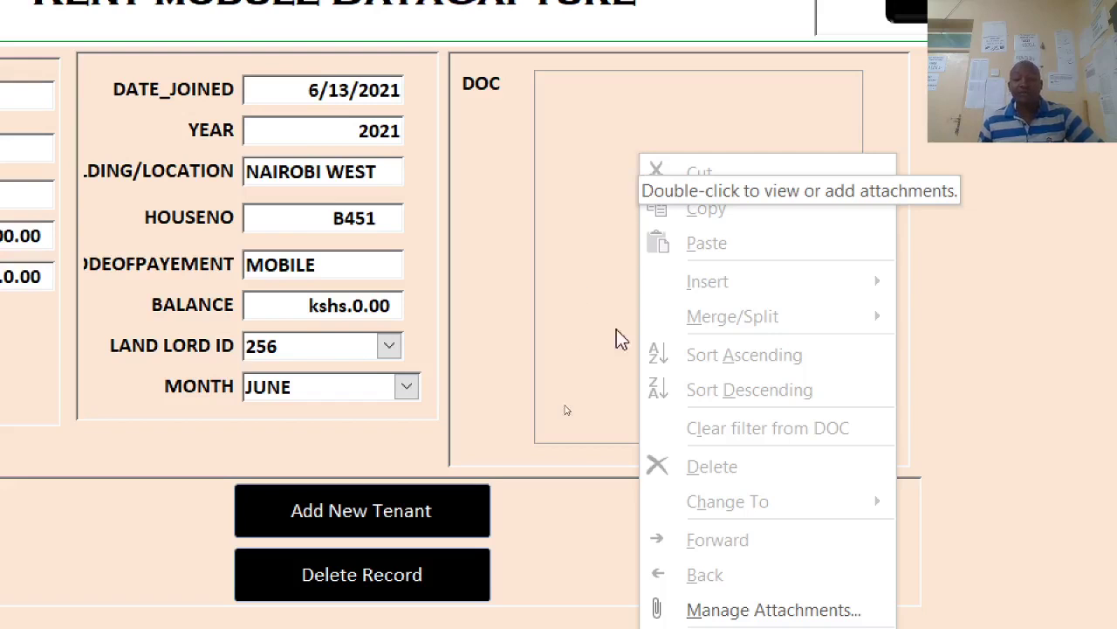
left_click(728, 550)
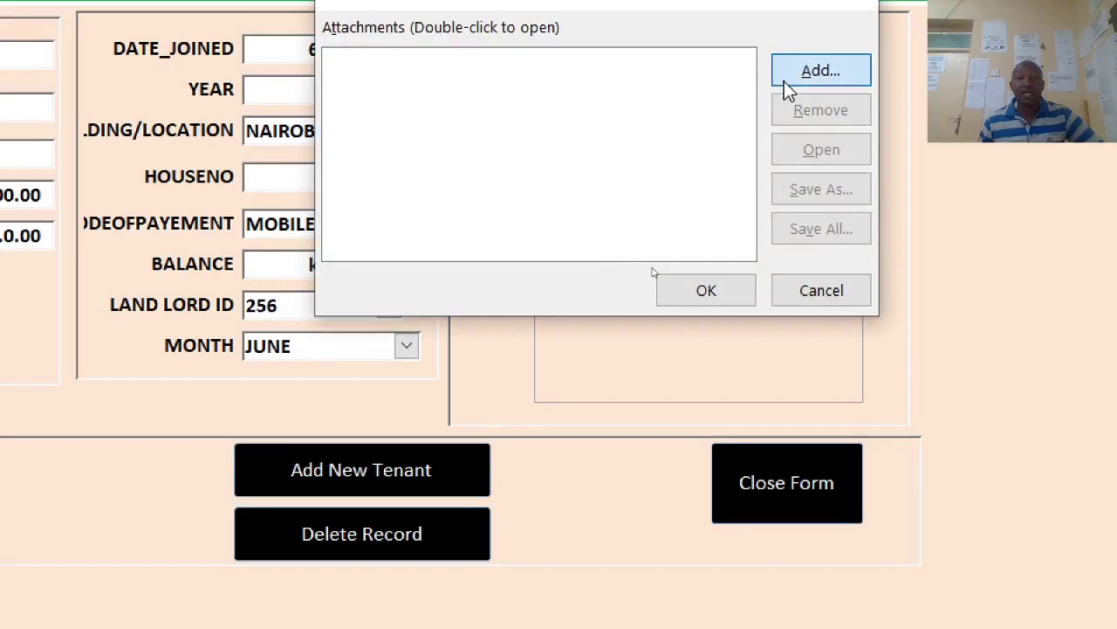
key("Return")
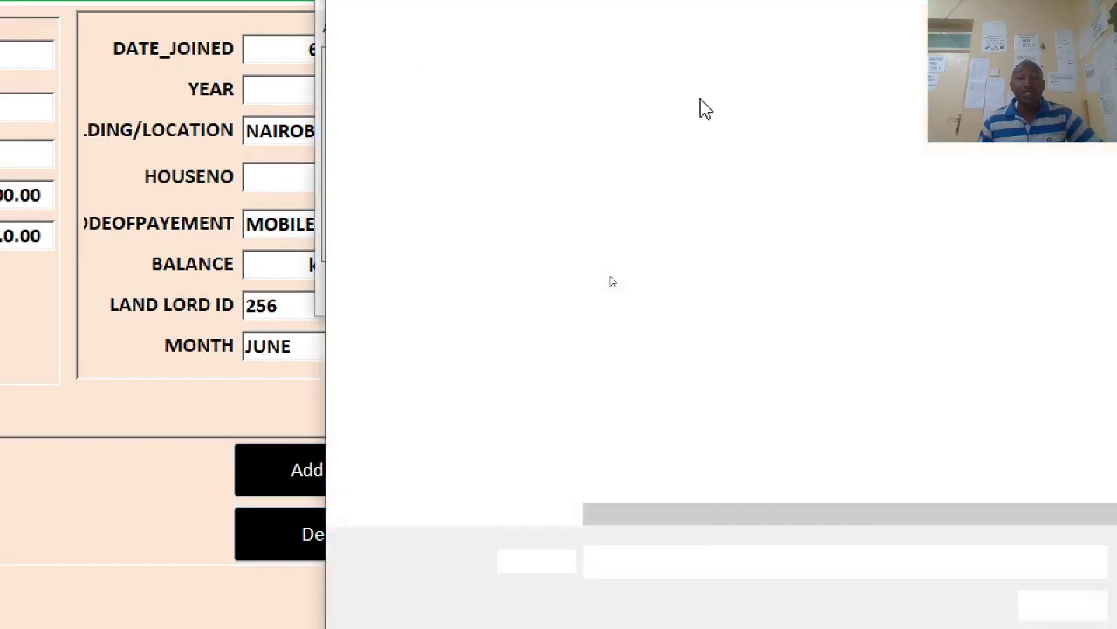
left_click(515, 340)
double_click(960, 240)
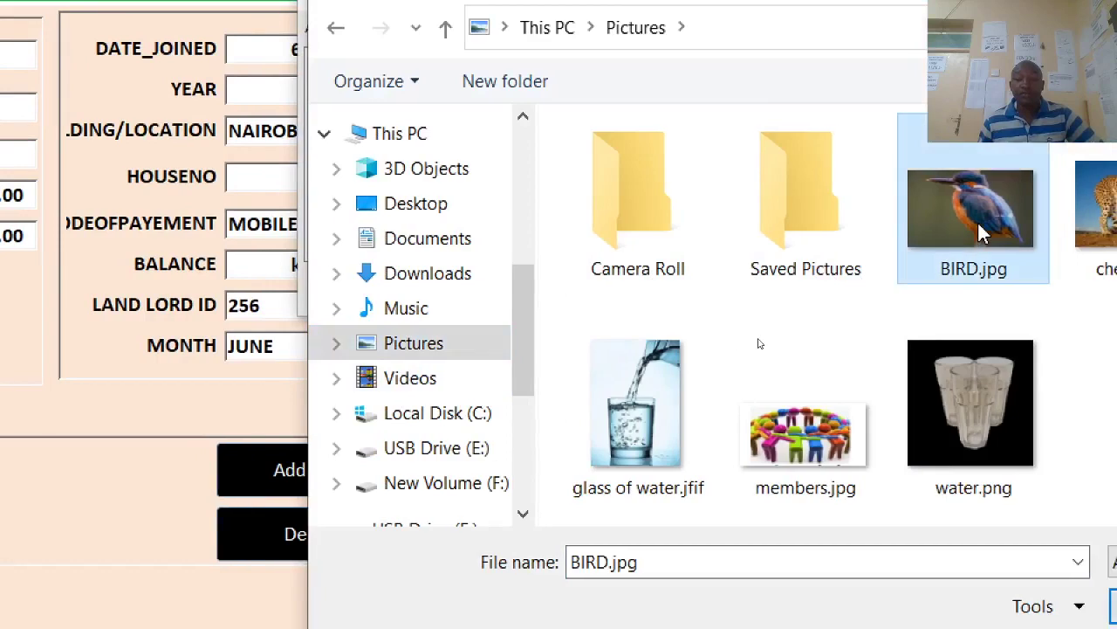
left_click(687, 301)
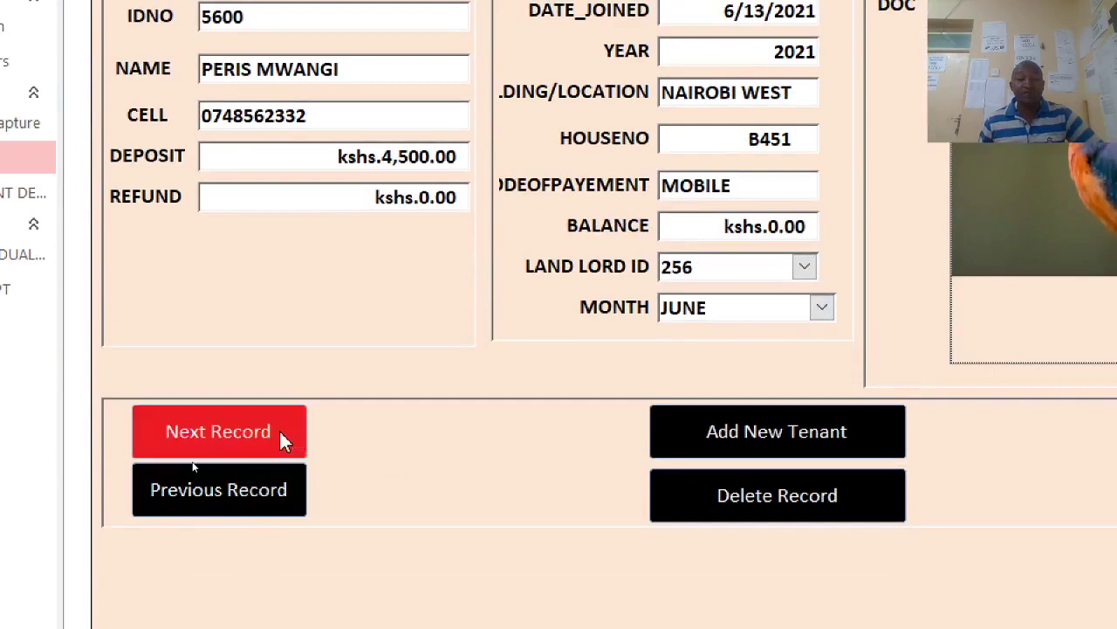
Step: Return to the new tenant's record and close the TENANT DETAILS form, confirming exit
left_click(278, 429)
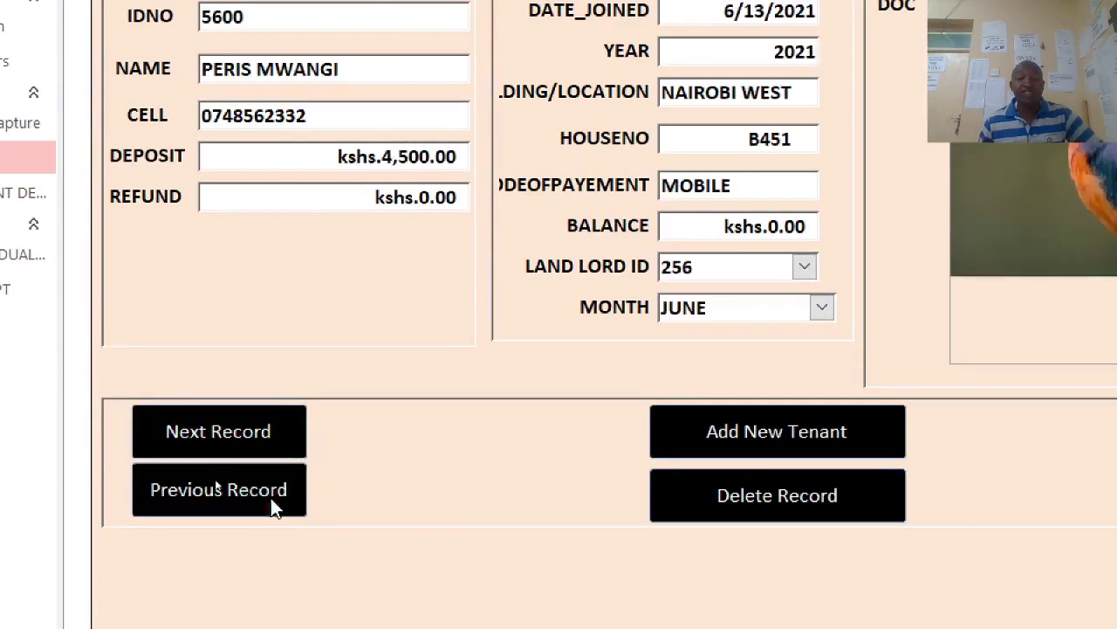
left_click(267, 507)
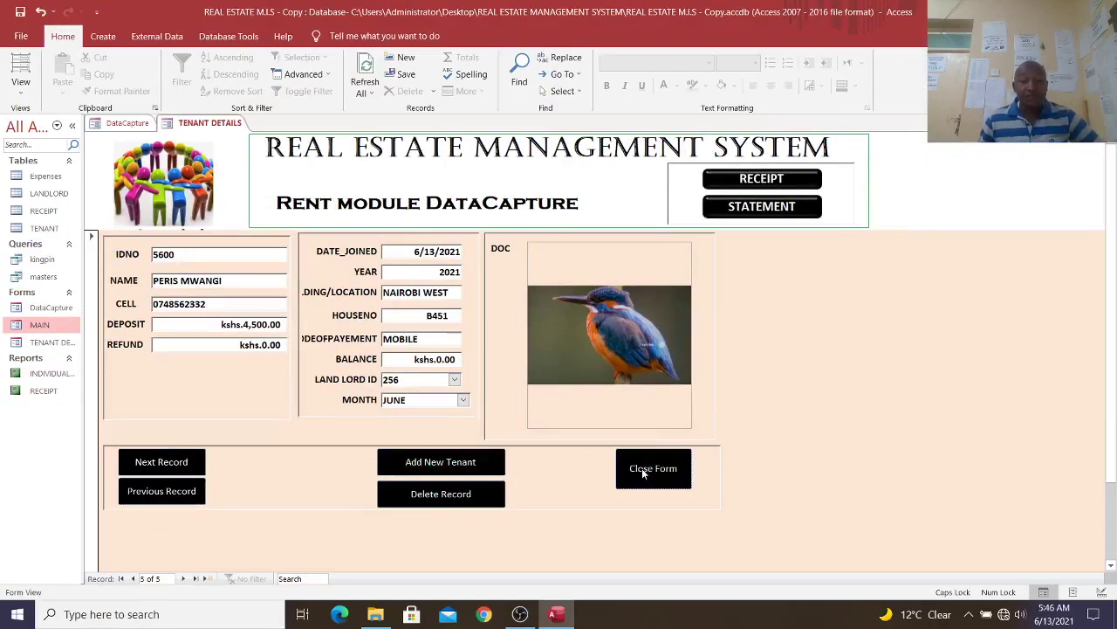
left_click(653, 454)
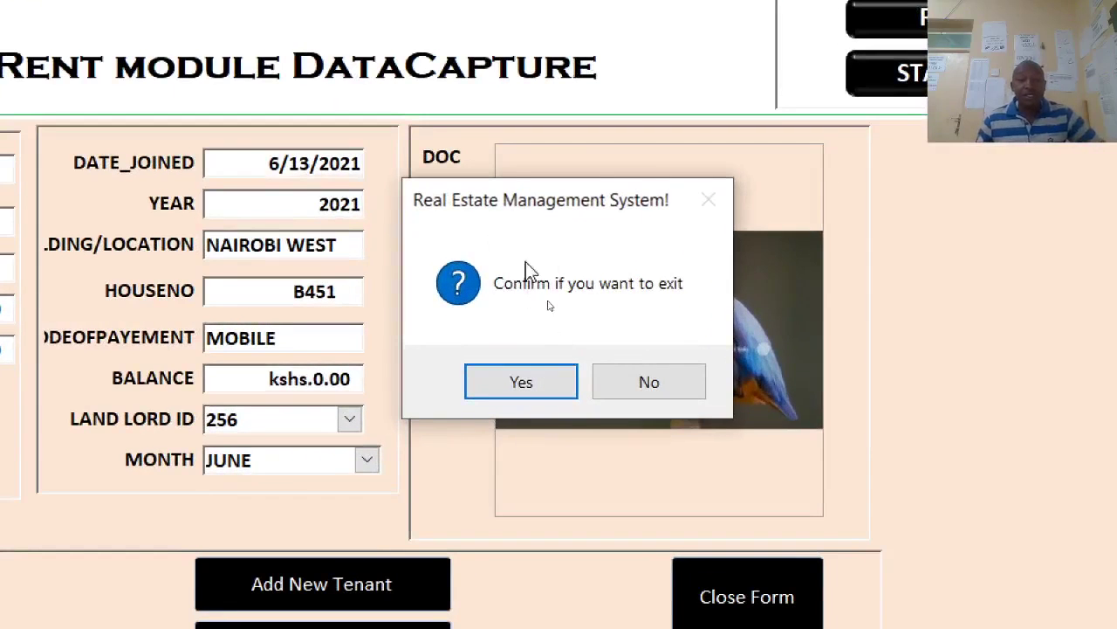
left_click(655, 377)
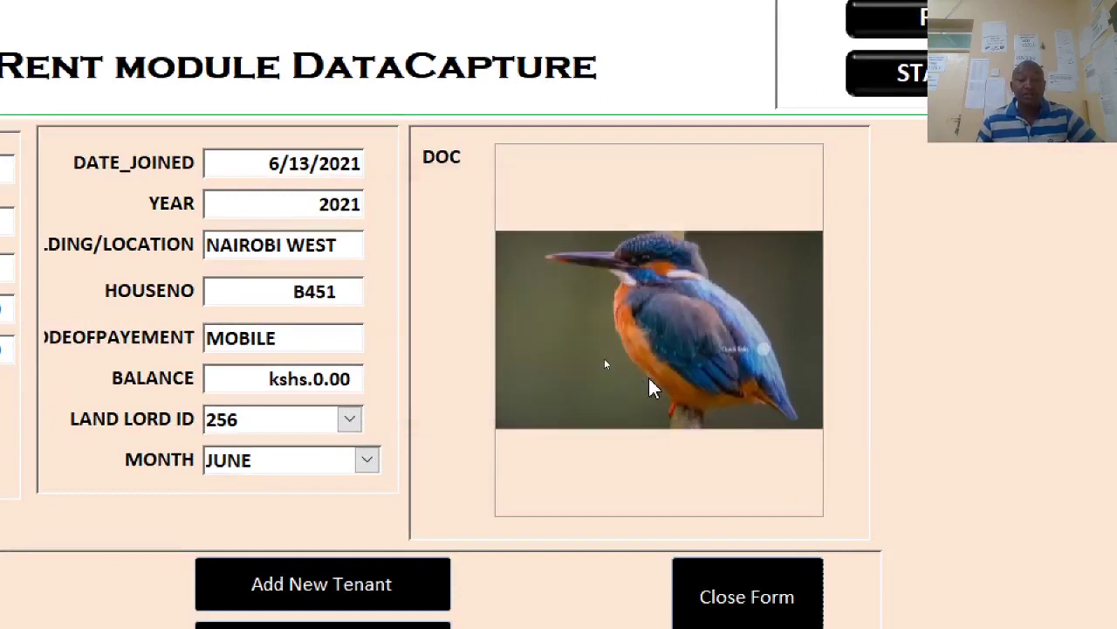
left_click(719, 578)
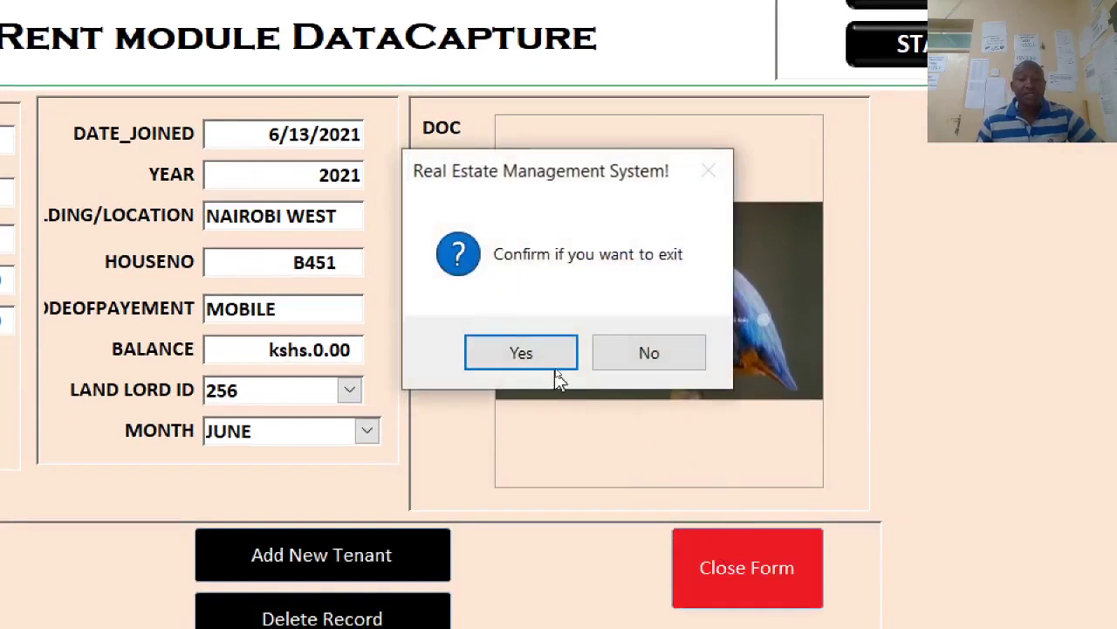
left_click(539, 360)
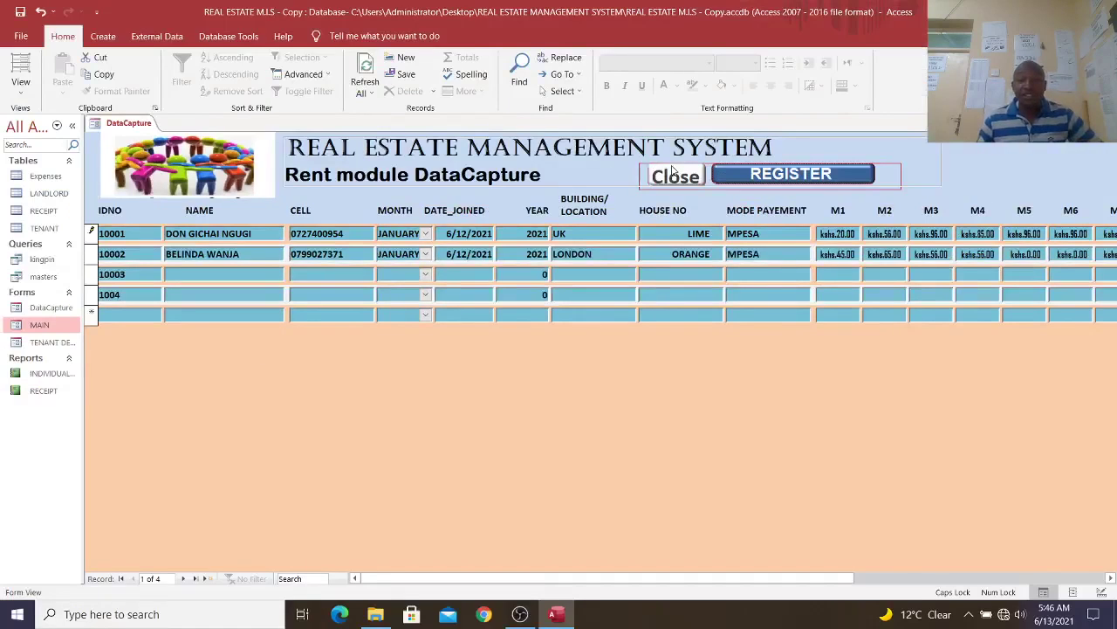
Step: Close the DataCapture form, confirming exit, and open the MAIN form
left_click(672, 178)
left_click(560, 352)
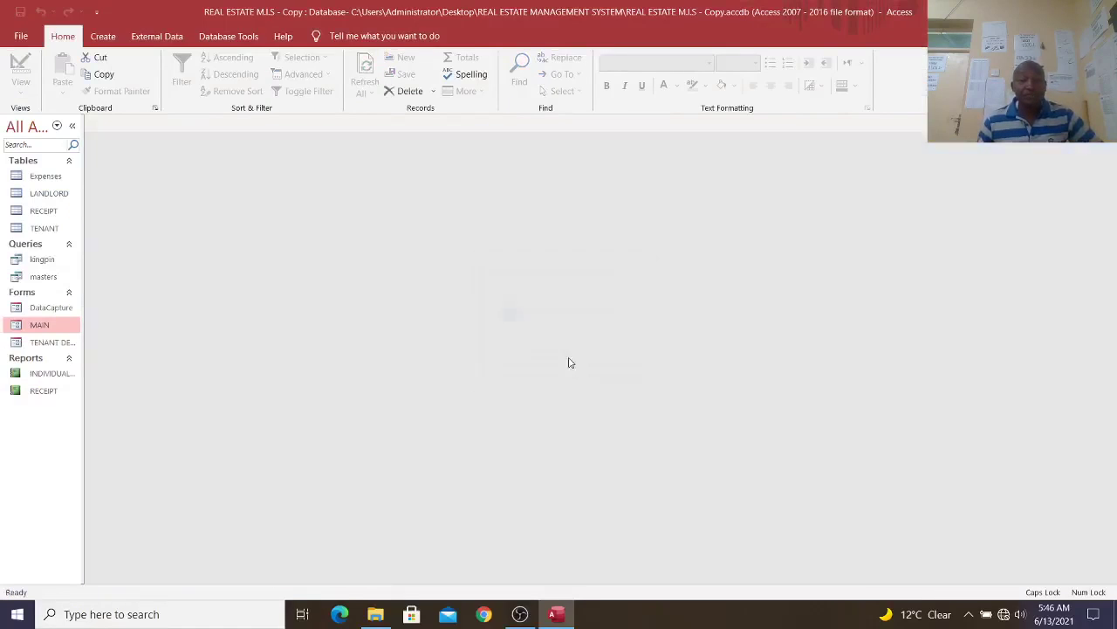
double_click(60, 330)
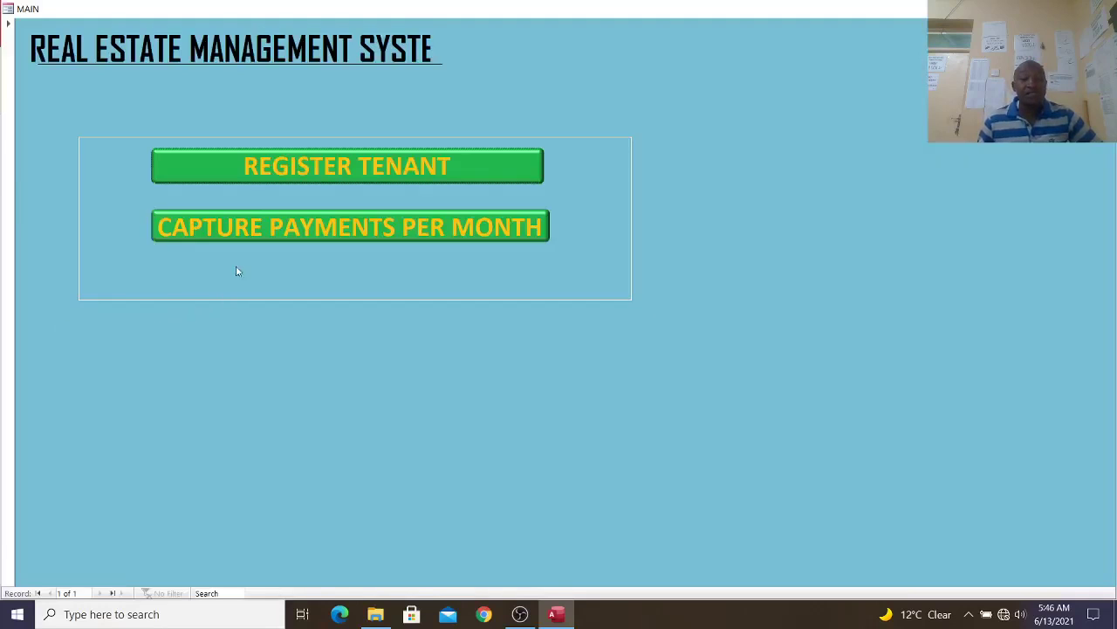
Step: Open the DataCapture form via MAIN's REGISTER TENANT button
left_click(349, 170)
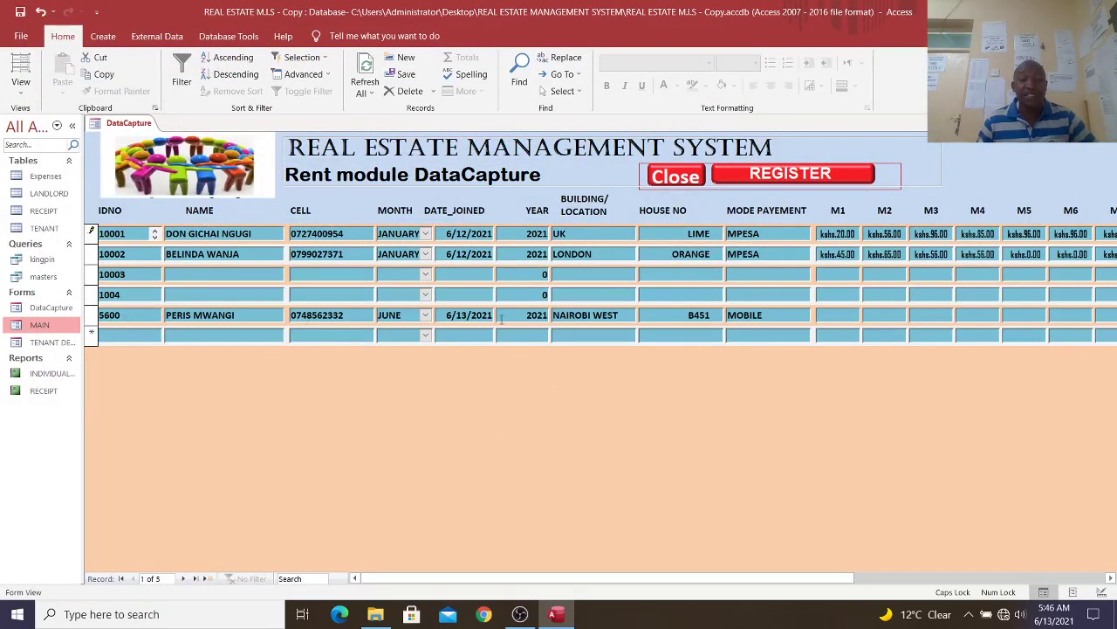
Step: Enter M1–M4 payments of 45, 56, 45 and 45 for the B451 tenant, totalling kshs.191.00
left_click(848, 315)
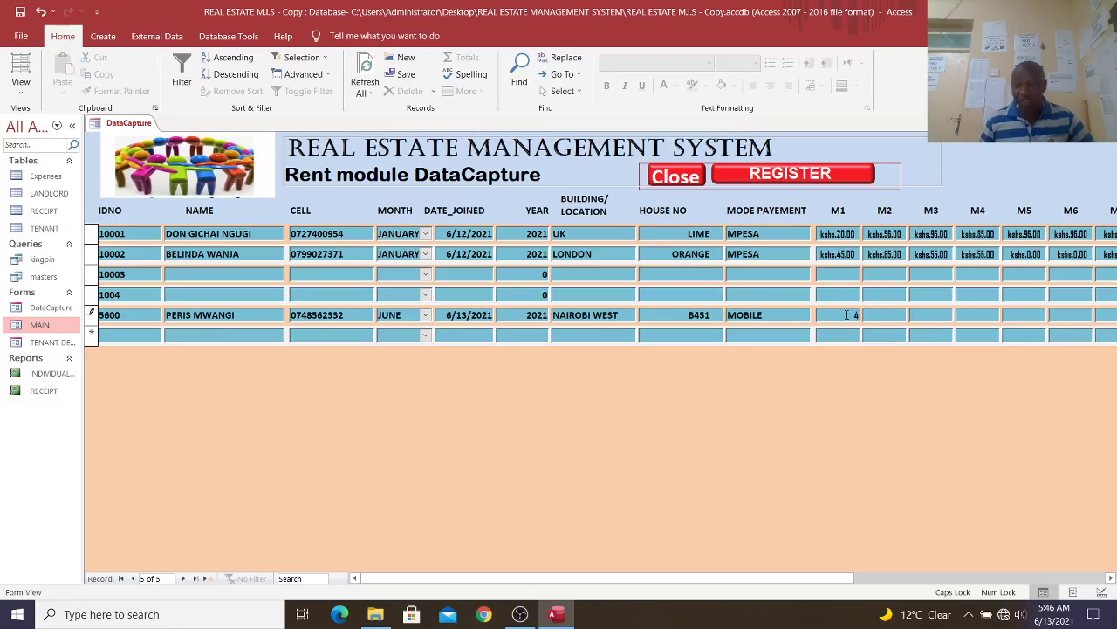
key("Tab")
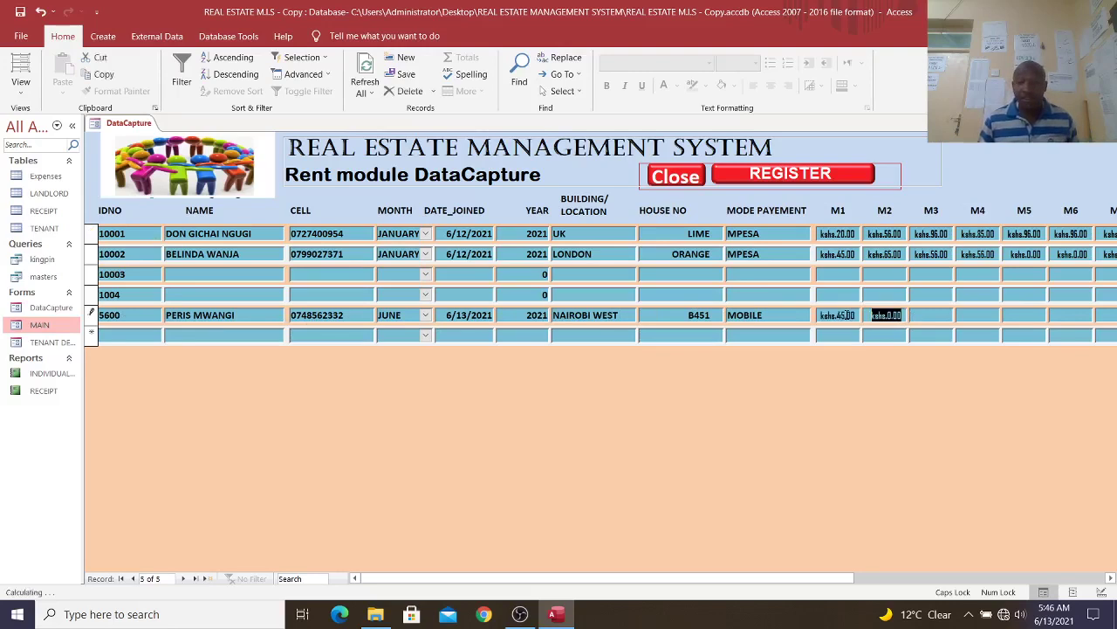
type("56")
key("Tab")
type("45")
key("Tab")
type("45")
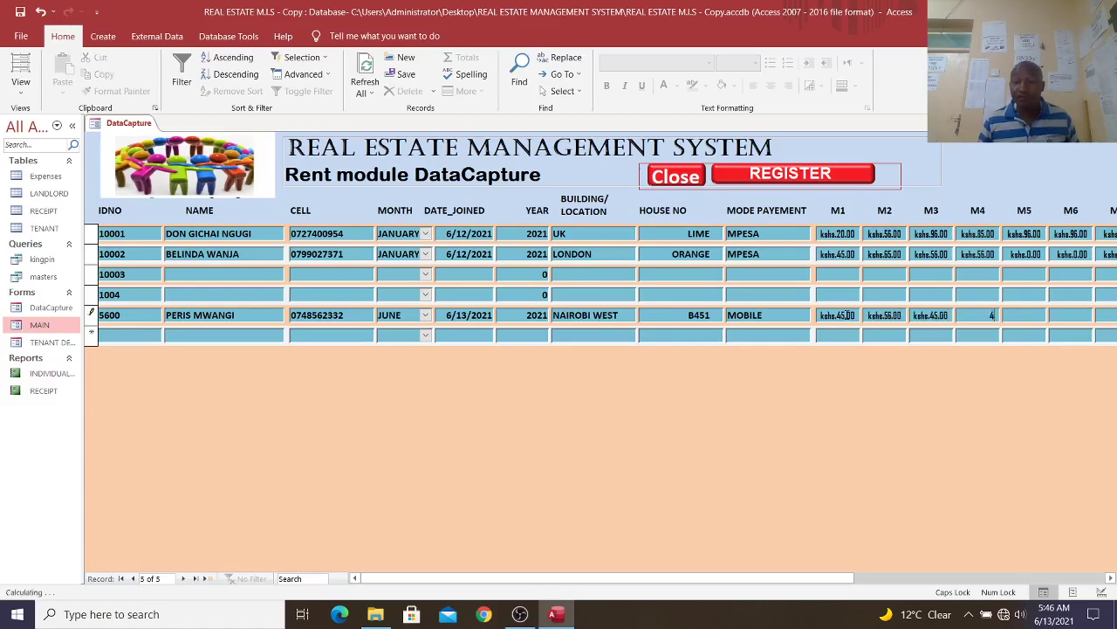
key("Tab")
left_click_drag(739, 579, 966, 590)
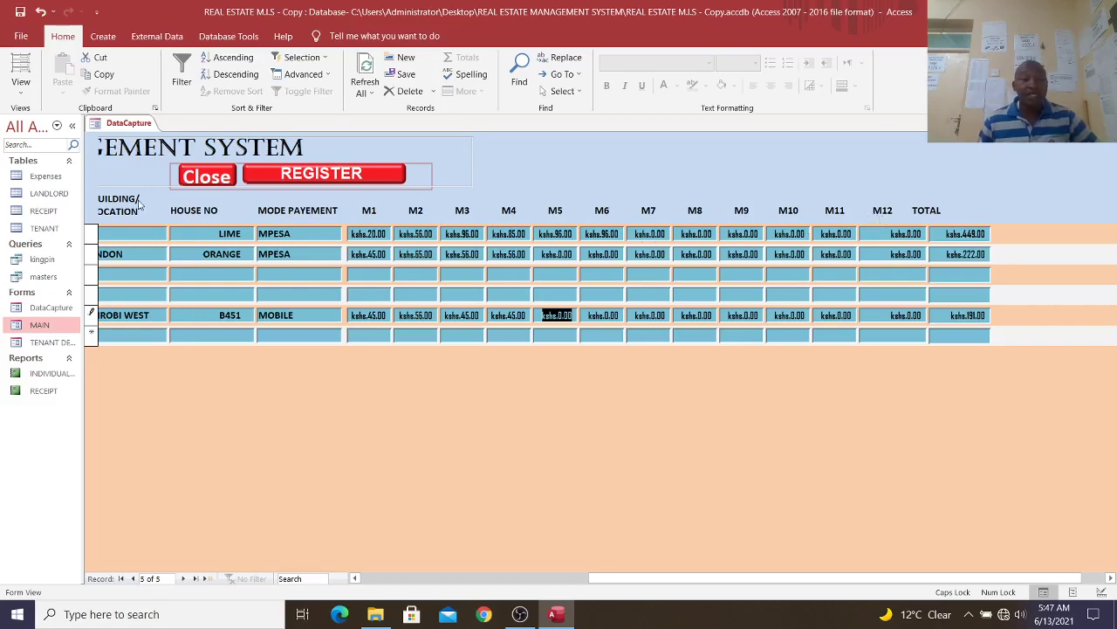
Step: Close the DataCapture form, confirming exit, and widen the navigation pane
left_click(209, 177)
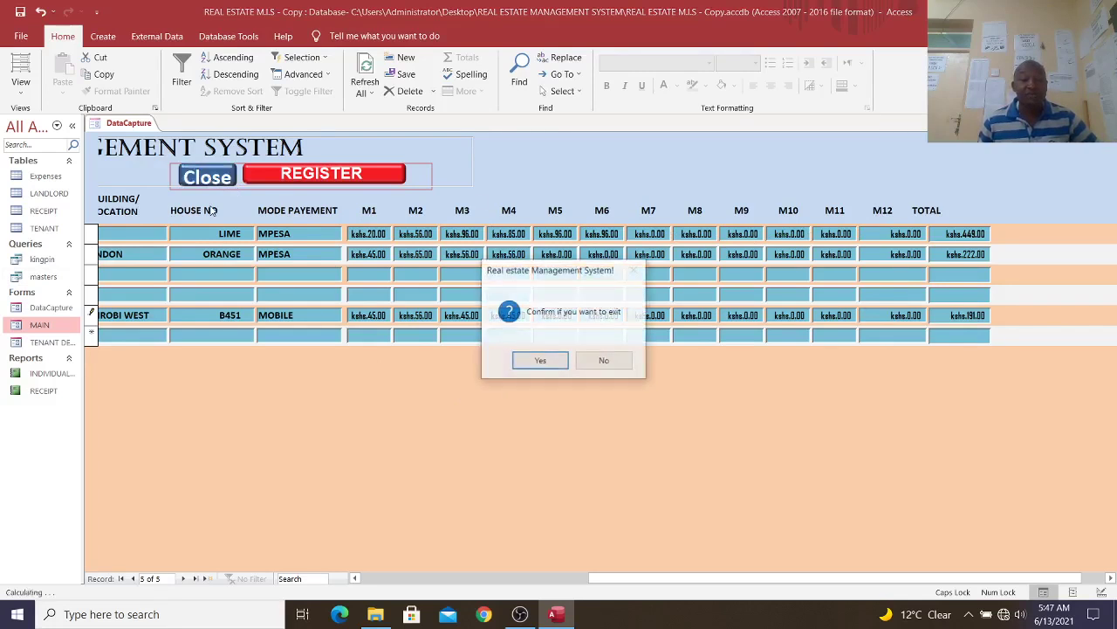
left_click(542, 361)
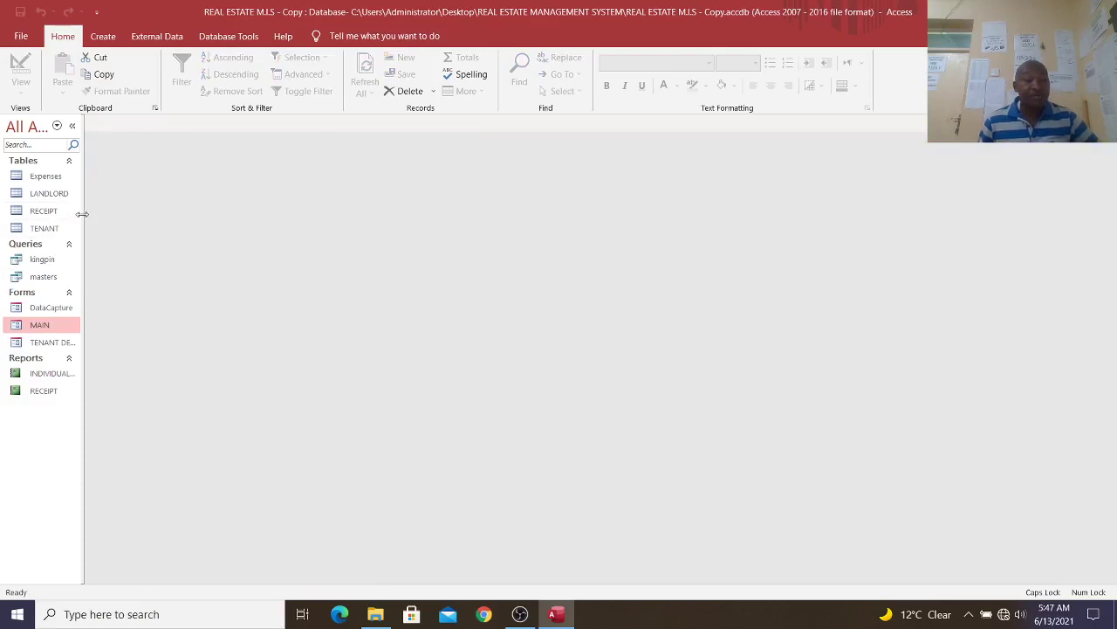
left_click_drag(318, 257, 317, 256)
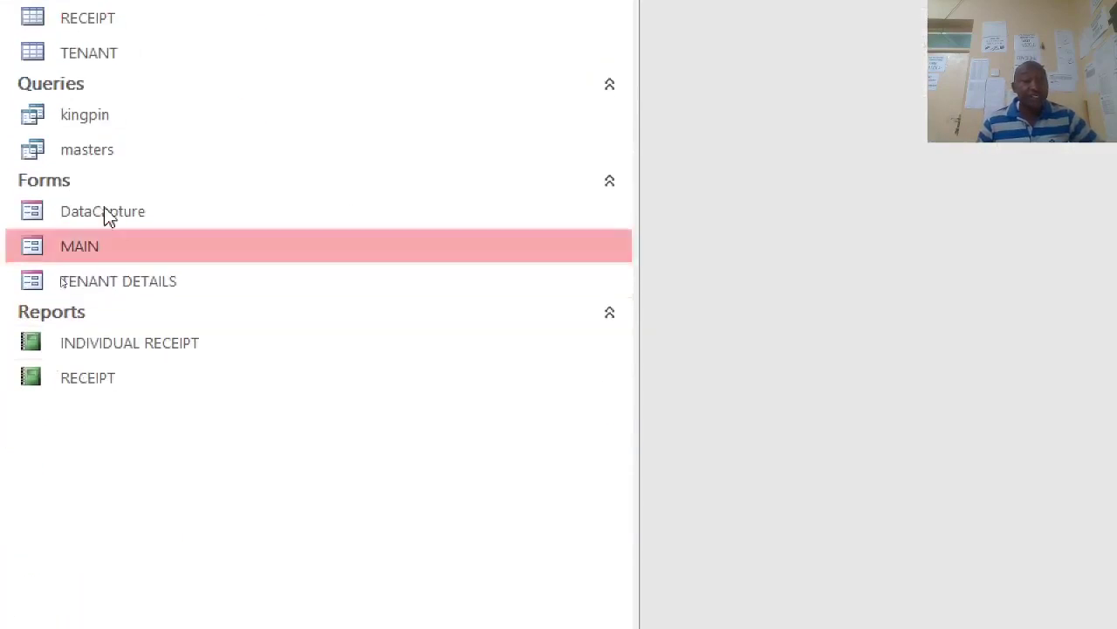
Step: View the Expenses table in Design View, close it, and open the LANDLORD table
left_click(143, 96)
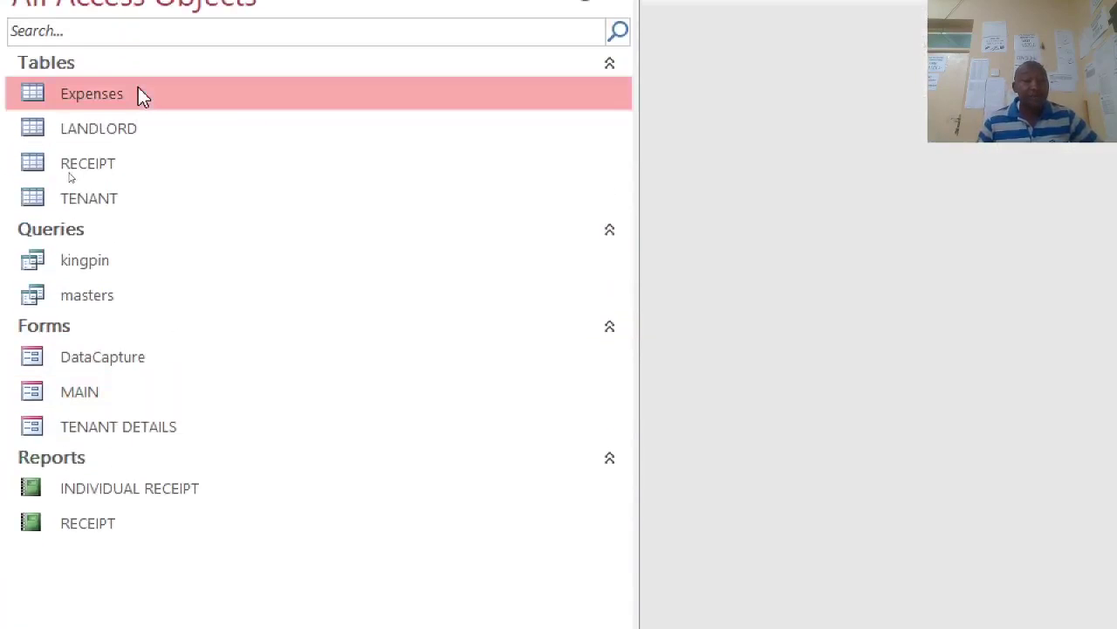
right_click(138, 87)
left_click(224, 138)
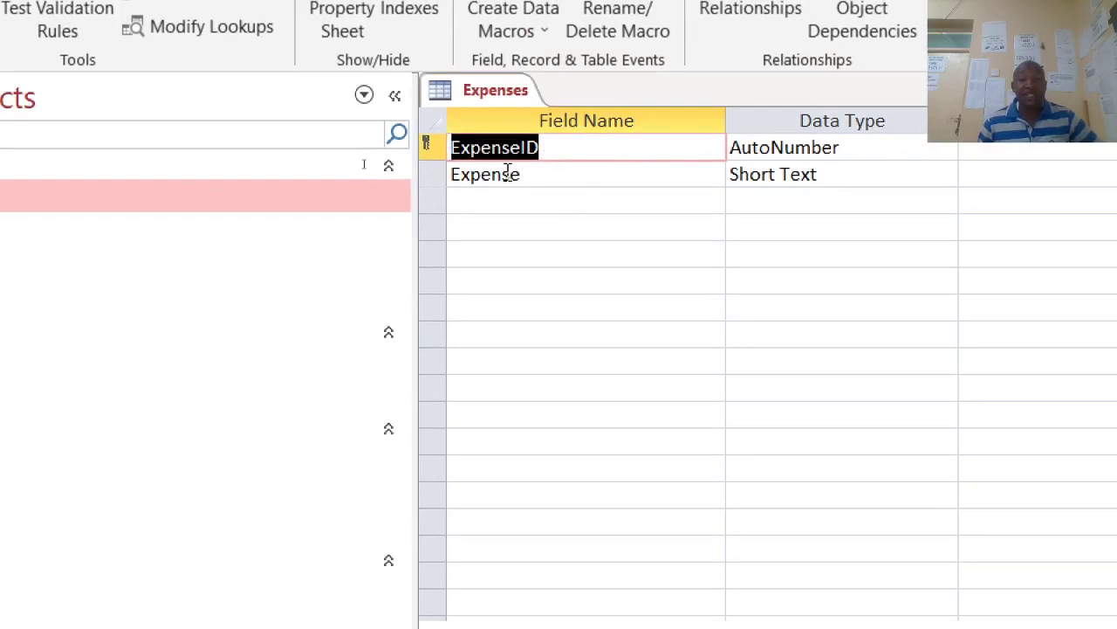
right_click(506, 94)
left_click(549, 149)
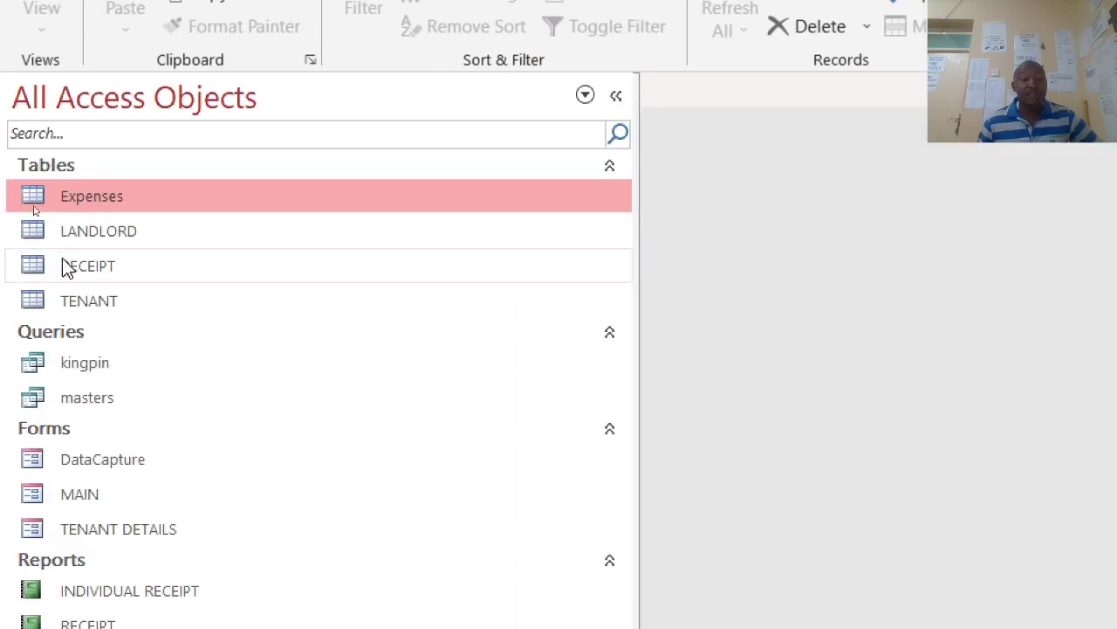
left_click(106, 234)
double_click(107, 234)
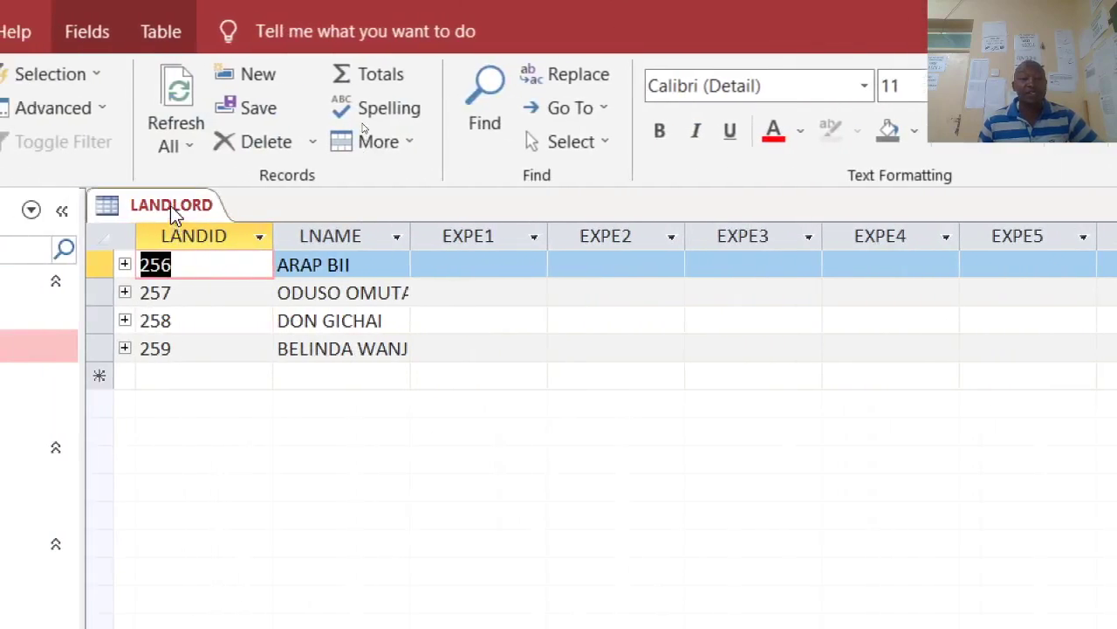
Step: Close the LANDLORD table and open RECEIPT in Design View
right_click(170, 205)
left_click(218, 259)
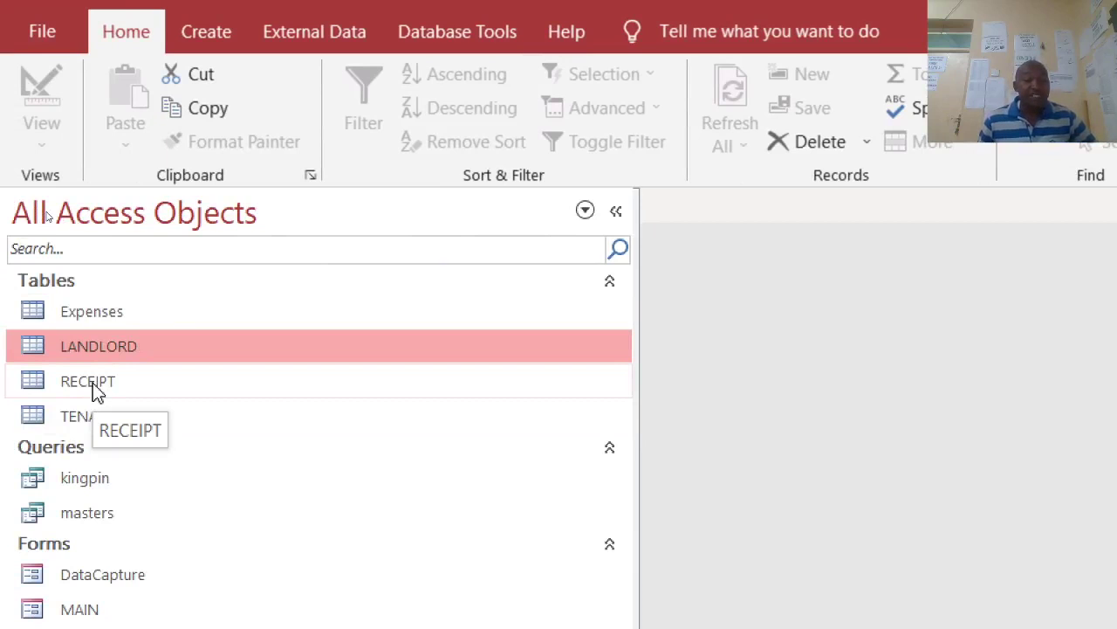
right_click(92, 382)
left_click(177, 441)
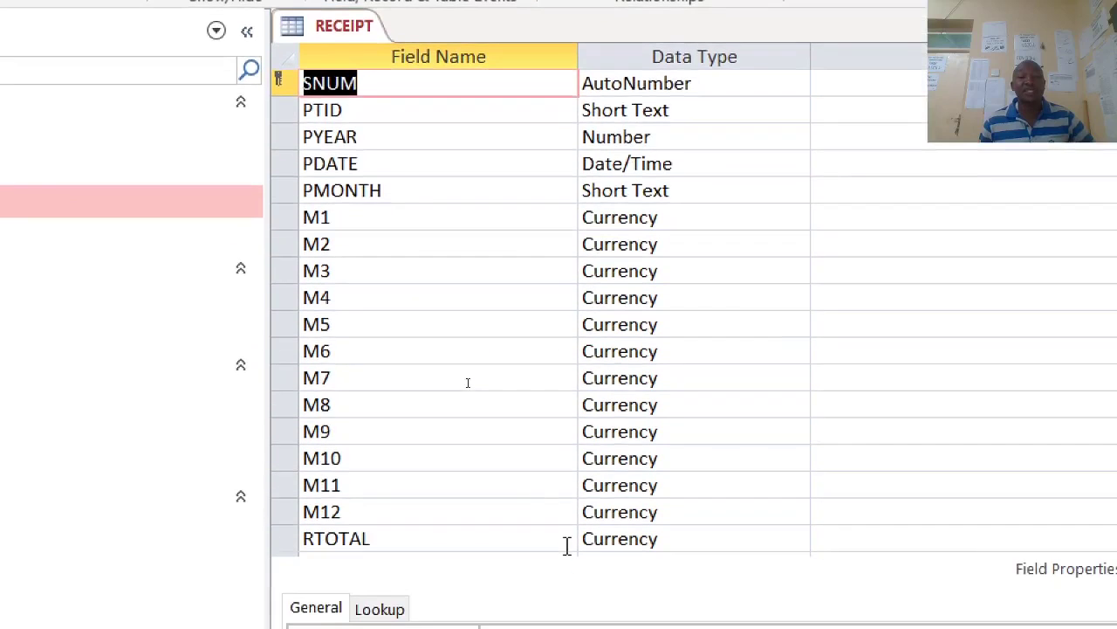
Step: Close the RECEIPT table design and open the TENANT table in Design View
right_click(291, 33)
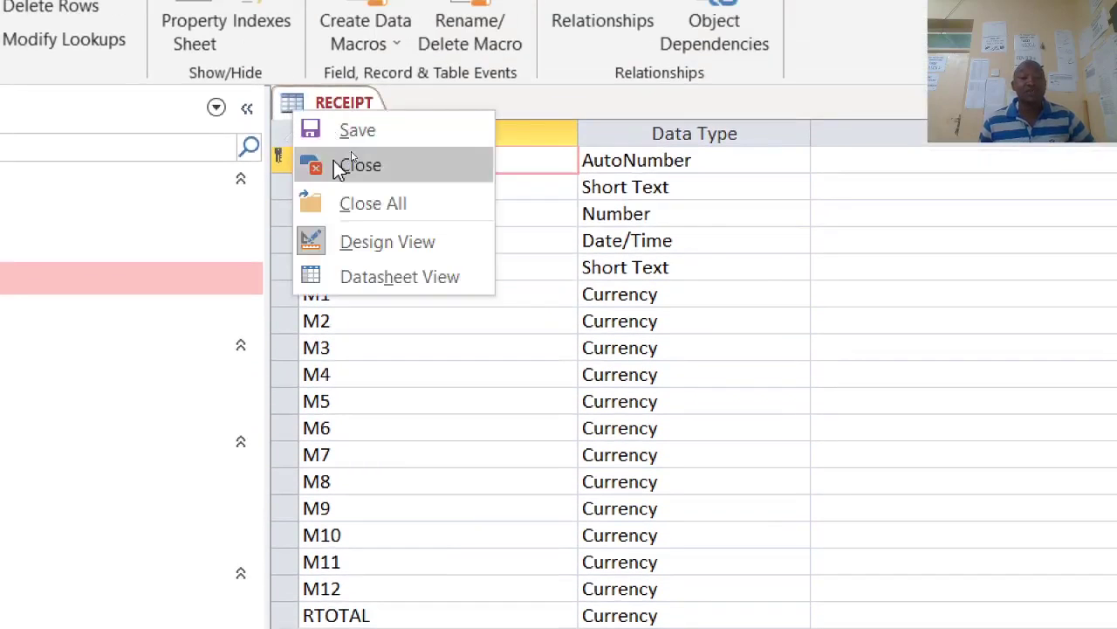
left_click(340, 165)
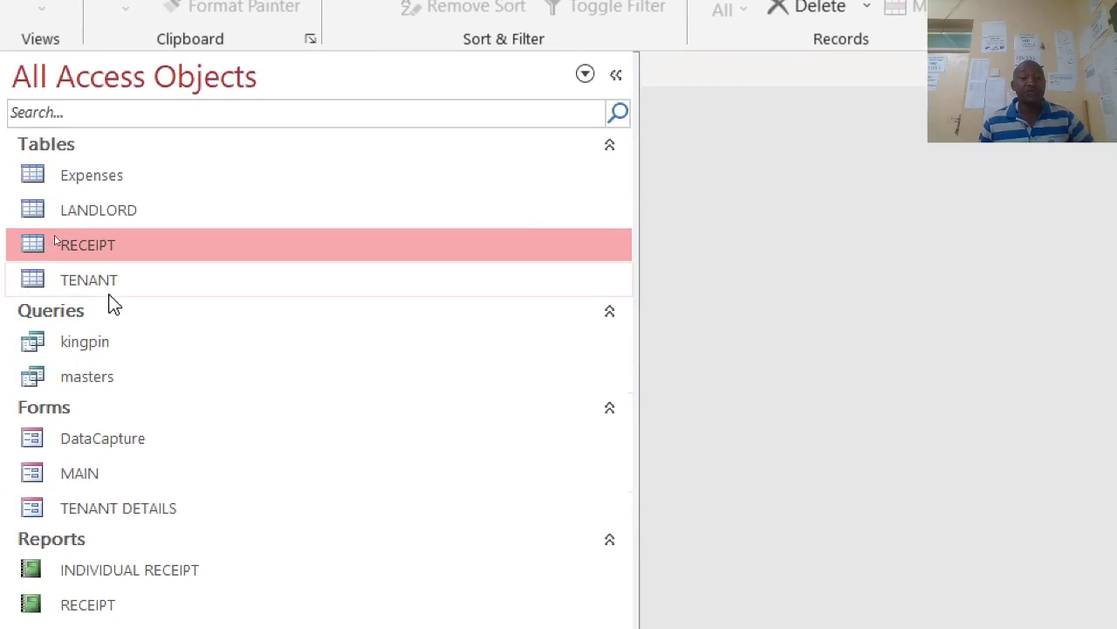
left_click(111, 283)
right_click(111, 283)
left_click(187, 335)
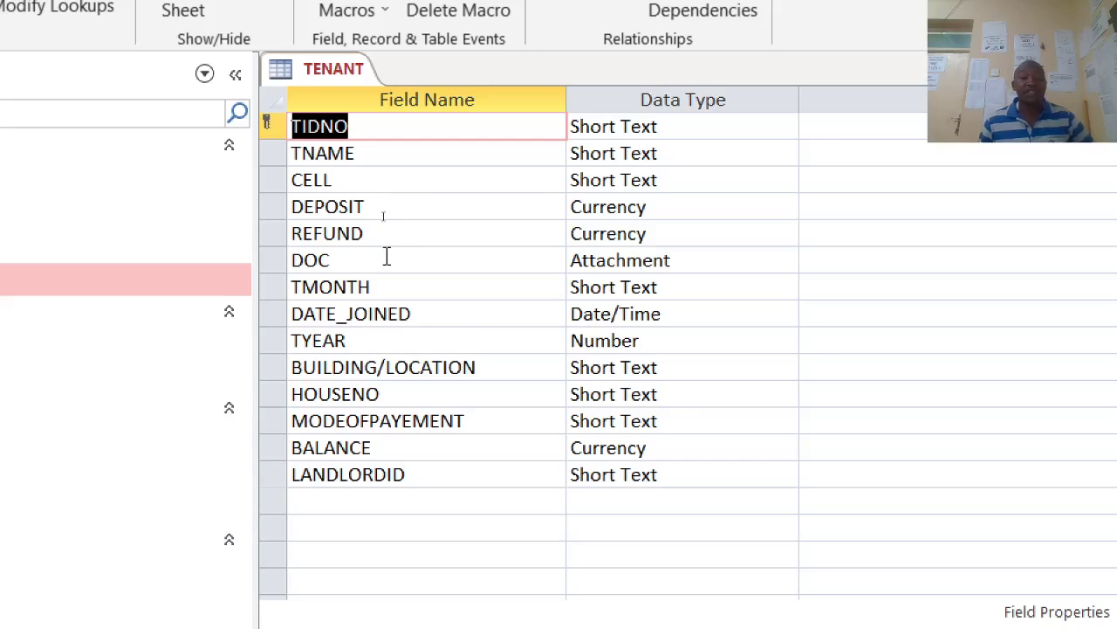
Step: Try changing LANDLORDID's data type to Lookup Wizard and dismiss the relationship error
left_click(703, 264)
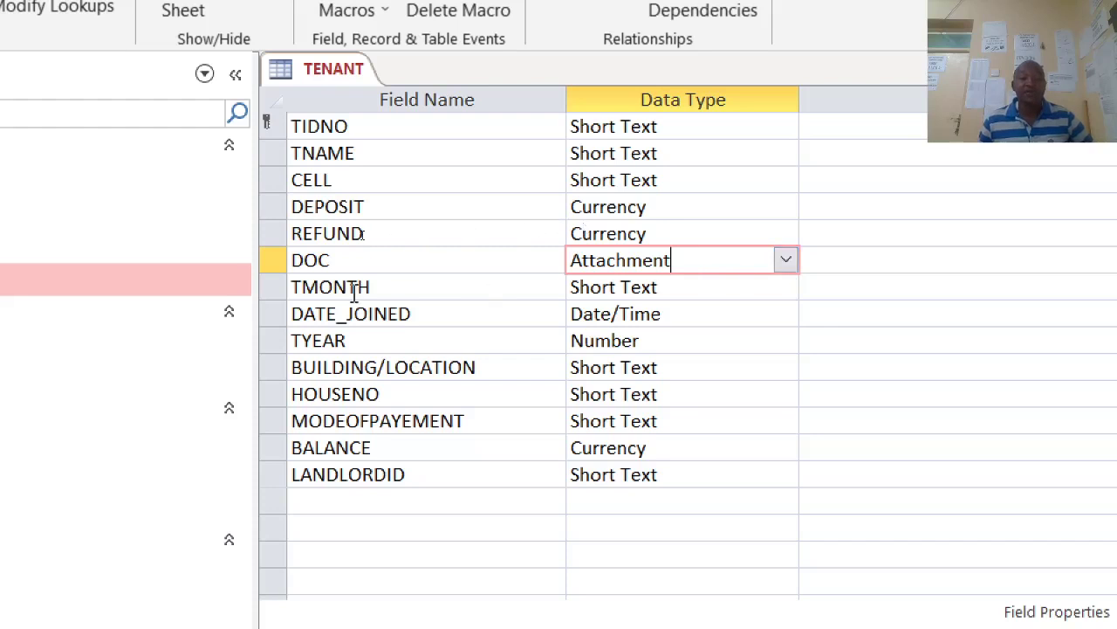
left_click(299, 287)
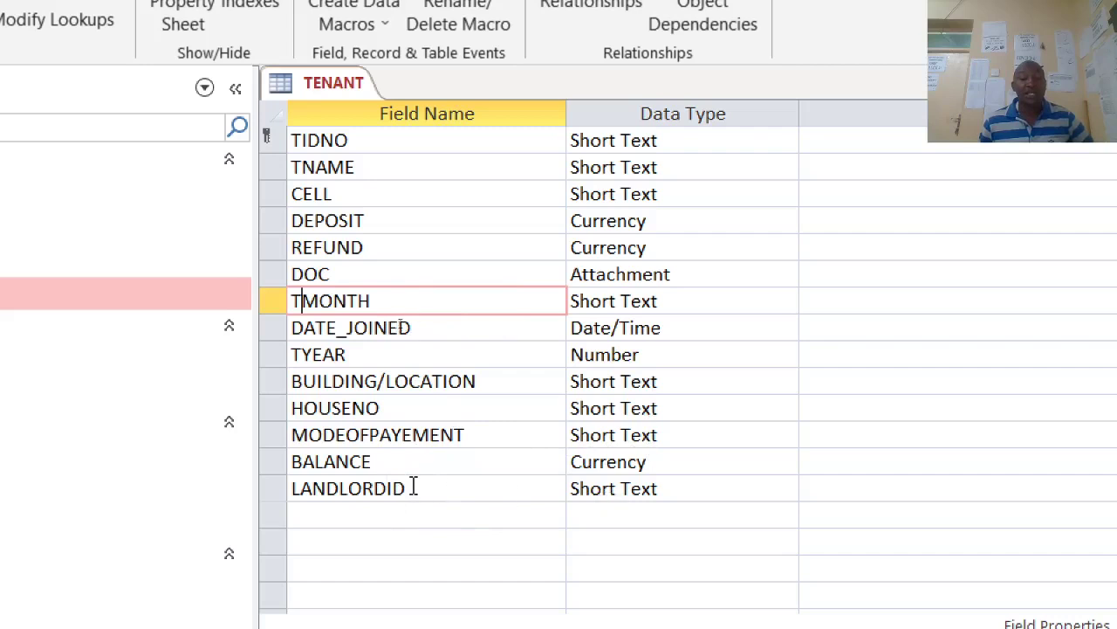
left_click(674, 495)
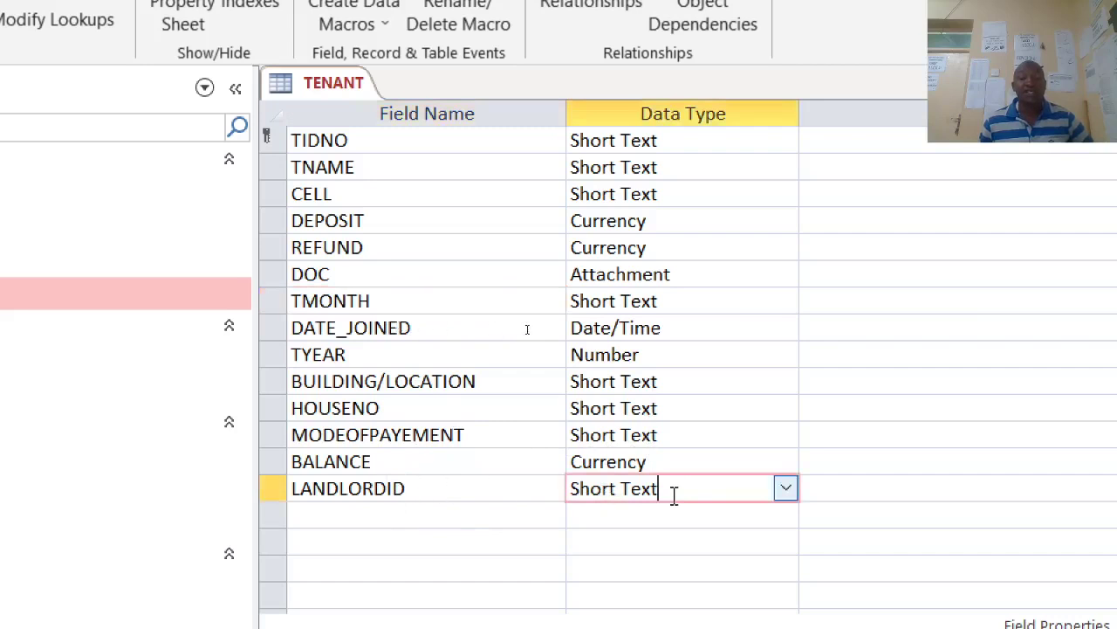
left_click(785, 490)
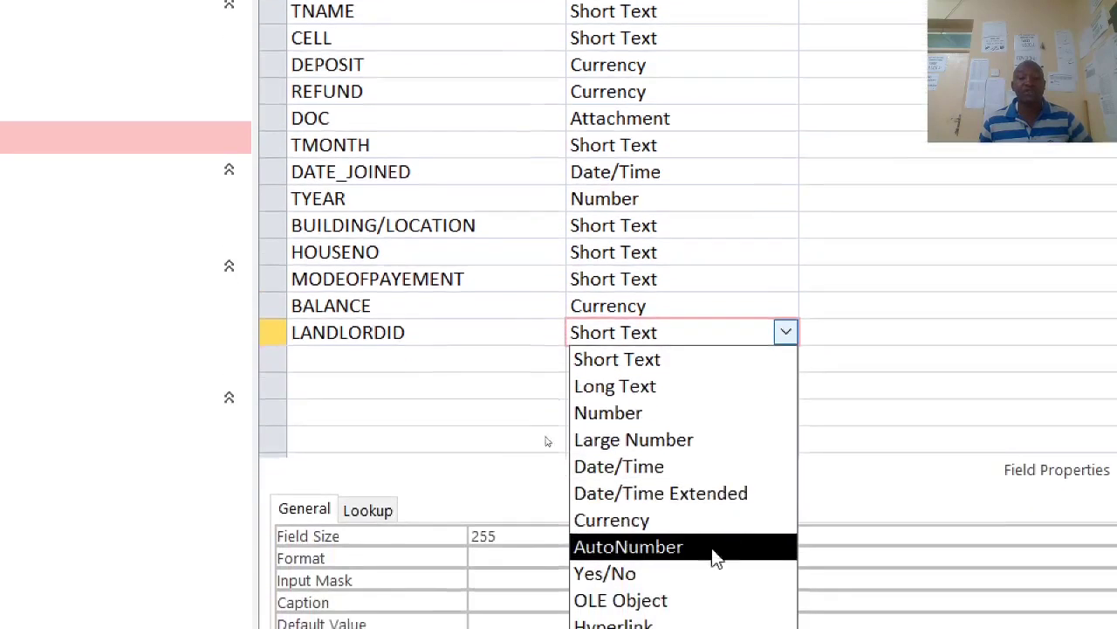
left_click(685, 552)
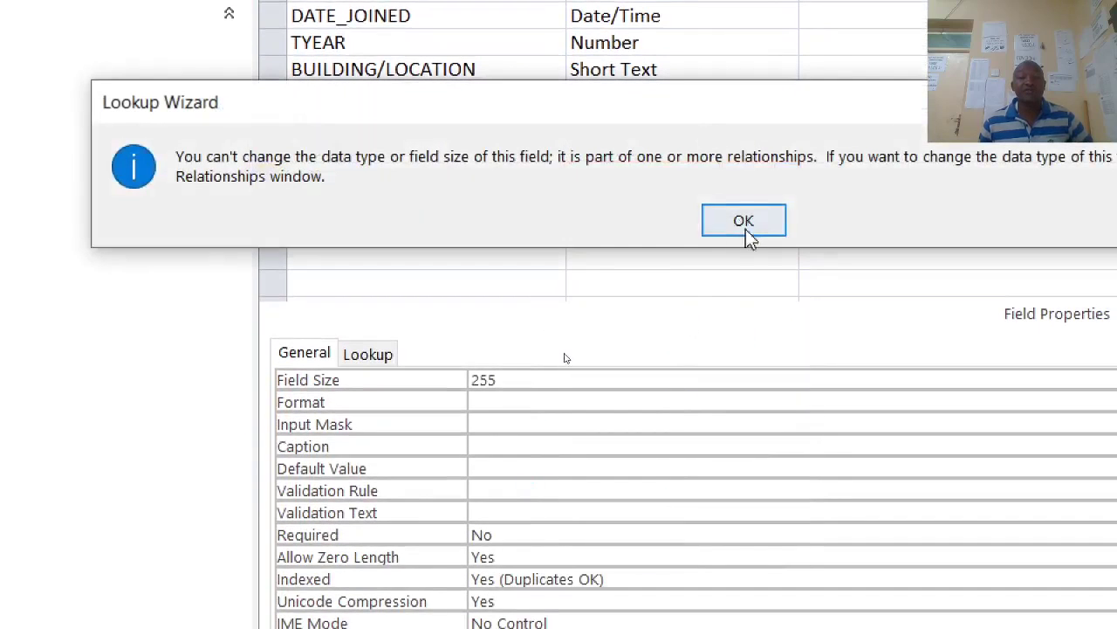
left_click(741, 222)
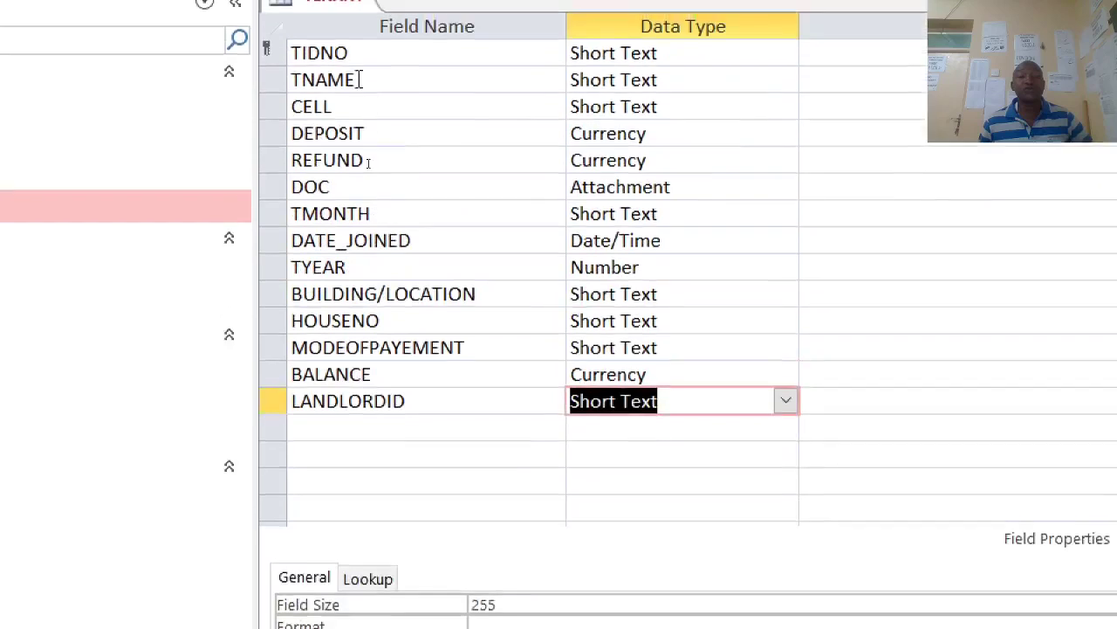
Step: Close the TENANT design, saving its changes
right_click(435, 72)
left_click(478, 128)
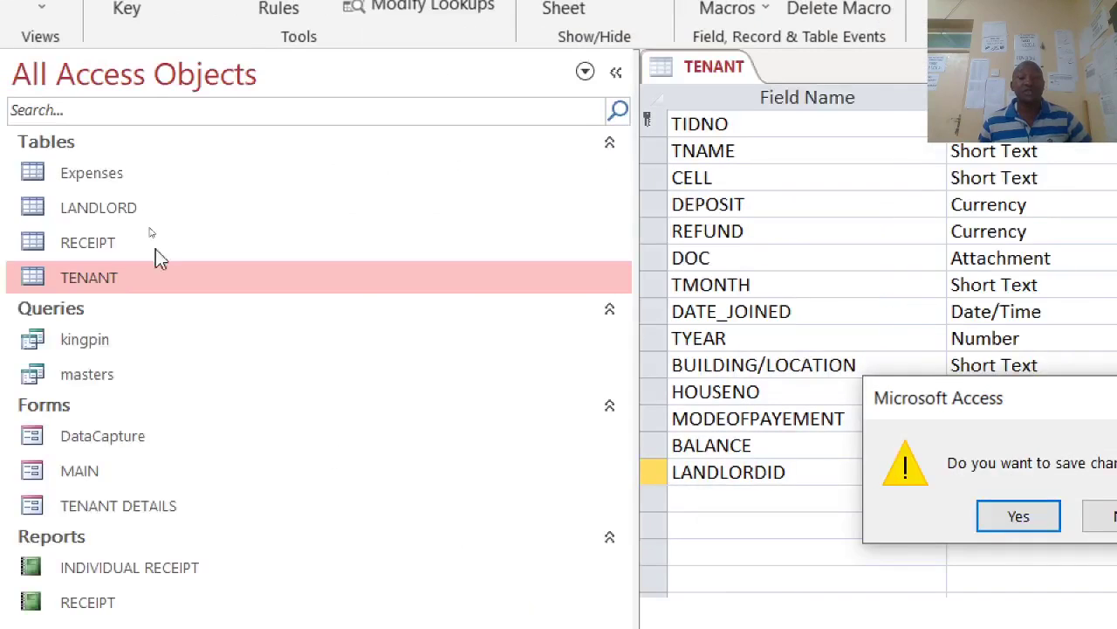
left_click(884, 510)
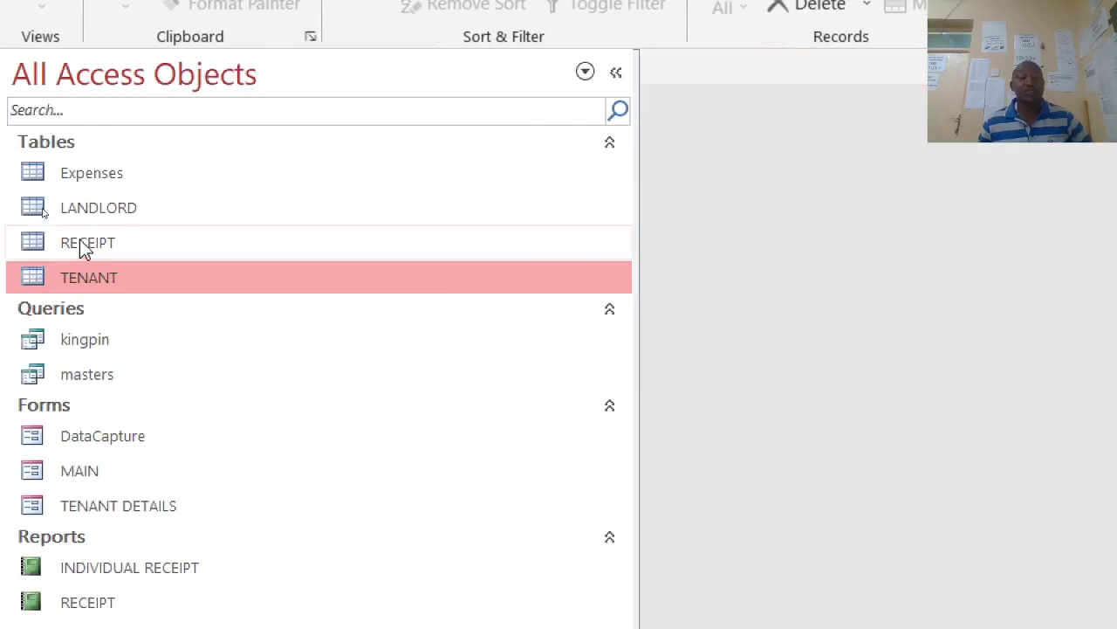
double_click(122, 212)
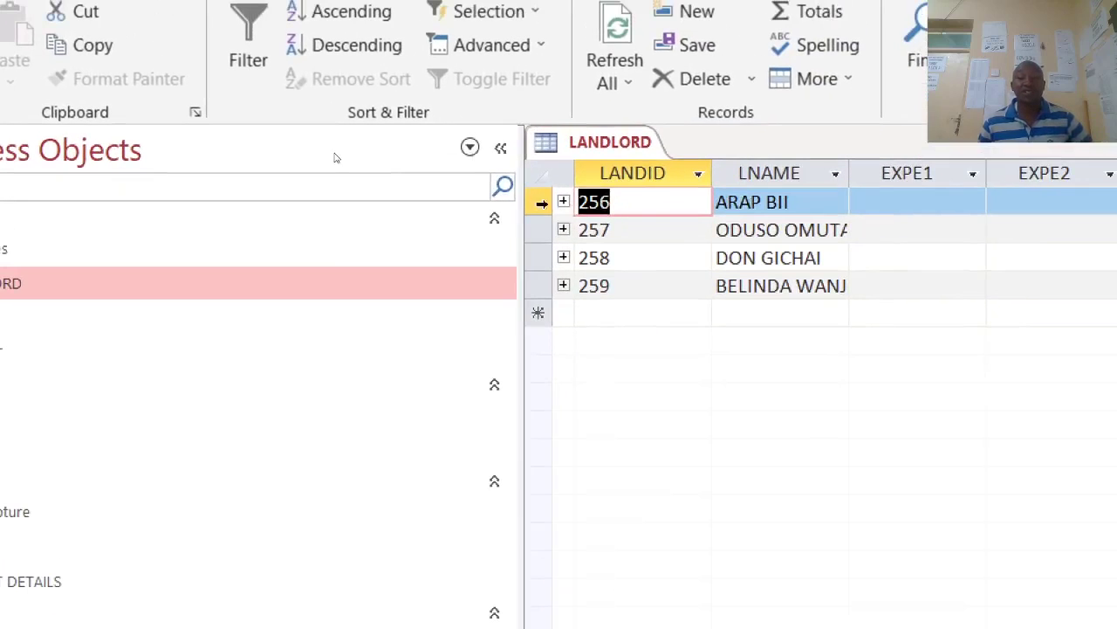
left_click(563, 201)
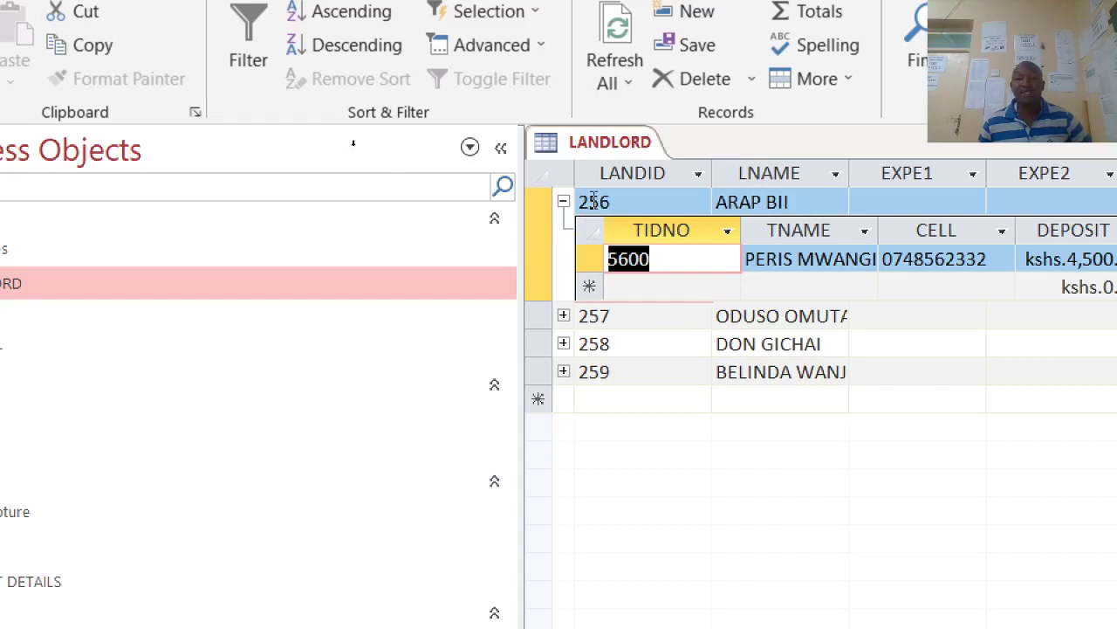
right_click(601, 141)
left_click(649, 200)
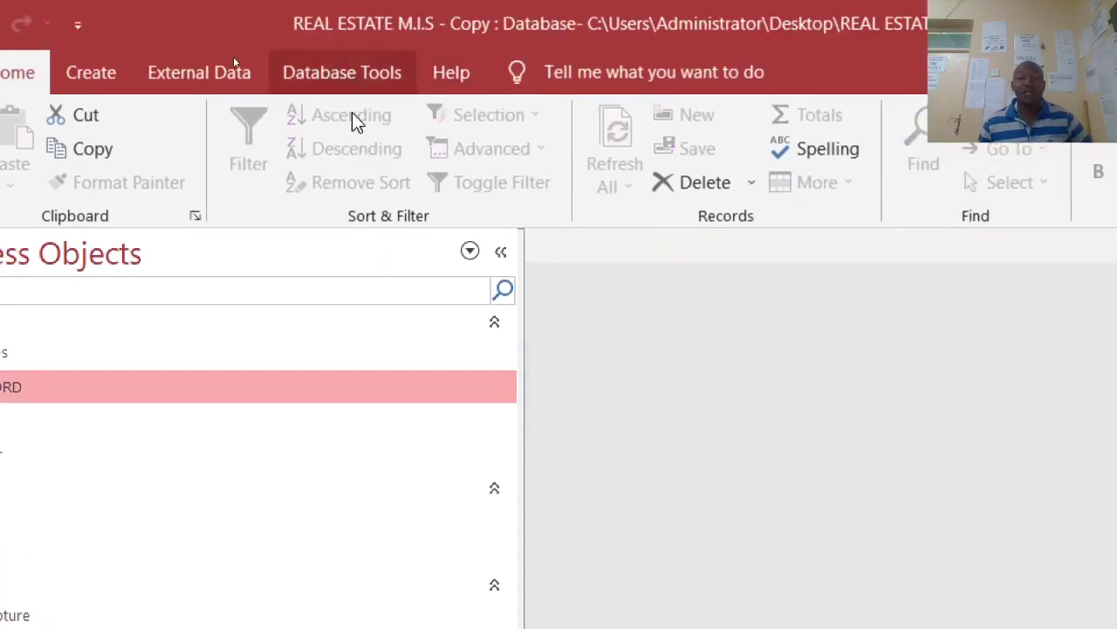
left_click(342, 72)
left_click(267, 154)
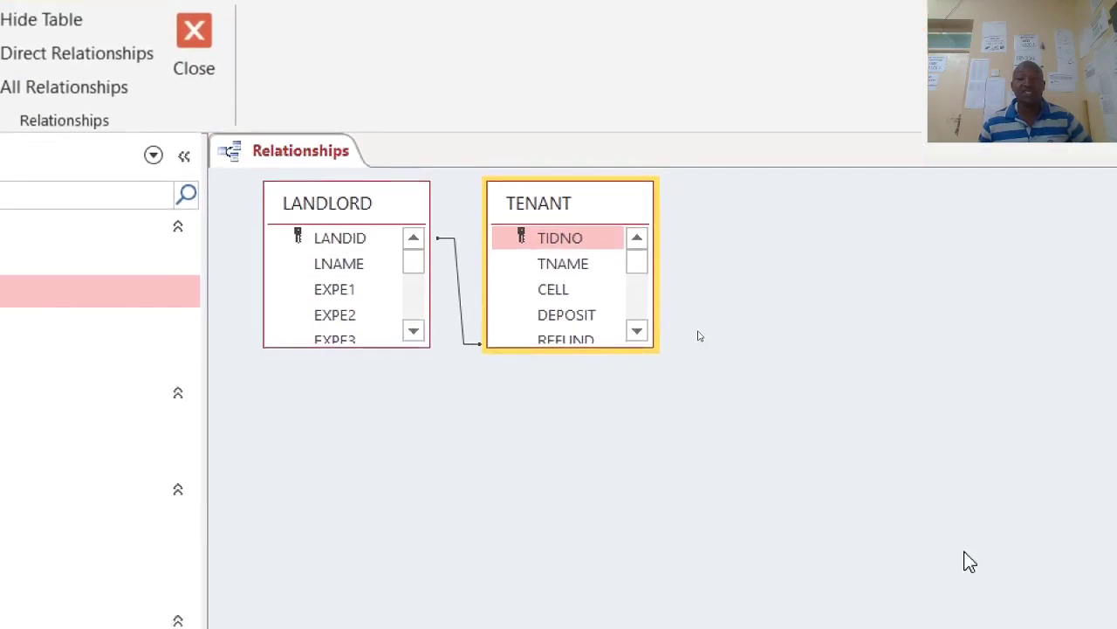
left_click_drag(641, 318, 841, 628)
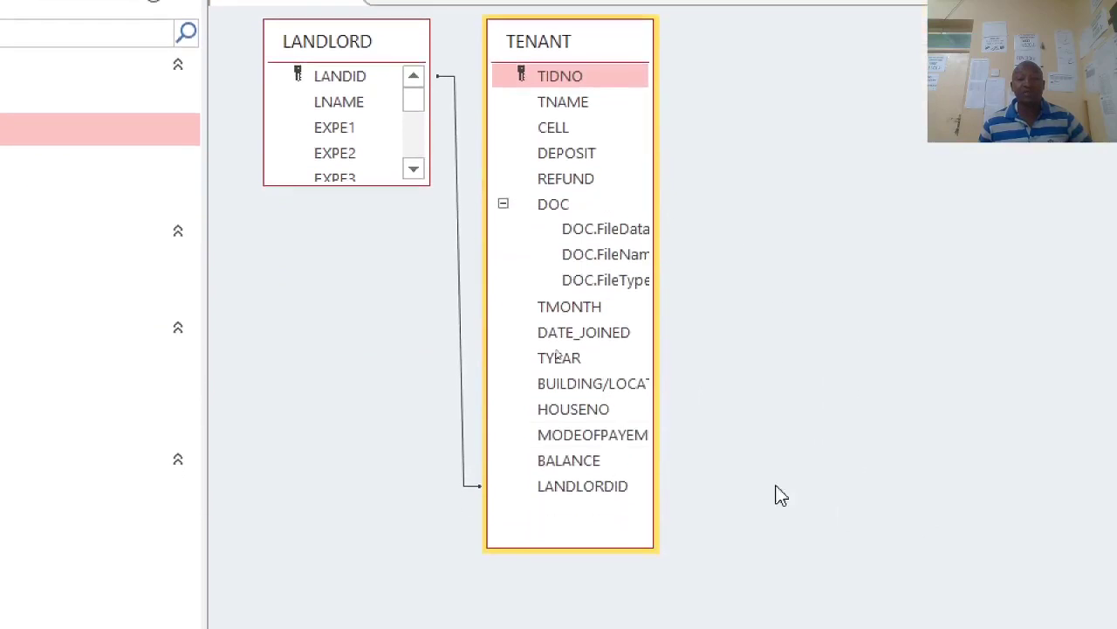
mouse_move(334, 114)
left_mouse_down()
mouse_move(416, 119)
mouse_move(519, 486)
mouse_move(579, 529)
mouse_move(566, 533)
mouse_move(616, 550)
mouse_move(638, 524)
mouse_move(568, 379)
mouse_move(339, 101)
left_mouse_up()
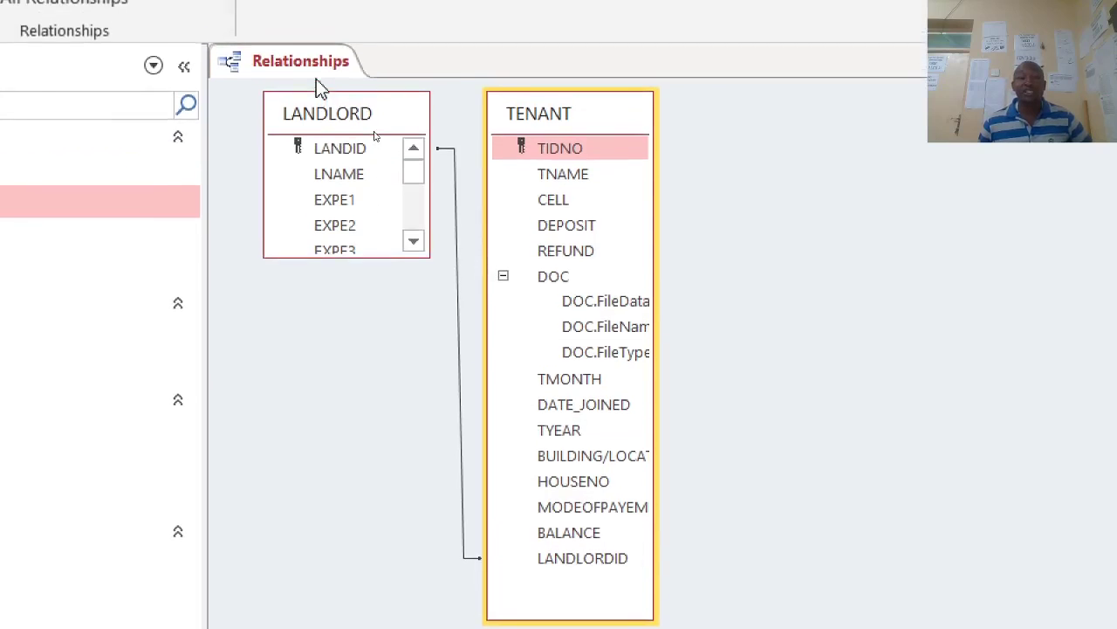
right_click(318, 71)
left_click(371, 126)
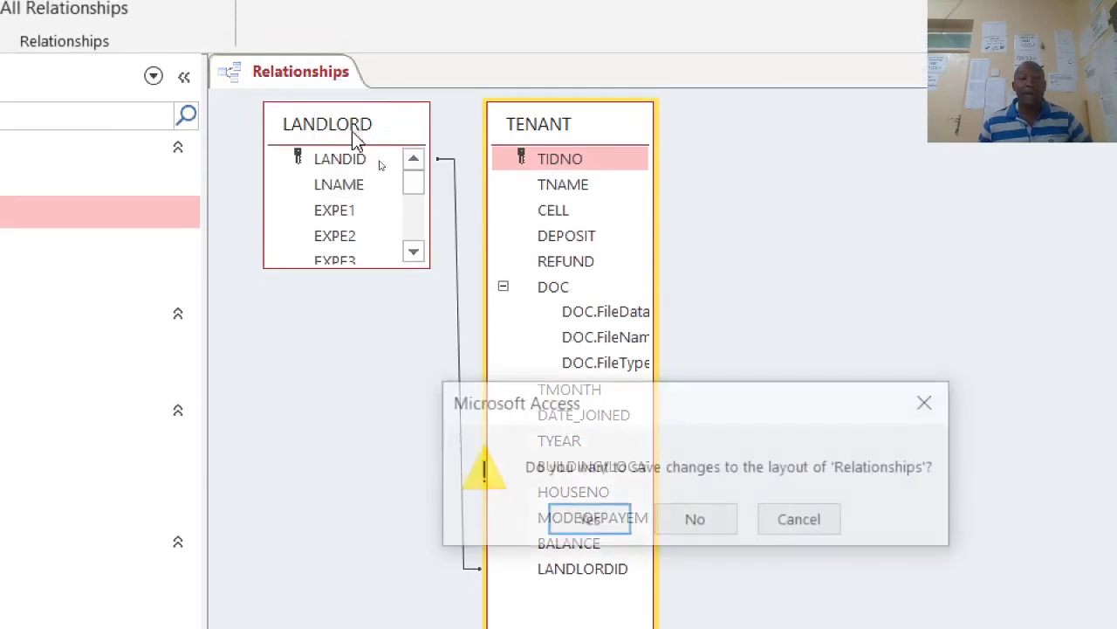
left_click(681, 527)
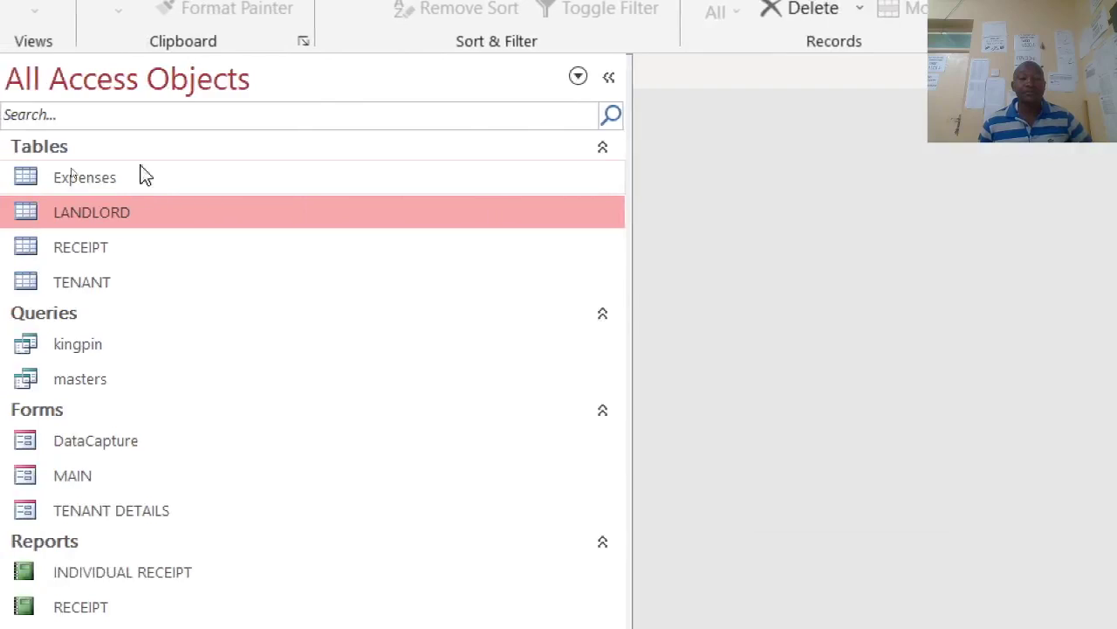
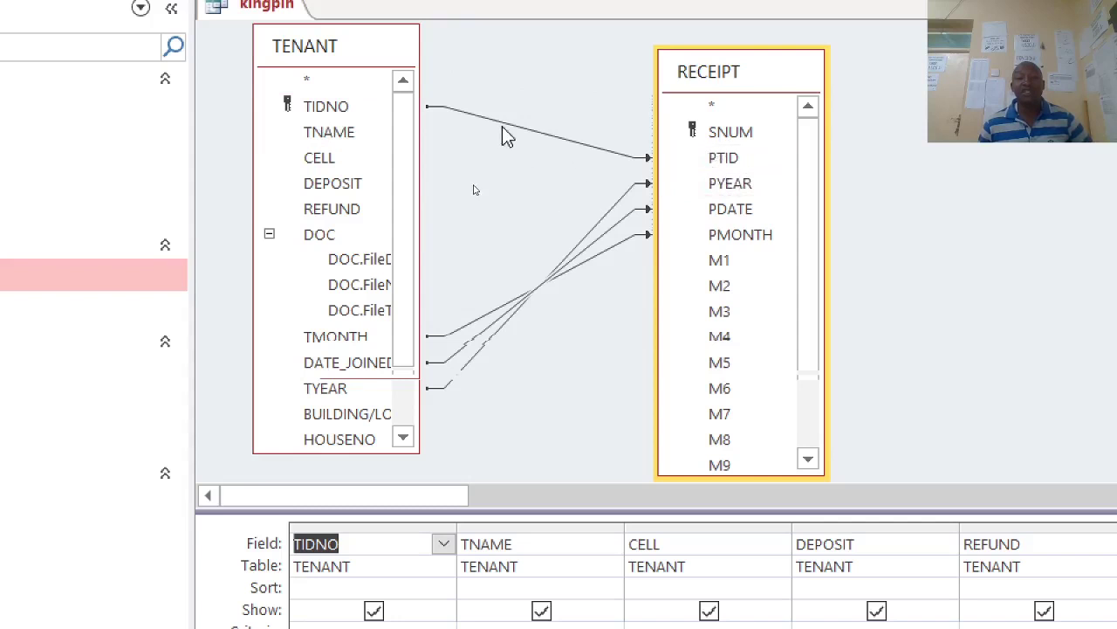
Step: Open Join Properties for the TENANT.TIDNO–RECEIPT.PTID join in the kingpin query Design View
double_click(602, 151)
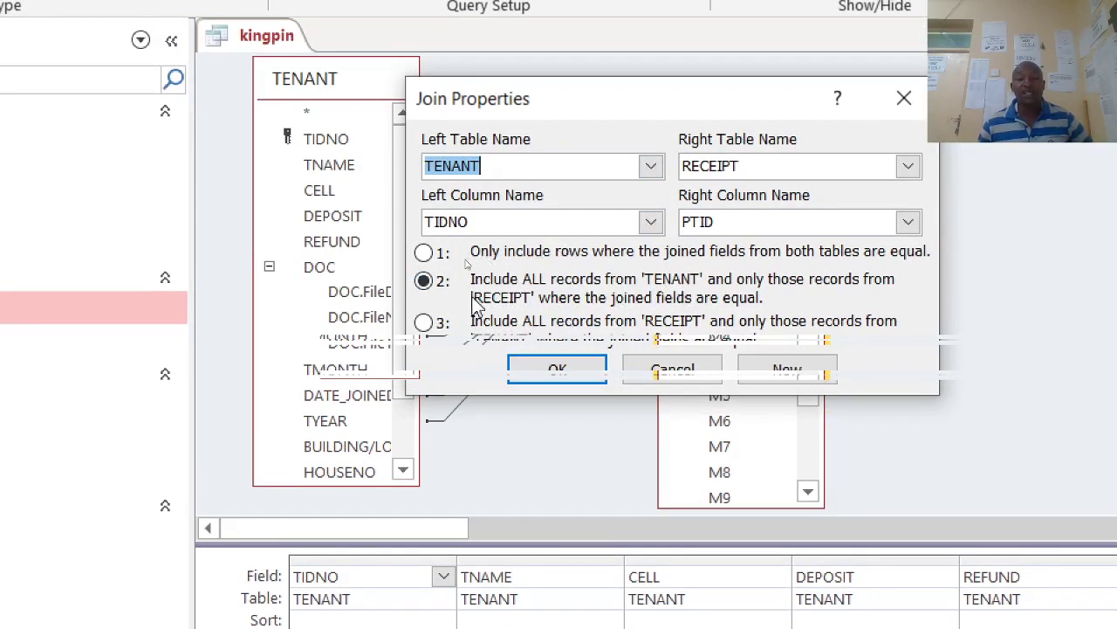
Step: Accept the TIDNO–PTID join, check that the TYEAR–PYEAR join also uses option 2, and close kingpin
left_click(557, 369)
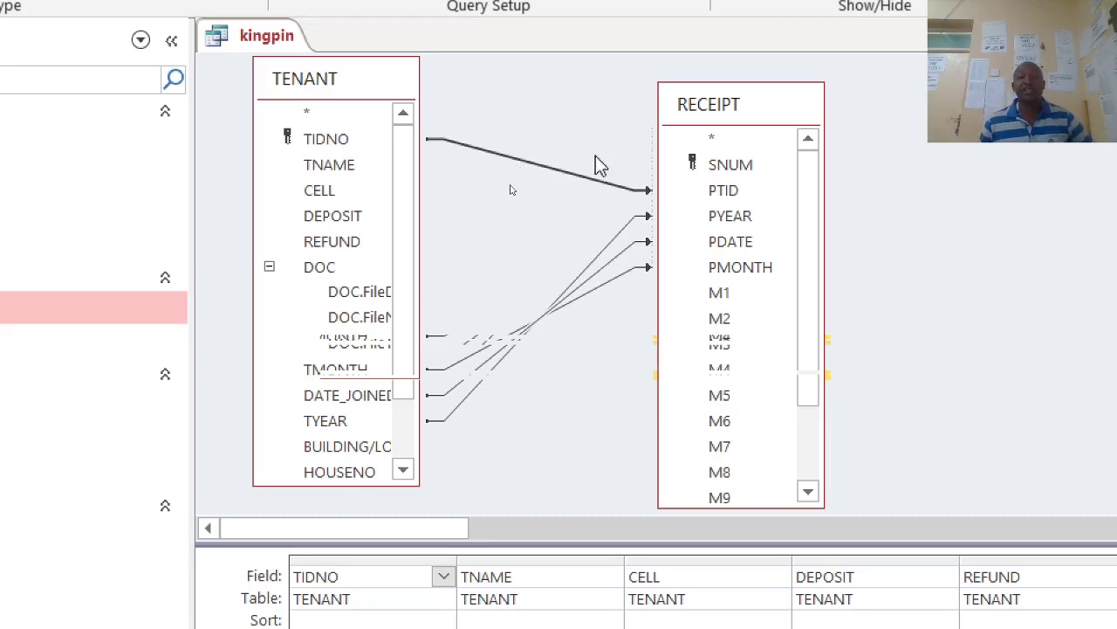
double_click(609, 248)
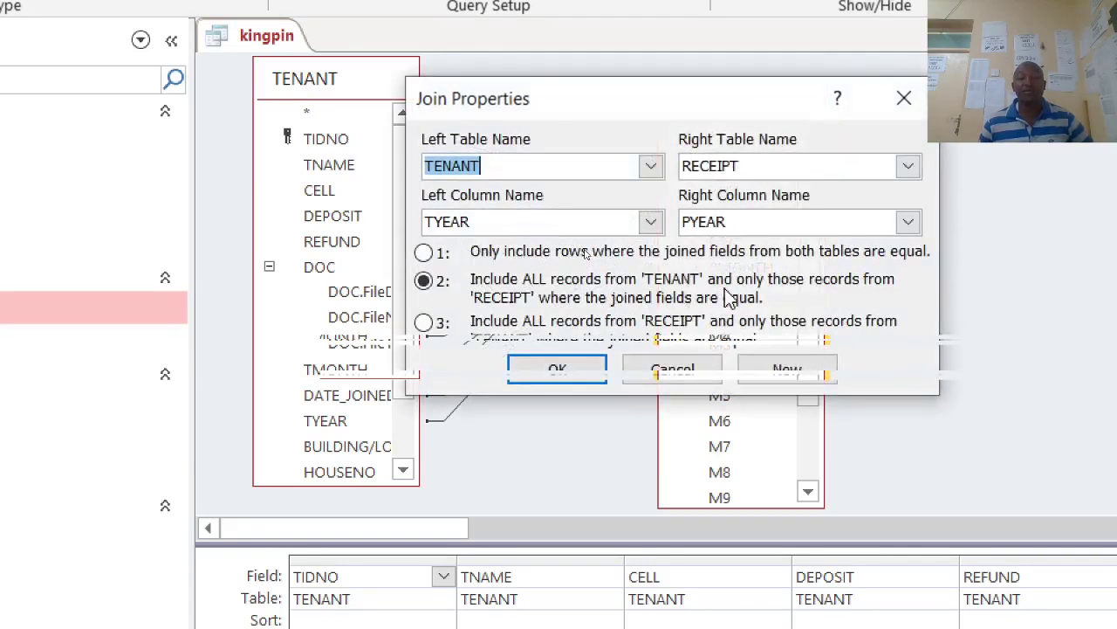
left_click(620, 369)
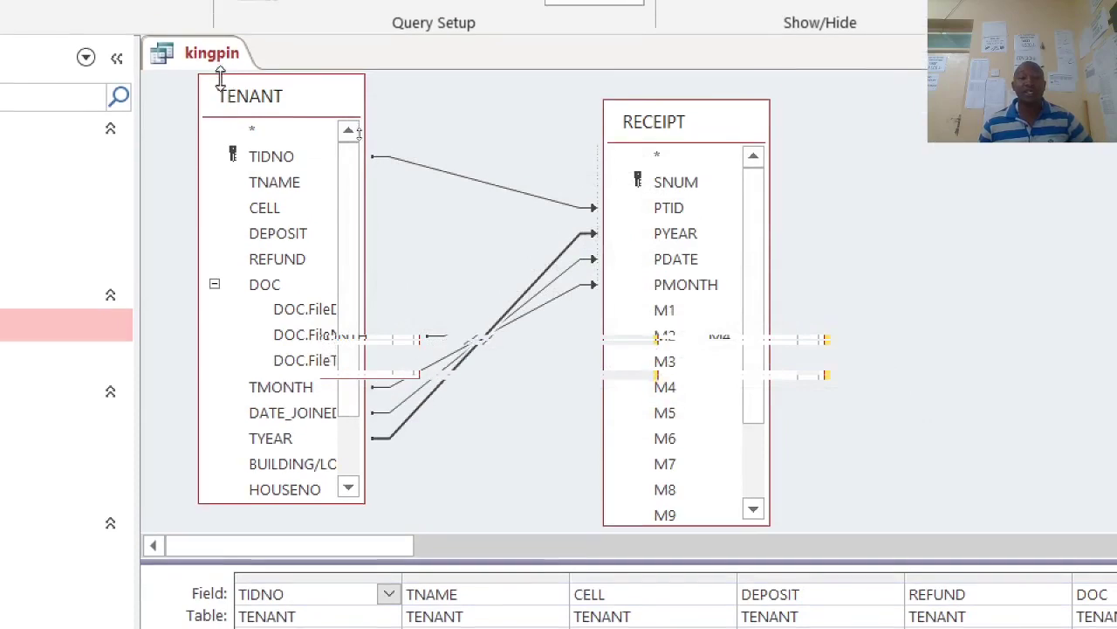
right_click(214, 83)
Step: Close kingpin without saving its design changes and open the DataCapture form
left_click(279, 121)
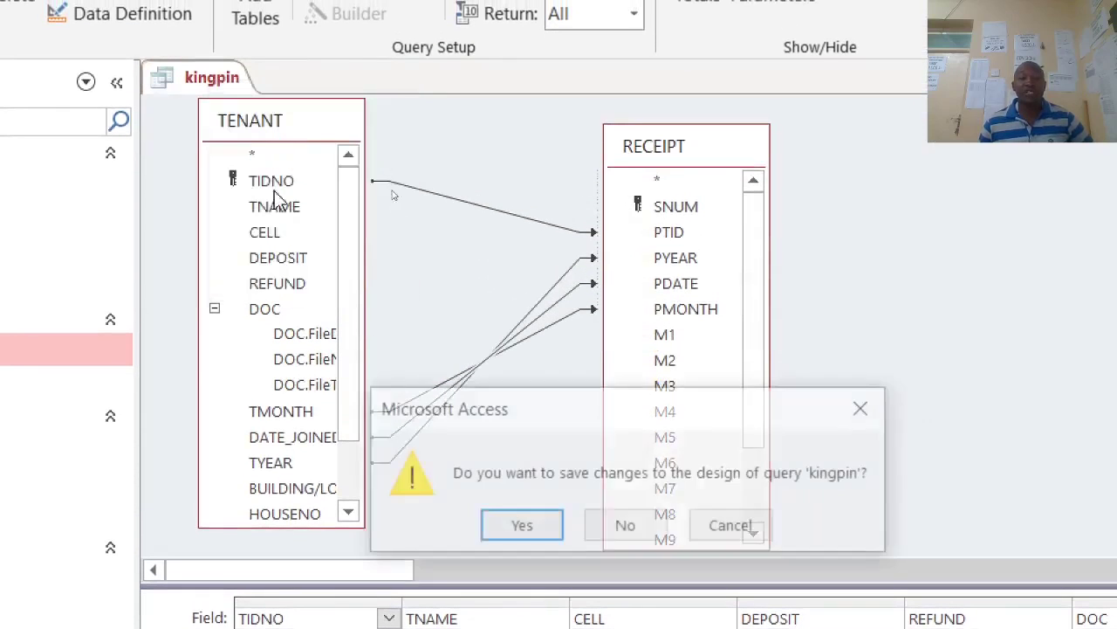
left_click(598, 528)
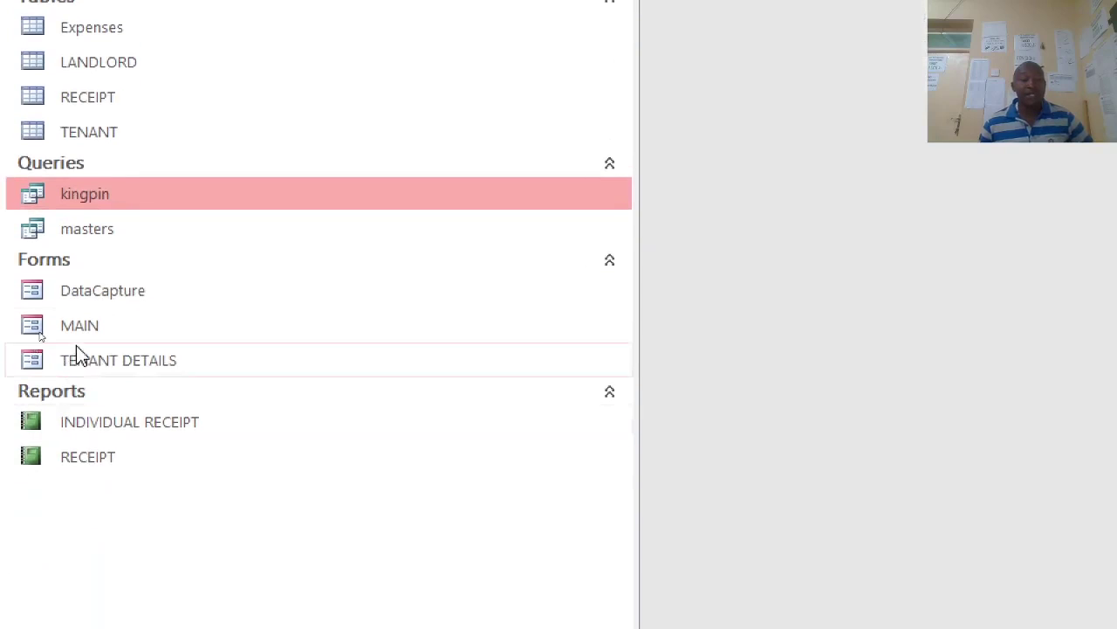
left_click(123, 298)
double_click(122, 296)
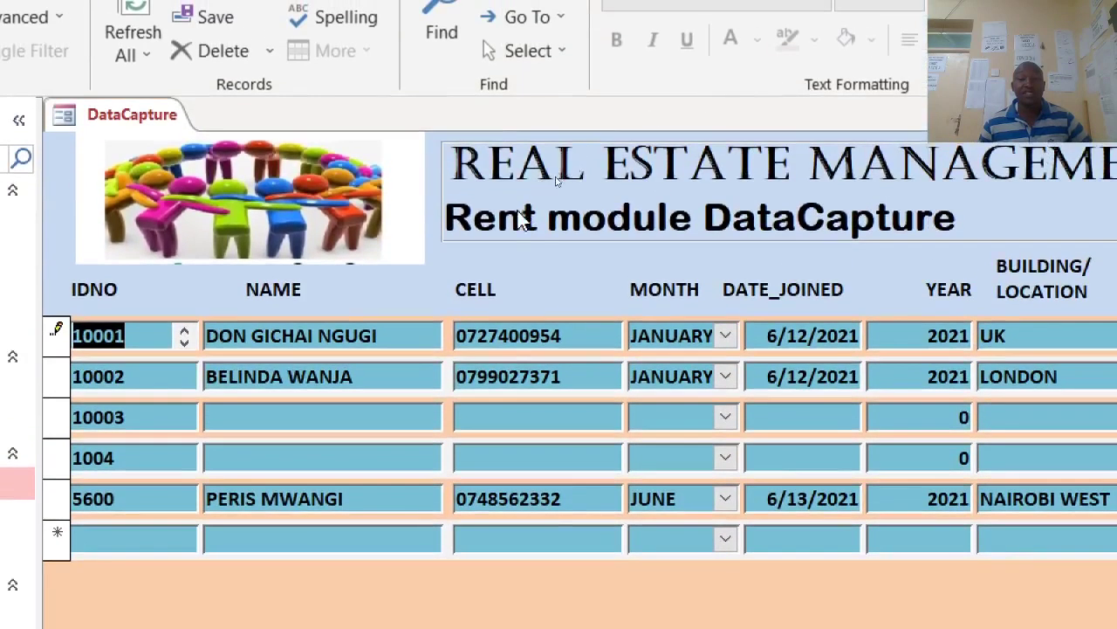
Step: Switch DataCapture to Design View and narrow the navigation pane for more room
right_click(526, 258)
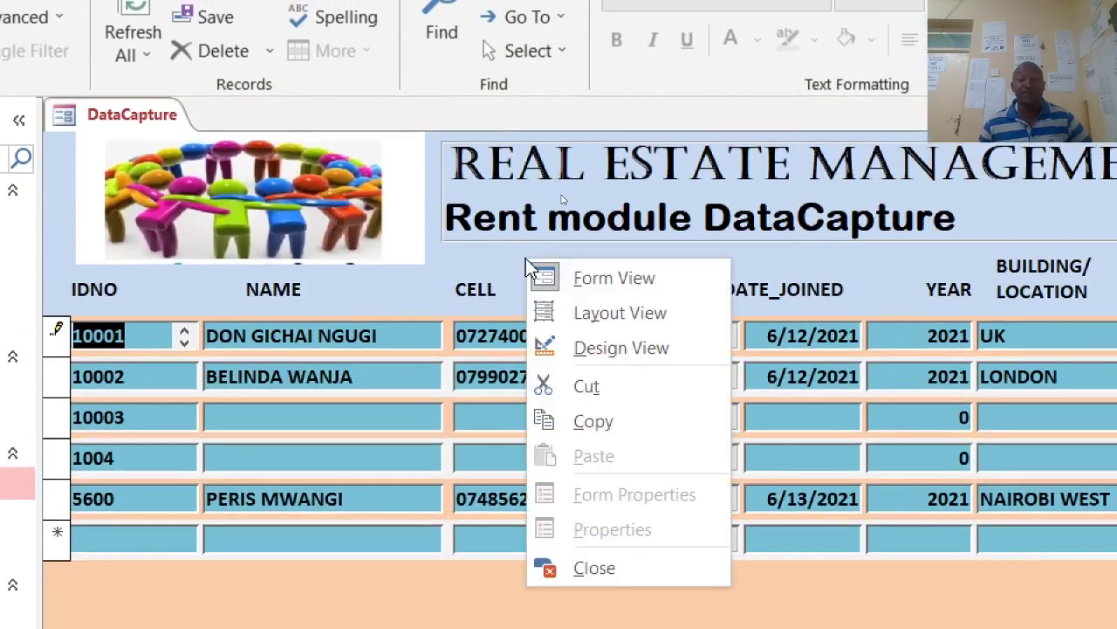
left_click(617, 347)
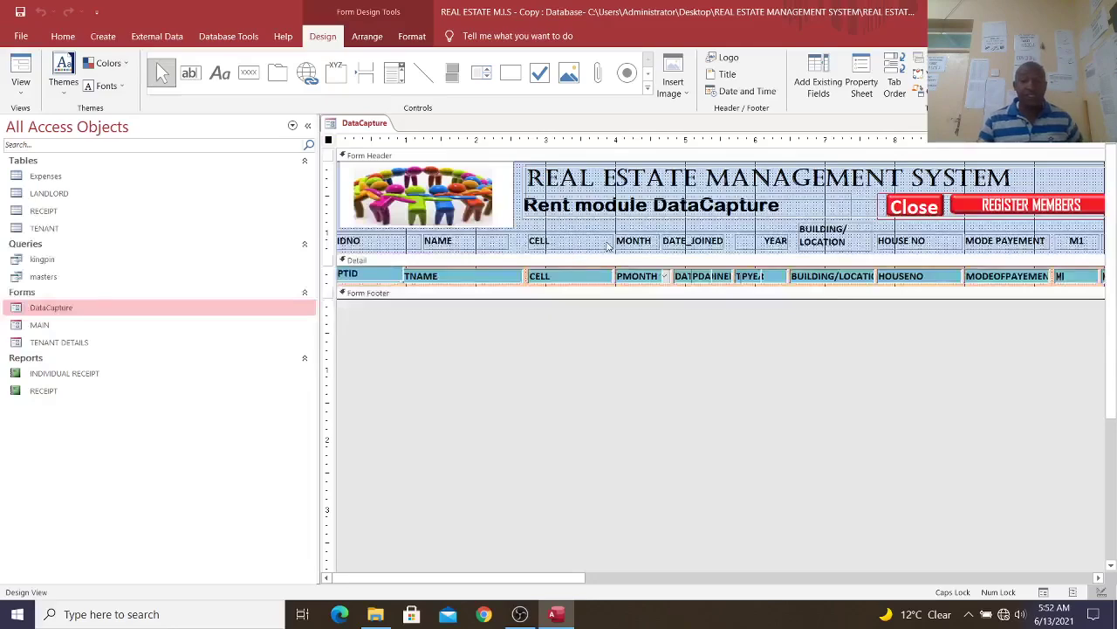
mouse_move(568, 578)
left_mouse_down()
mouse_move(689, 591)
mouse_move(559, 578)
left_mouse_up()
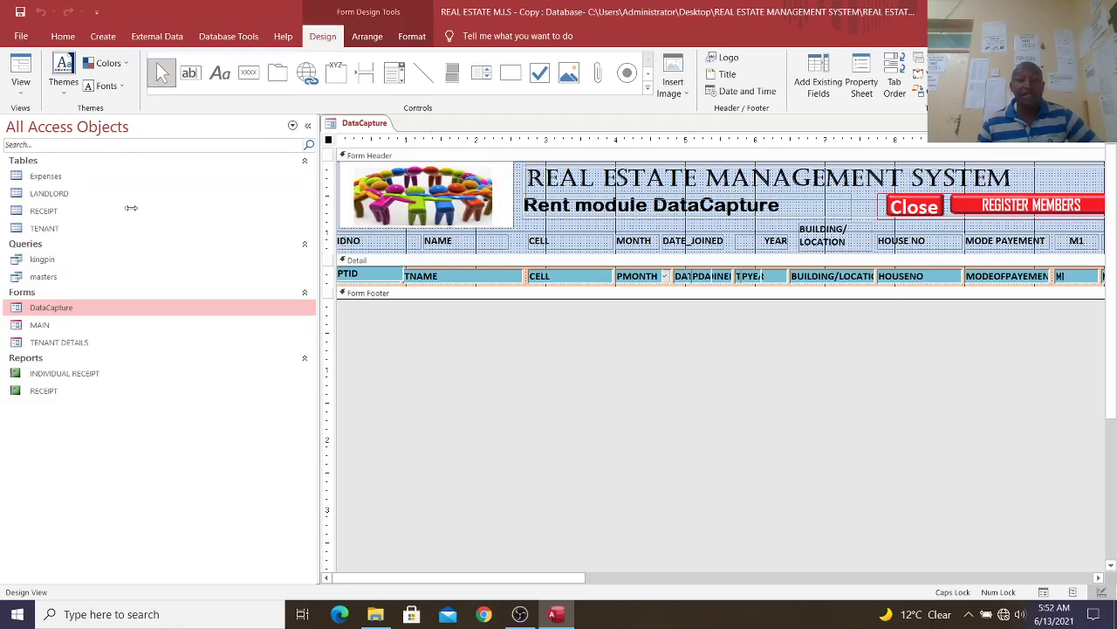
left_click_drag(131, 207, 127, 207)
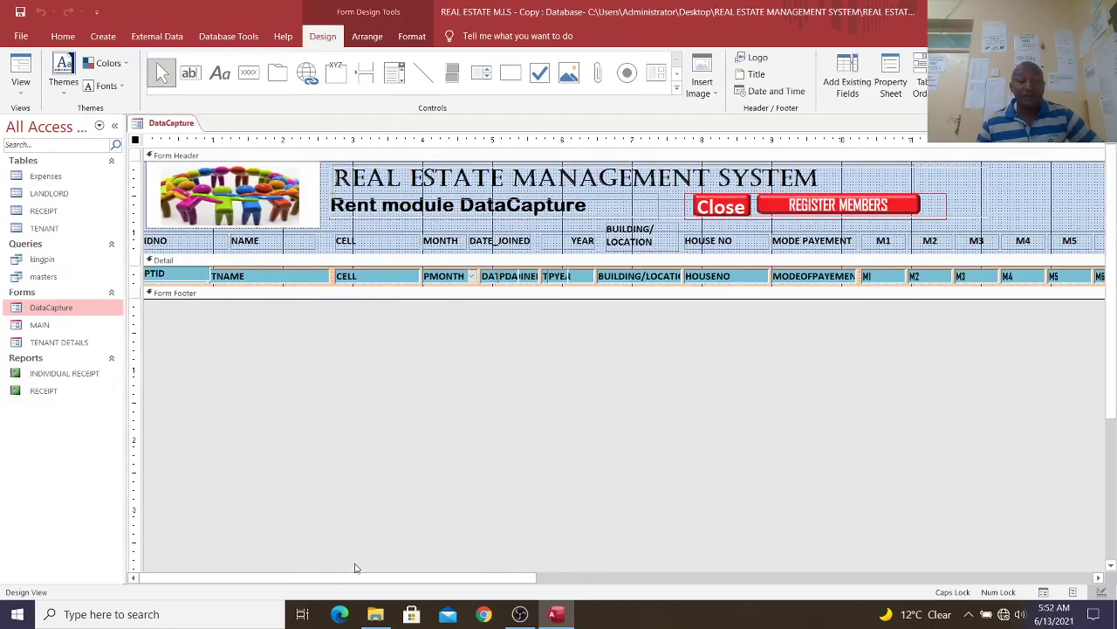
Step: Make the Detail section taller and move PTID down to reveal TIDNO beneath it
left_click_drag(355, 569, 250, 577)
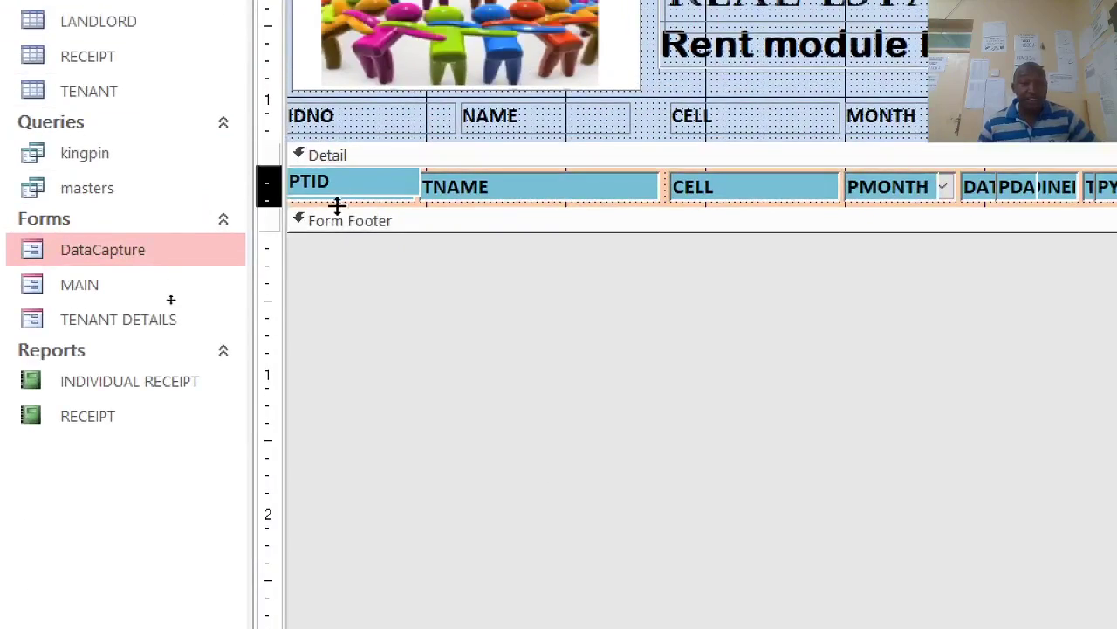
left_click_drag(337, 206, 337, 335)
left_click_drag(388, 208, 431, 298)
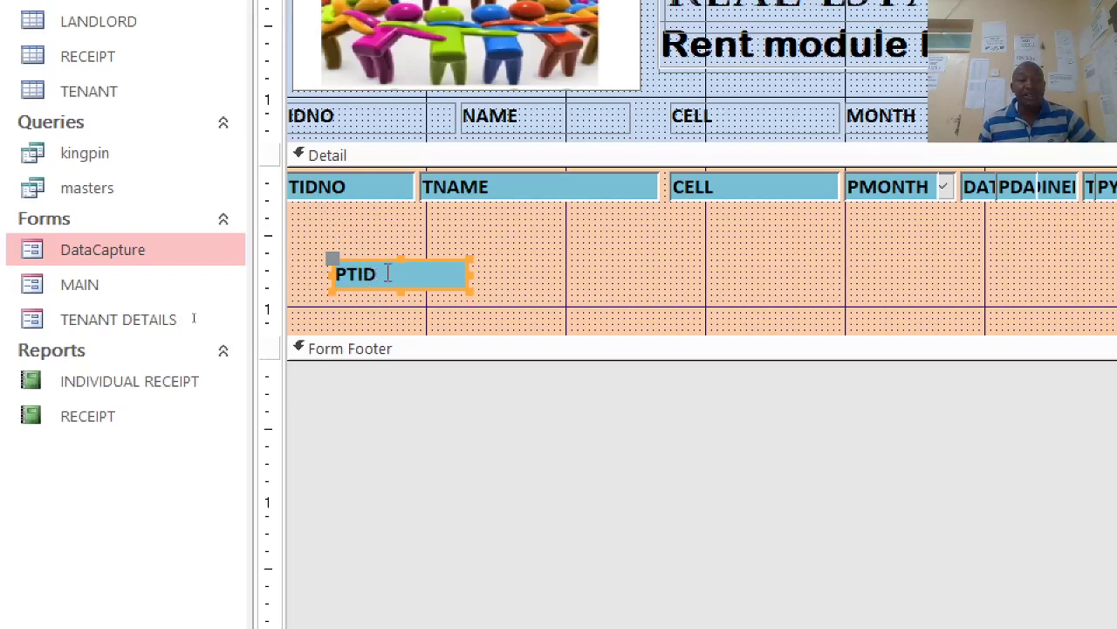
Step: Compare kingpin's RECEIPT fields, then move PTID back over TIDNO and PMONTH down off TMONTH
right_click(132, 151)
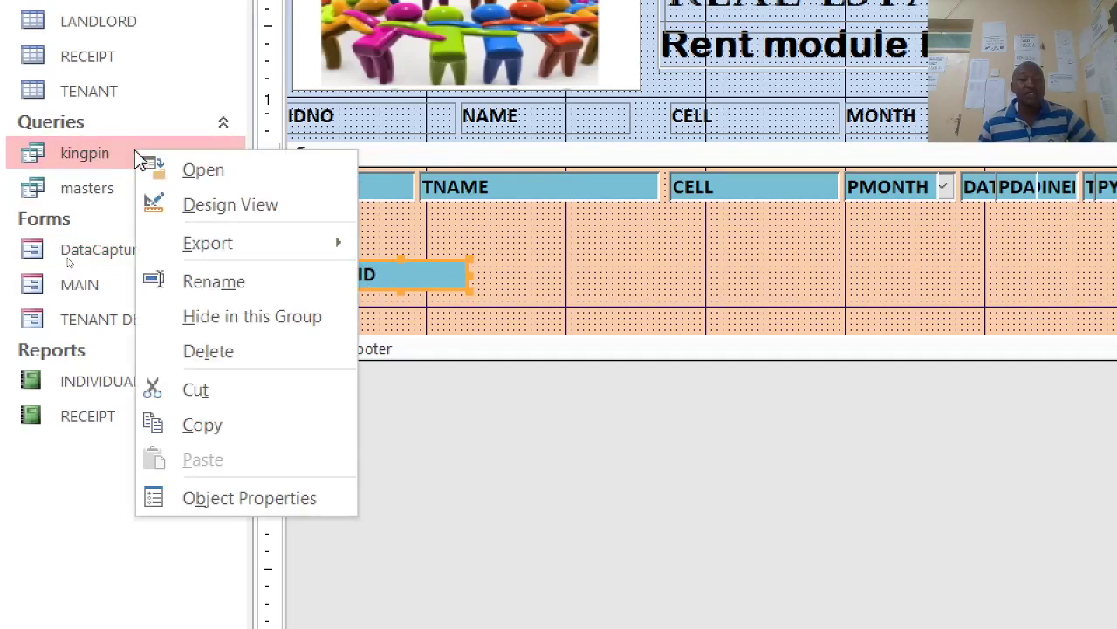
left_click(193, 204)
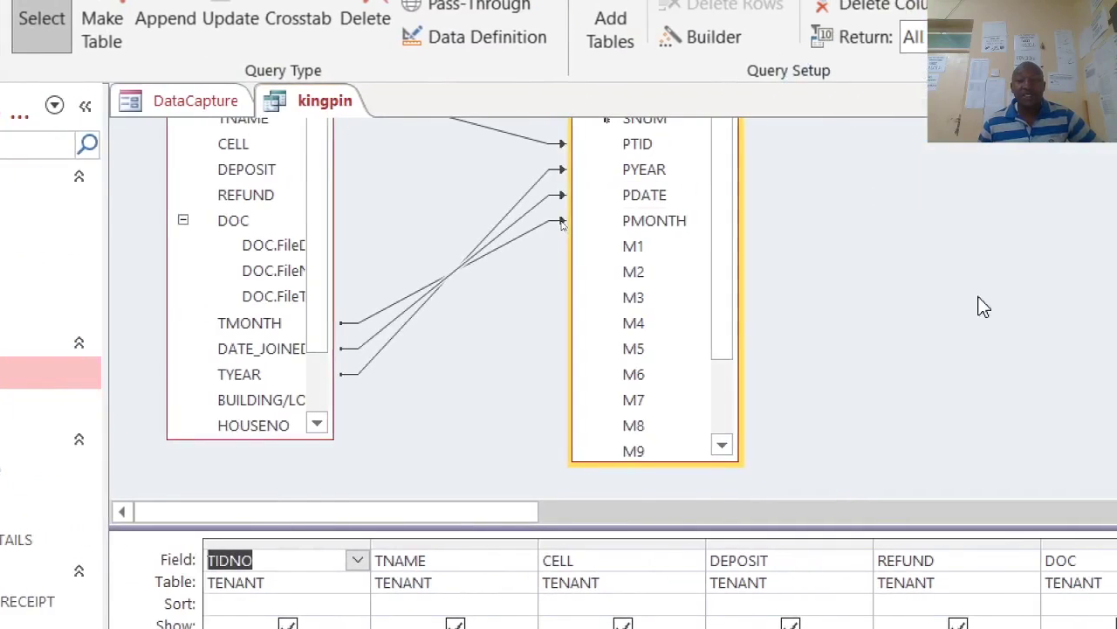
scroll(1083, 316, "up", 2)
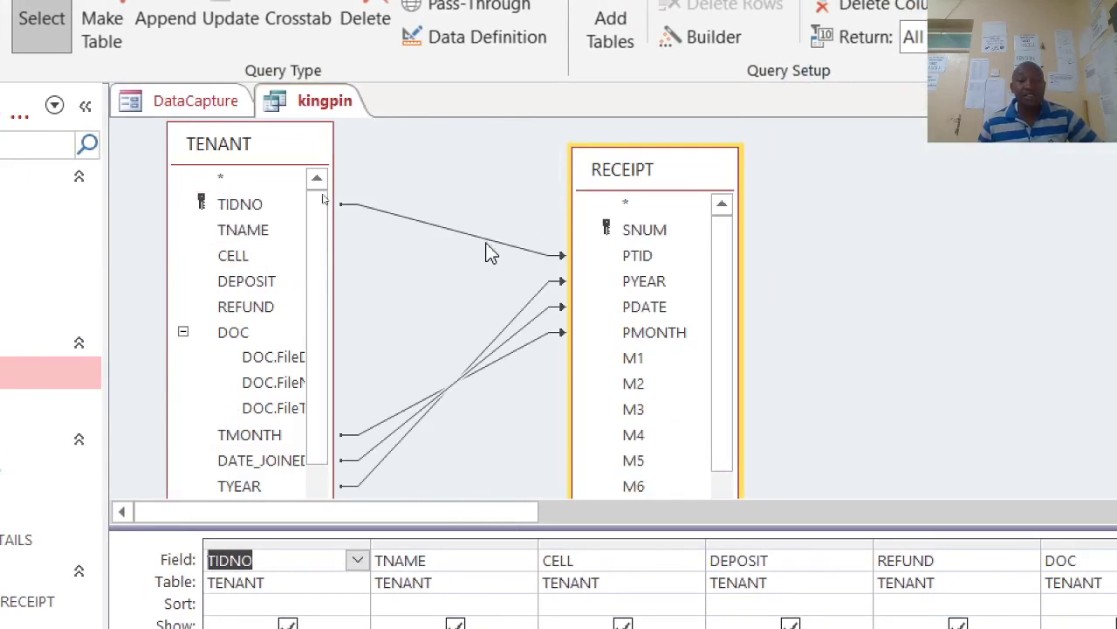
left_click(644, 262)
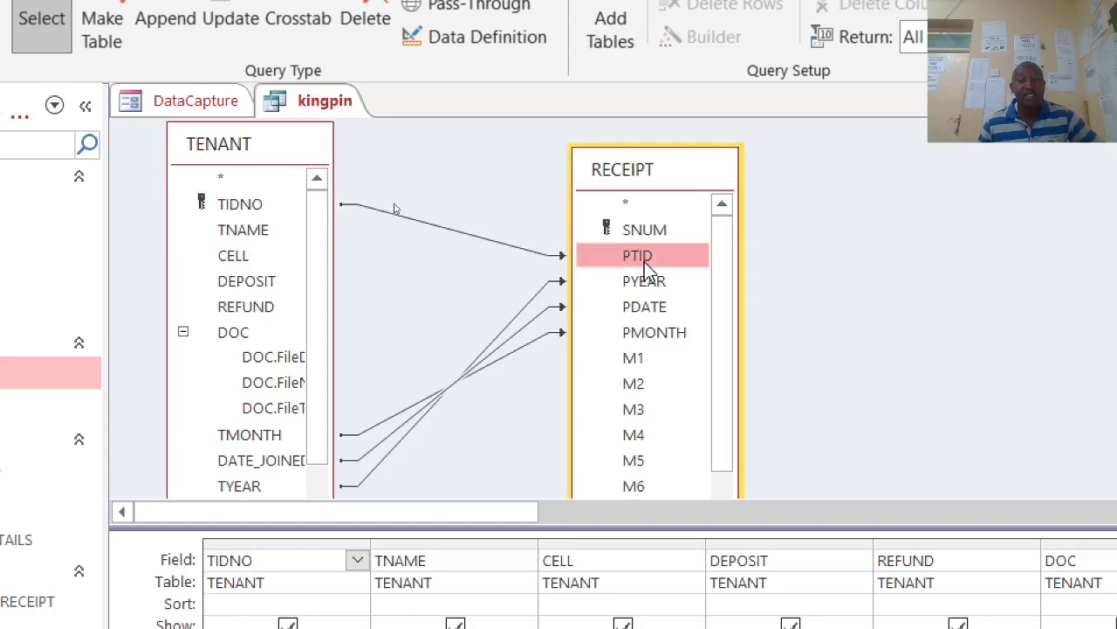
left_click(214, 84)
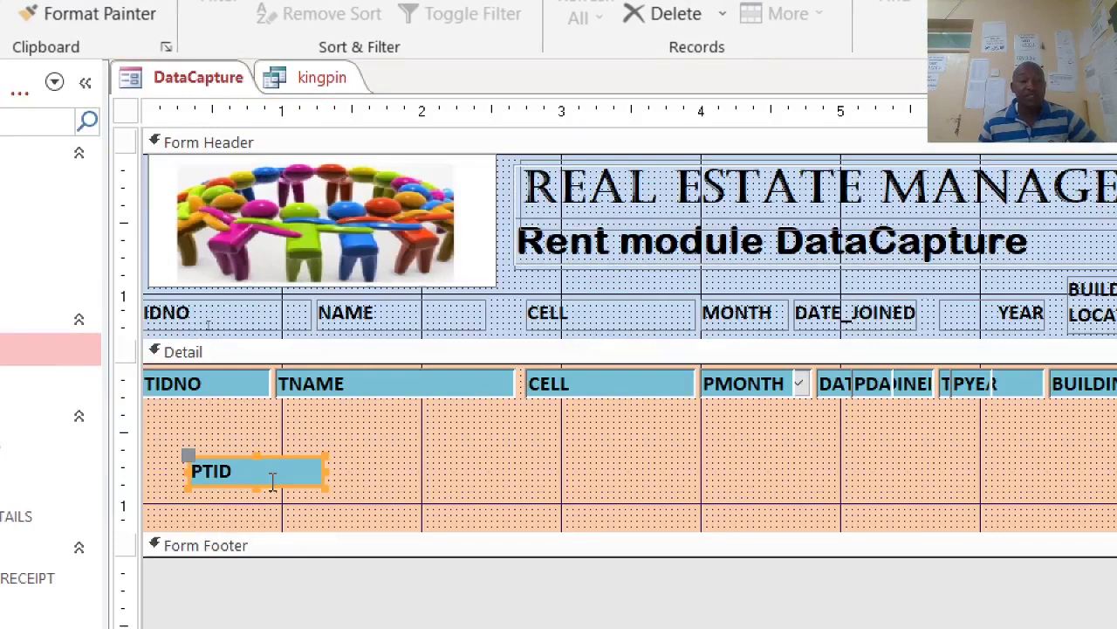
left_click_drag(270, 488, 209, 398)
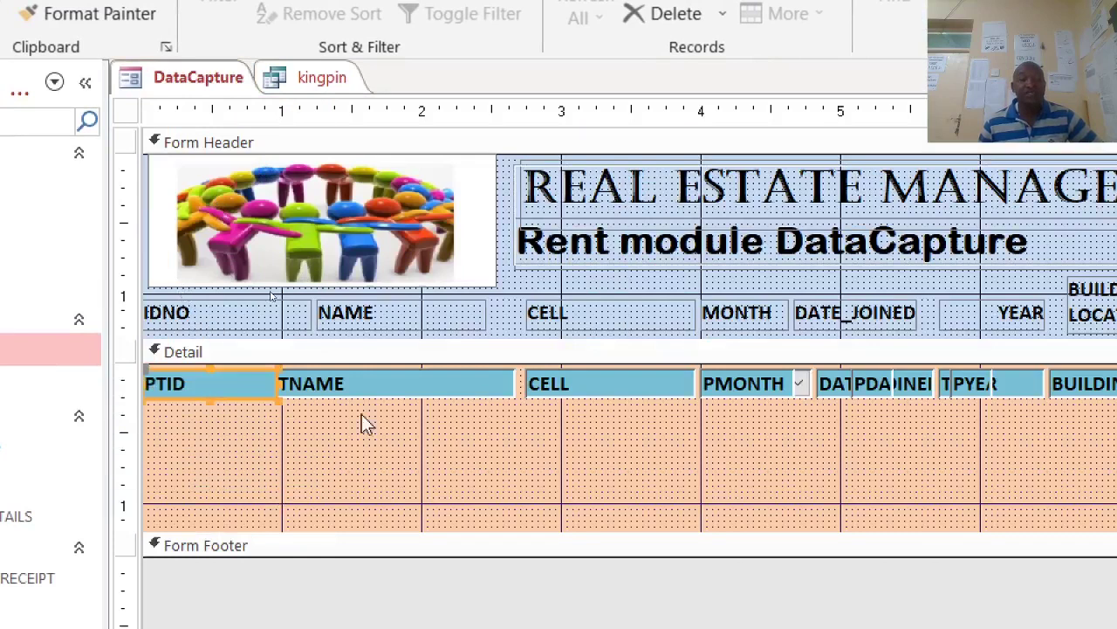
left_click_drag(744, 389, 748, 447)
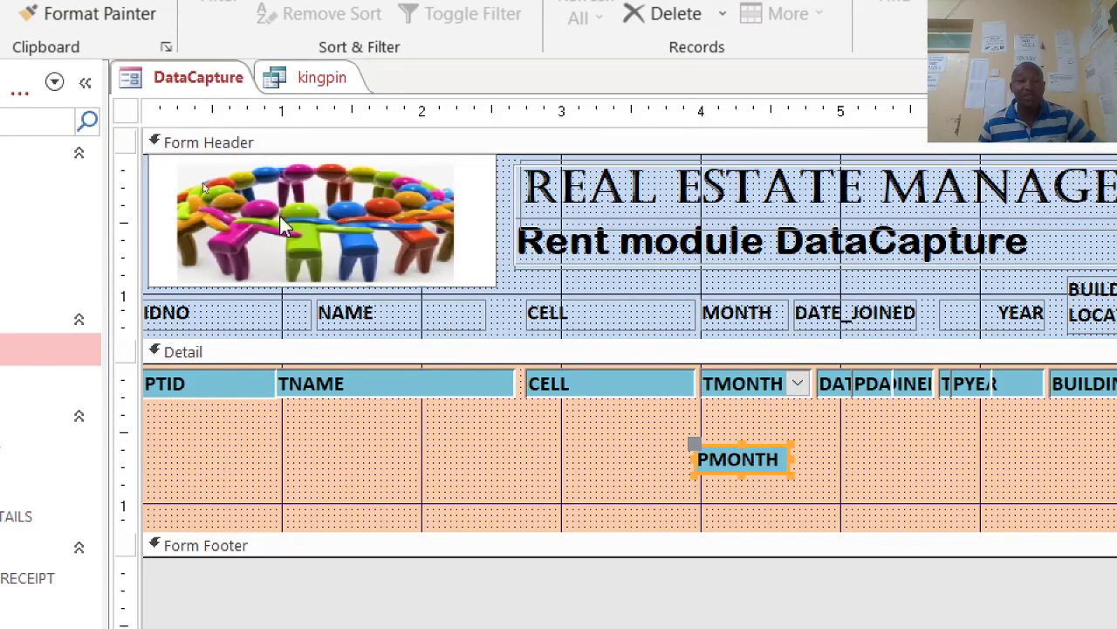
Step: Link TENANT.TMONTH to RECEIPT.PMONTH in kingpin, close it, and move PMONTH back over TMONTH
left_click(305, 83)
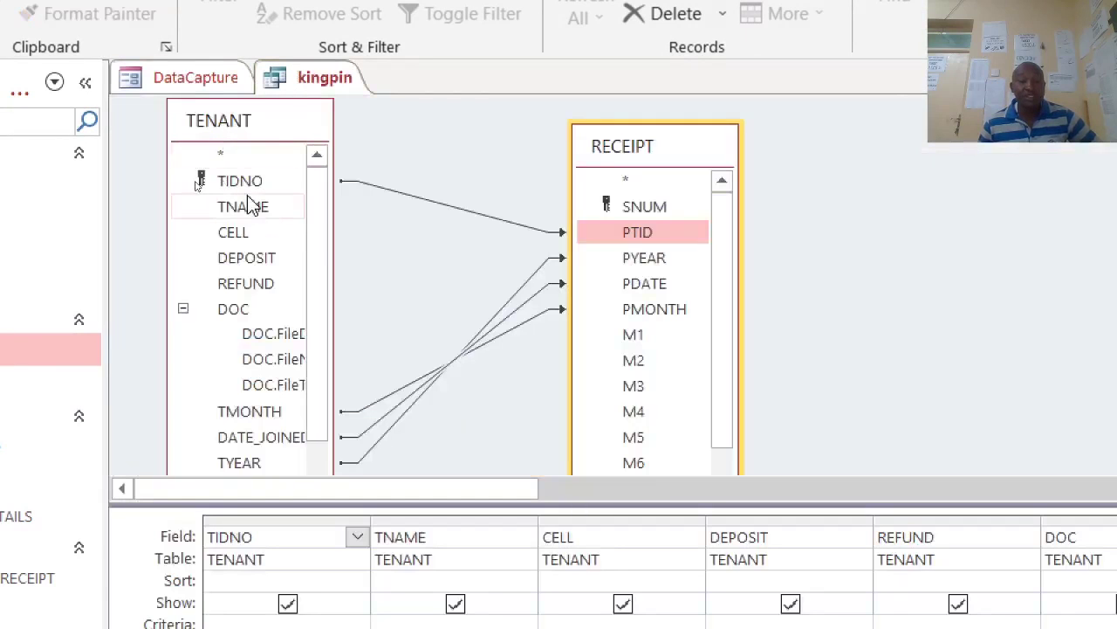
left_click(229, 412)
left_click_drag(249, 415, 633, 316)
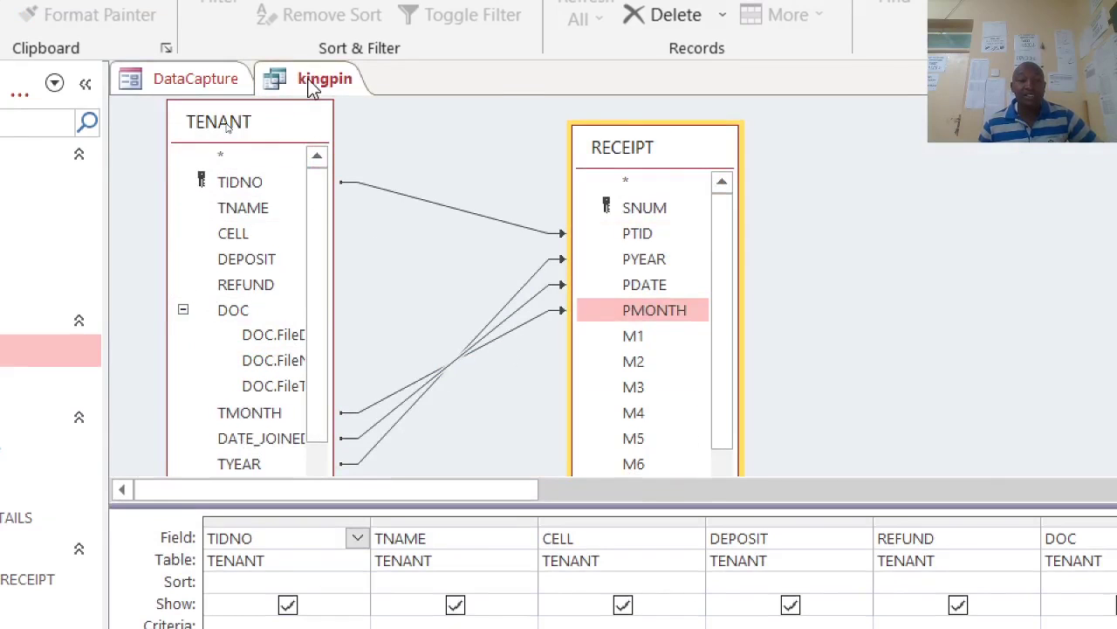
right_click(311, 81)
left_click(376, 134)
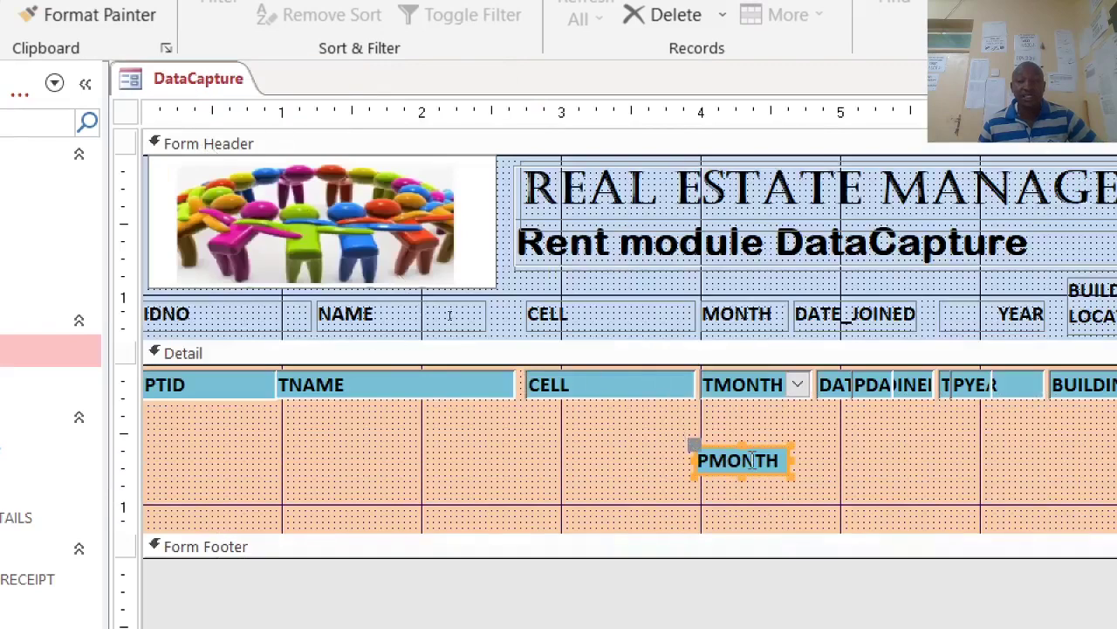
left_click_drag(756, 478, 760, 407)
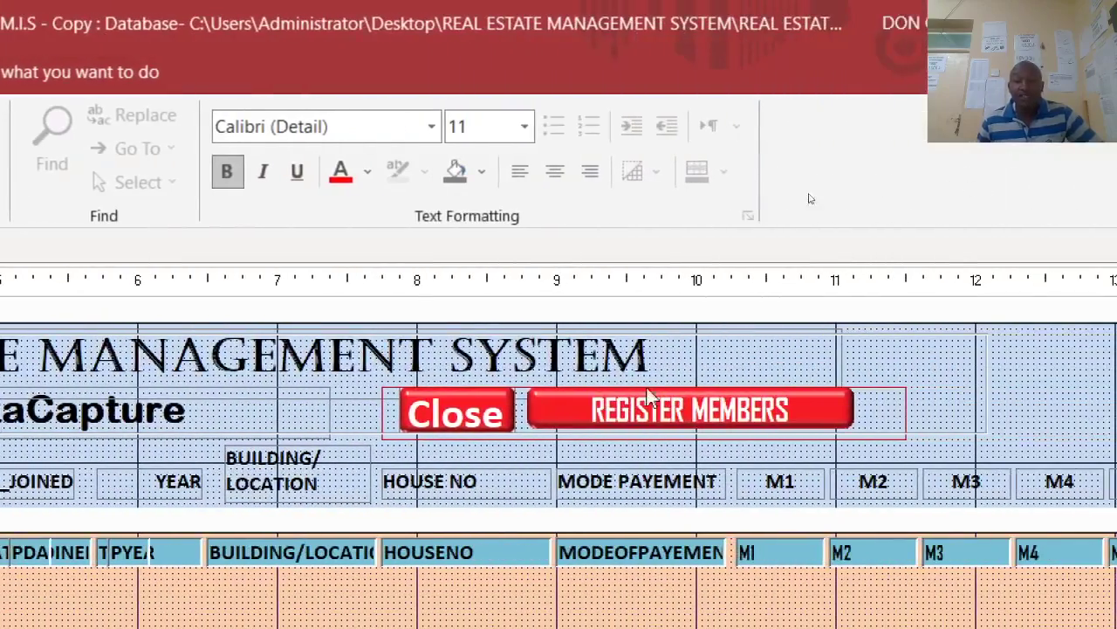
Step: Show the Close button's Event properties, where On Click runs an event procedure
left_click(495, 412)
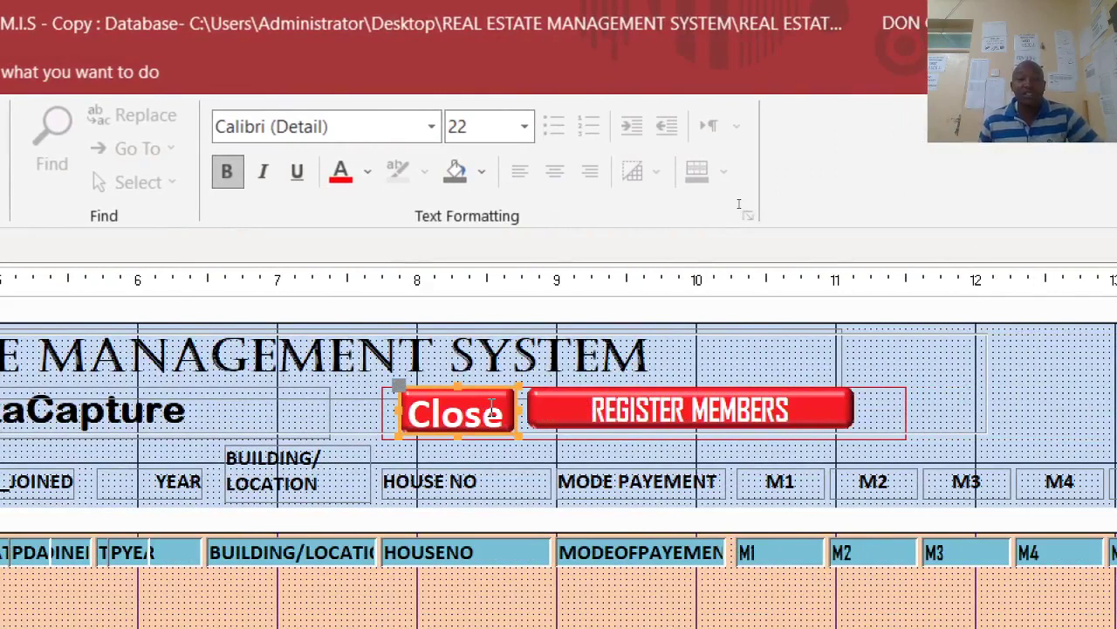
right_click(486, 410)
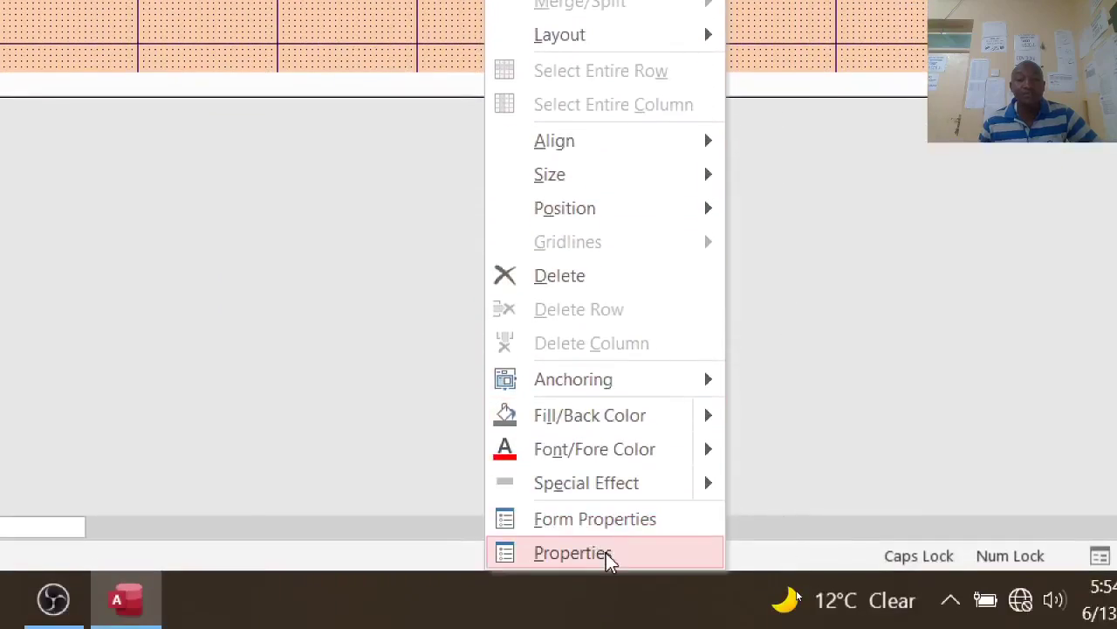
left_click(606, 553)
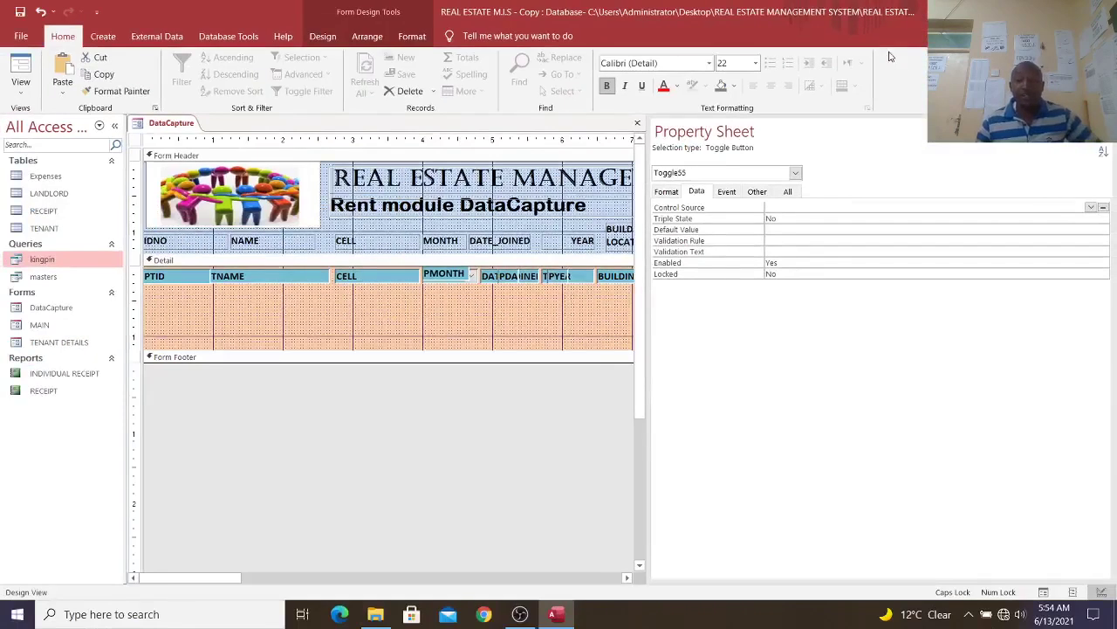
left_click(727, 192)
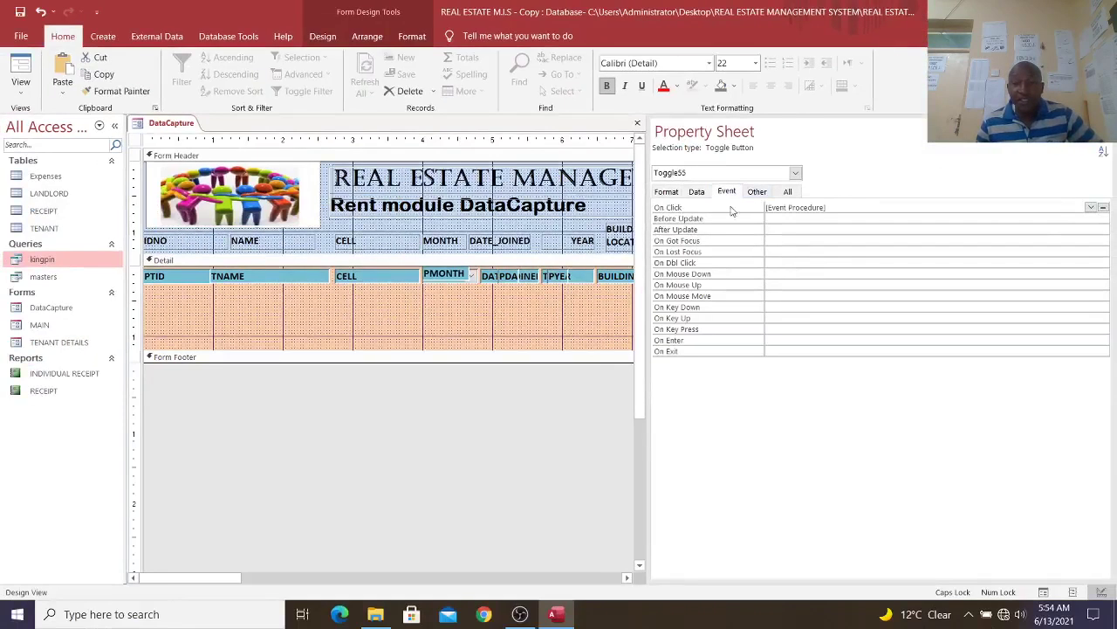
Step: Review Toggle55_Click's exit-confirmation code and its aexit variable in VBA, then return to Access
left_click(896, 208)
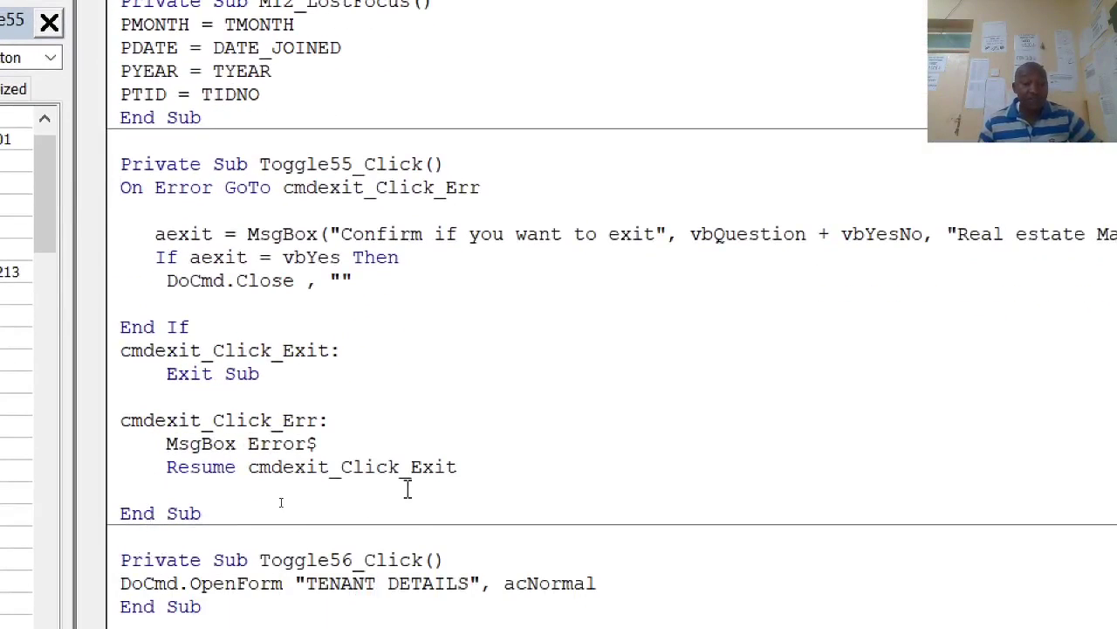
left_click_drag(463, 469, 119, 188)
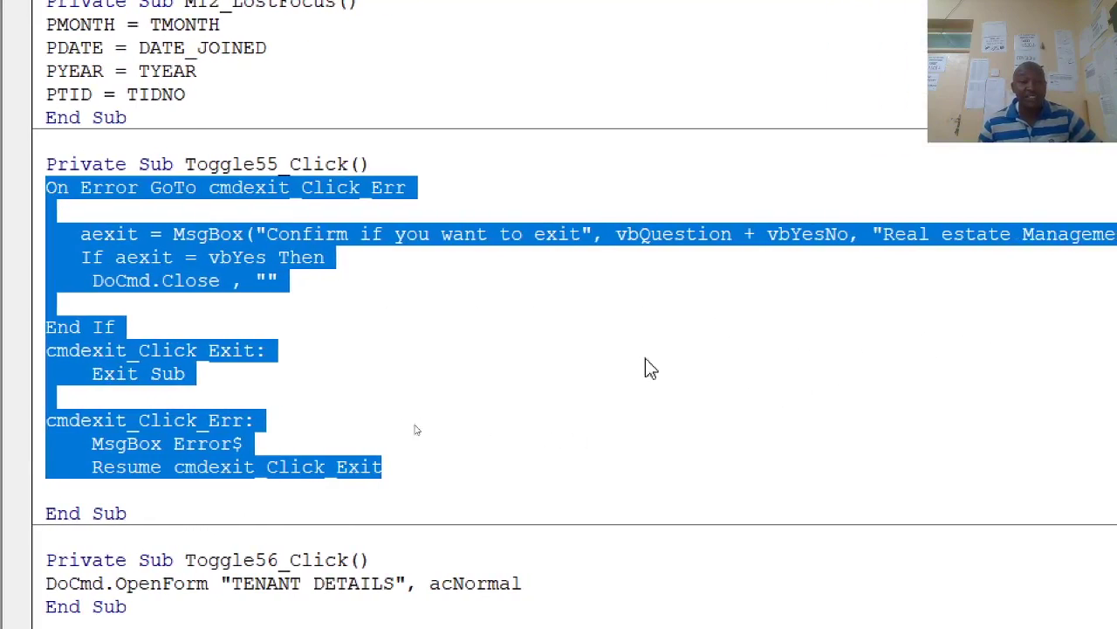
left_click(611, 318)
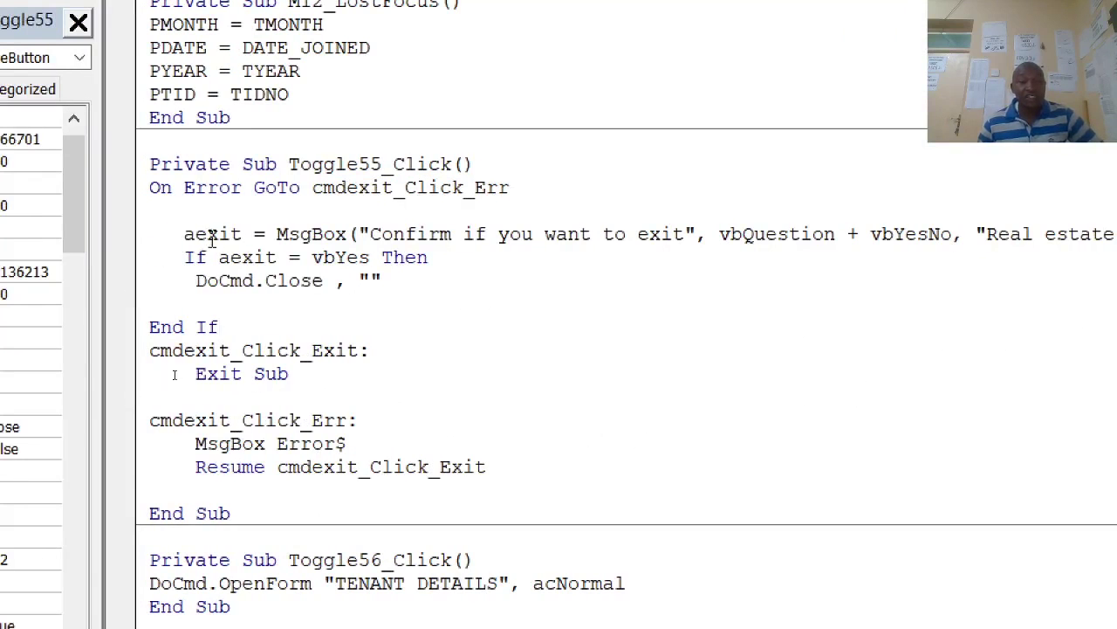
left_click_drag(244, 232, 183, 232)
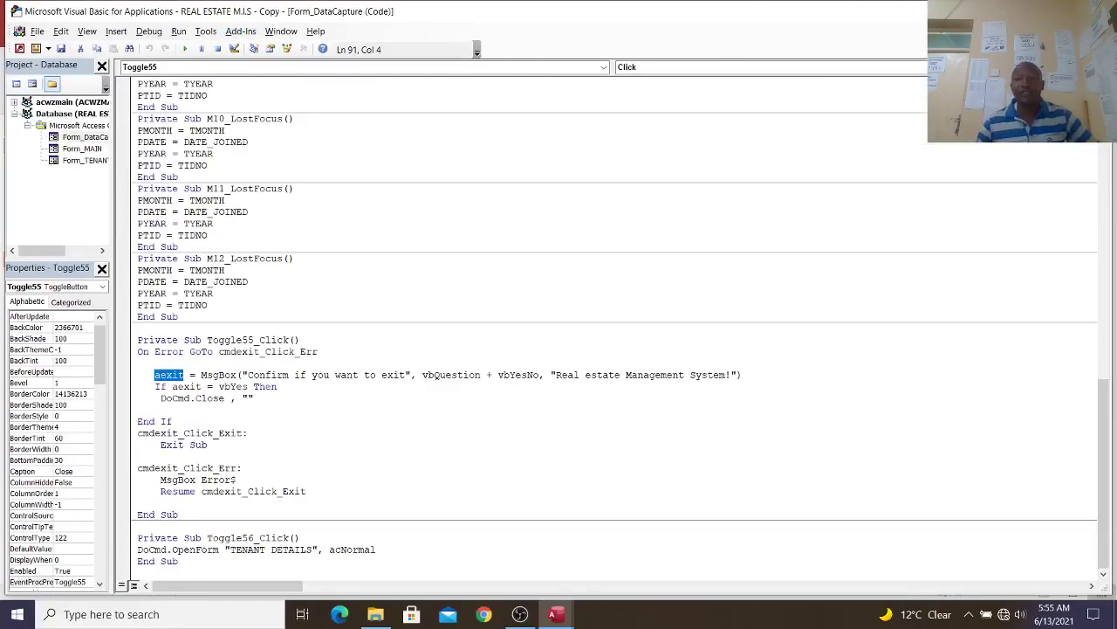
key("alt+F11")
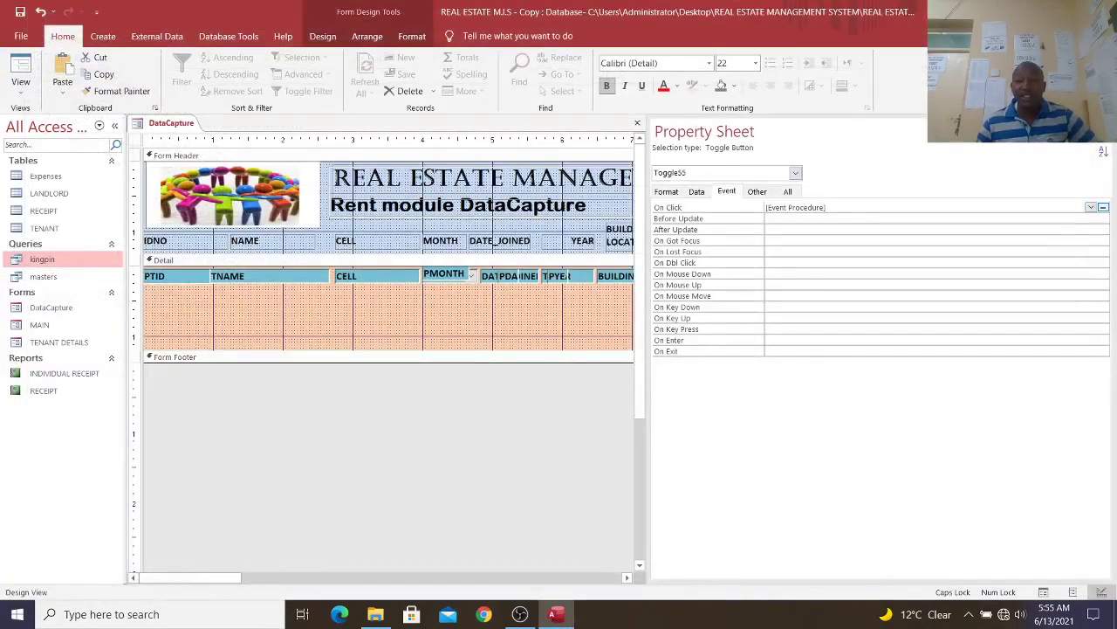
Step: Hide the property sheet and draw a trial command button in the Detail section
key("F4")
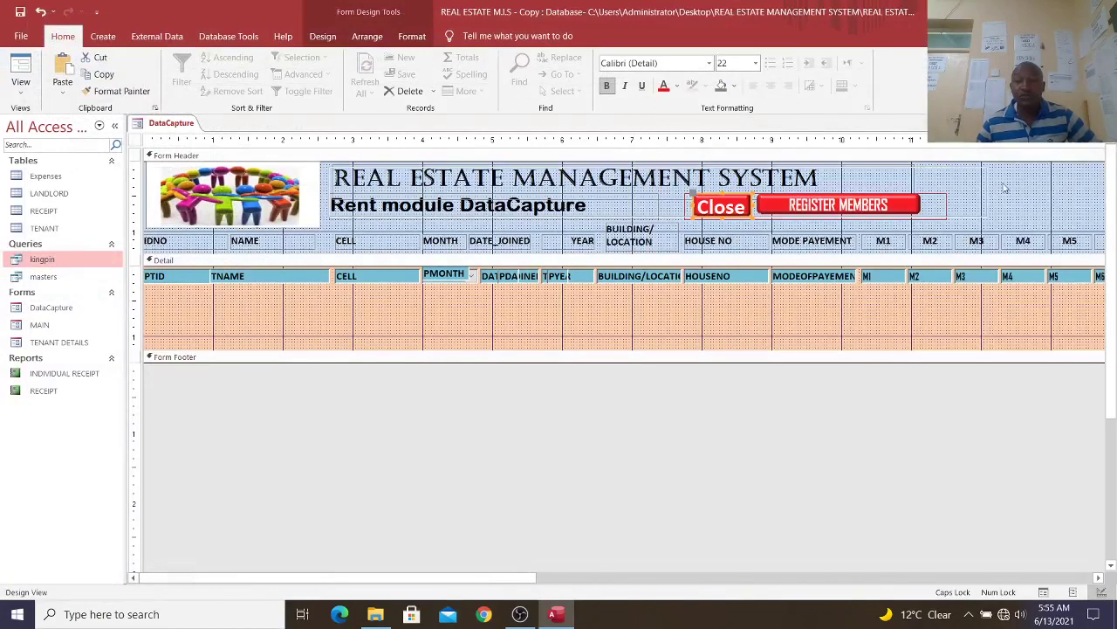
left_click(895, 209)
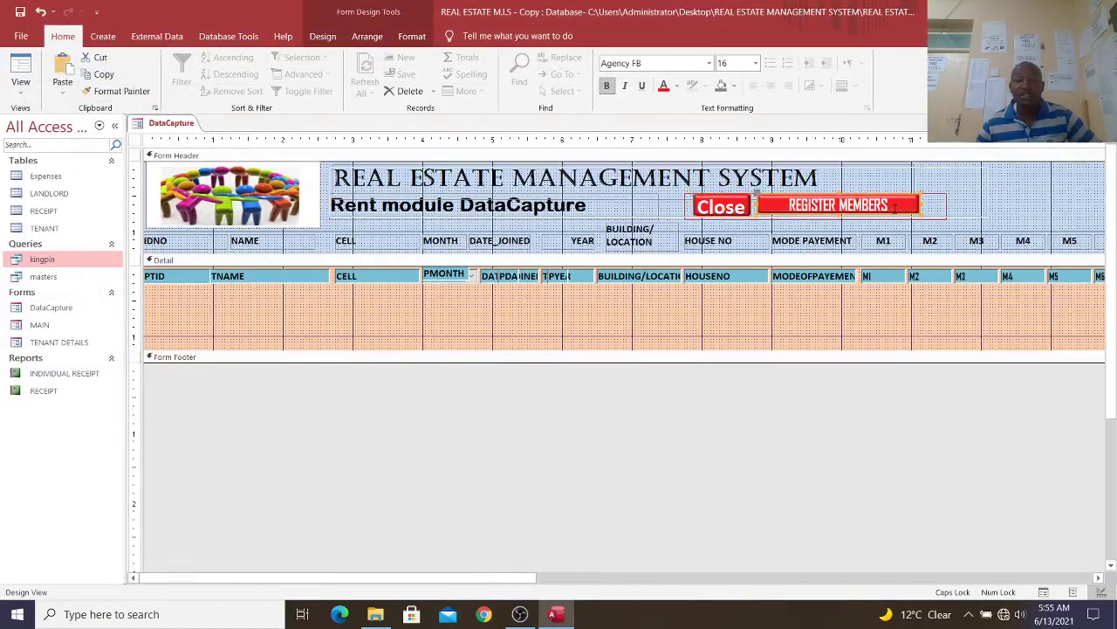
left_click(322, 36)
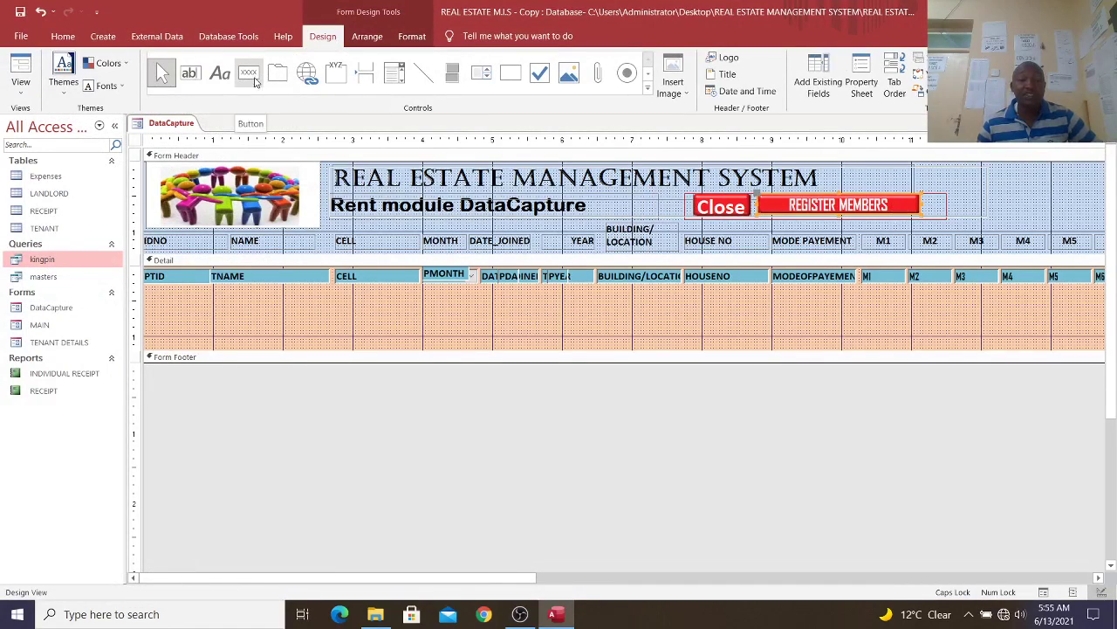
left_click(248, 74)
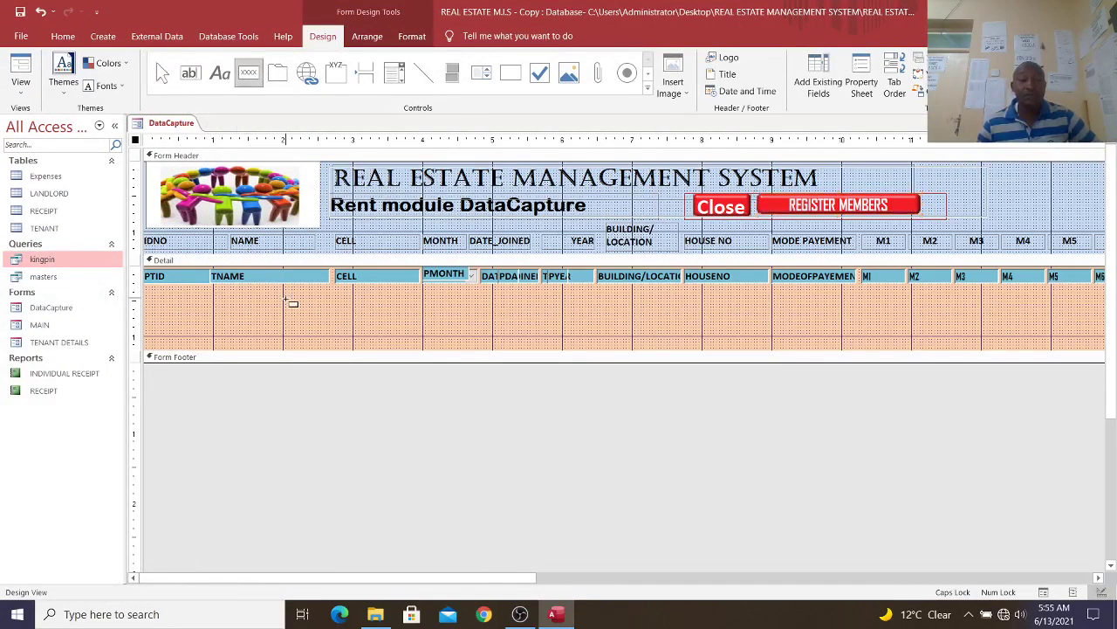
left_click_drag(284, 297, 383, 324)
Step: Cancel the wizard's Form Operations › Open Form setup, delete Command59, and select REGISTER MEMBERS
left_click(524, 246)
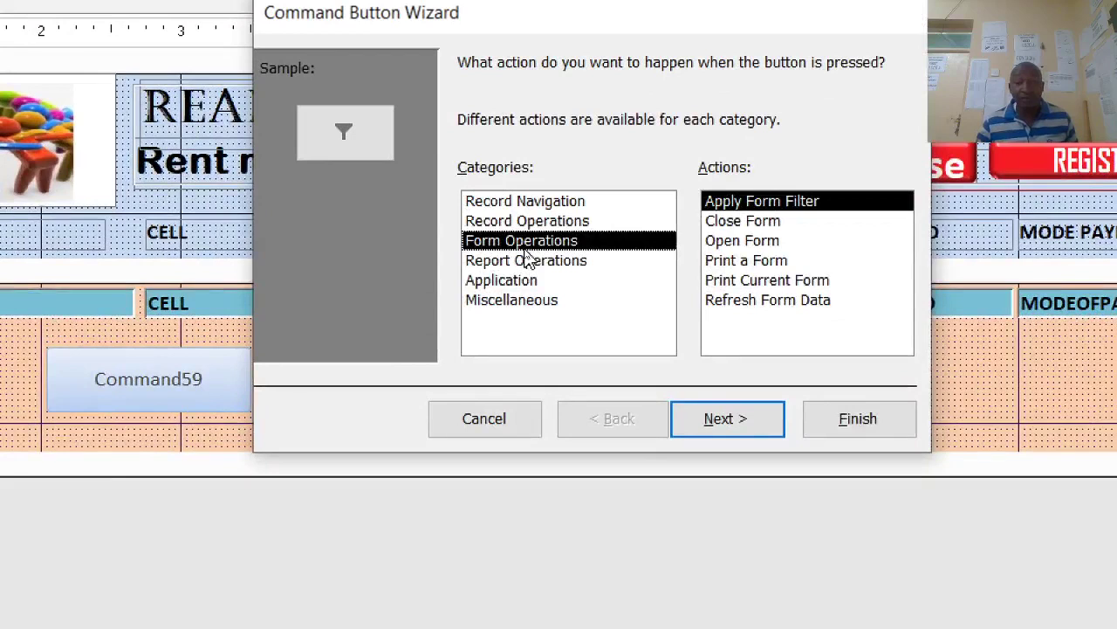
left_click(753, 242)
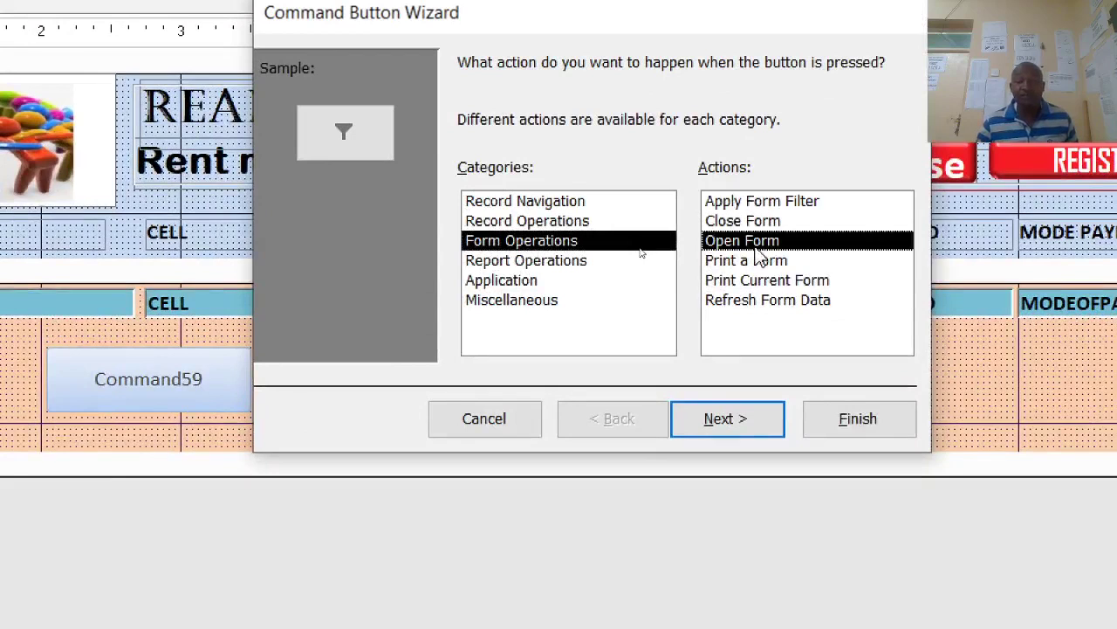
left_click(761, 426)
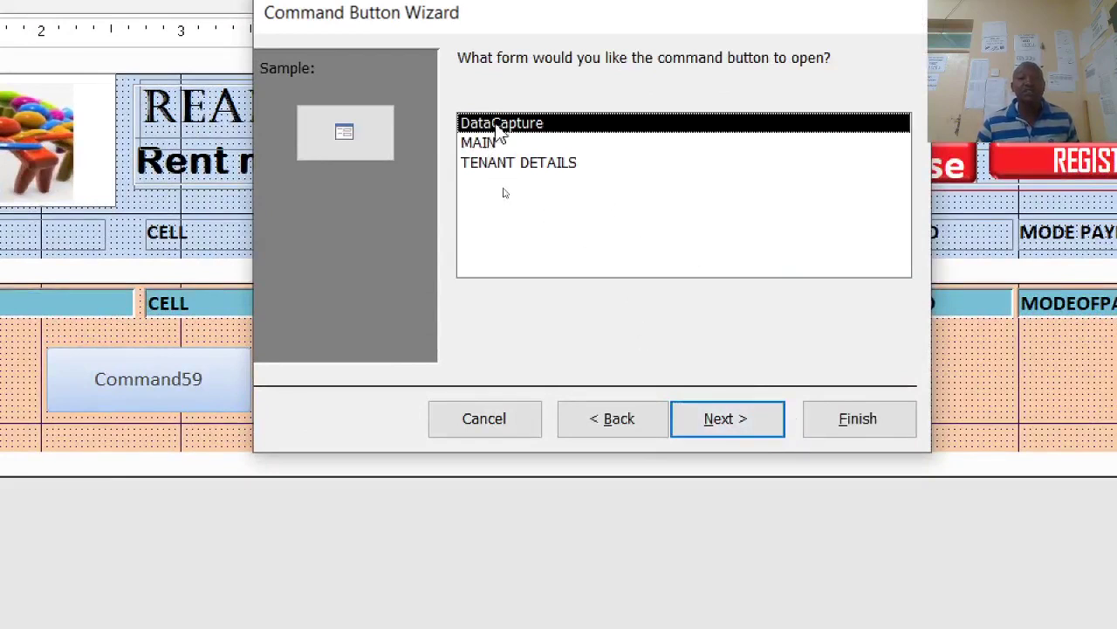
left_click(502, 425)
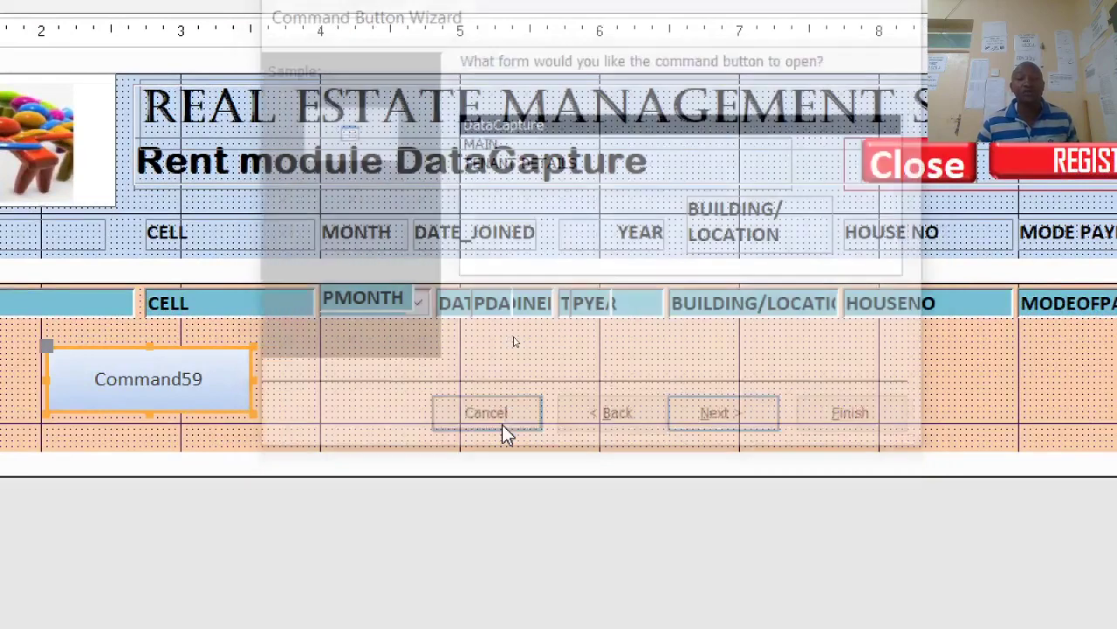
key("Delete")
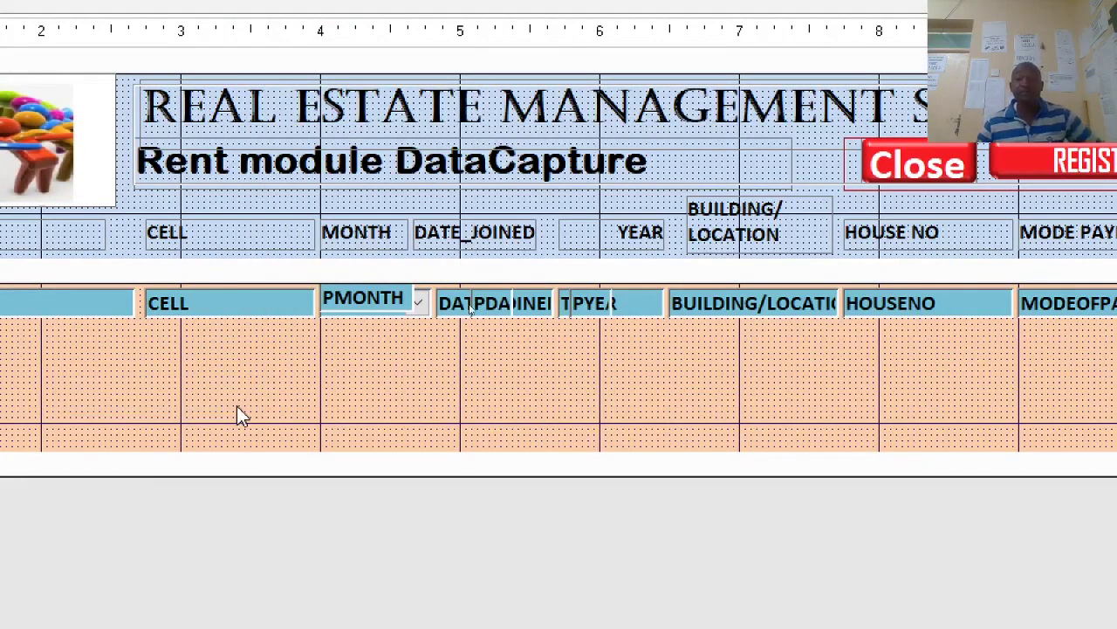
left_click(825, 151)
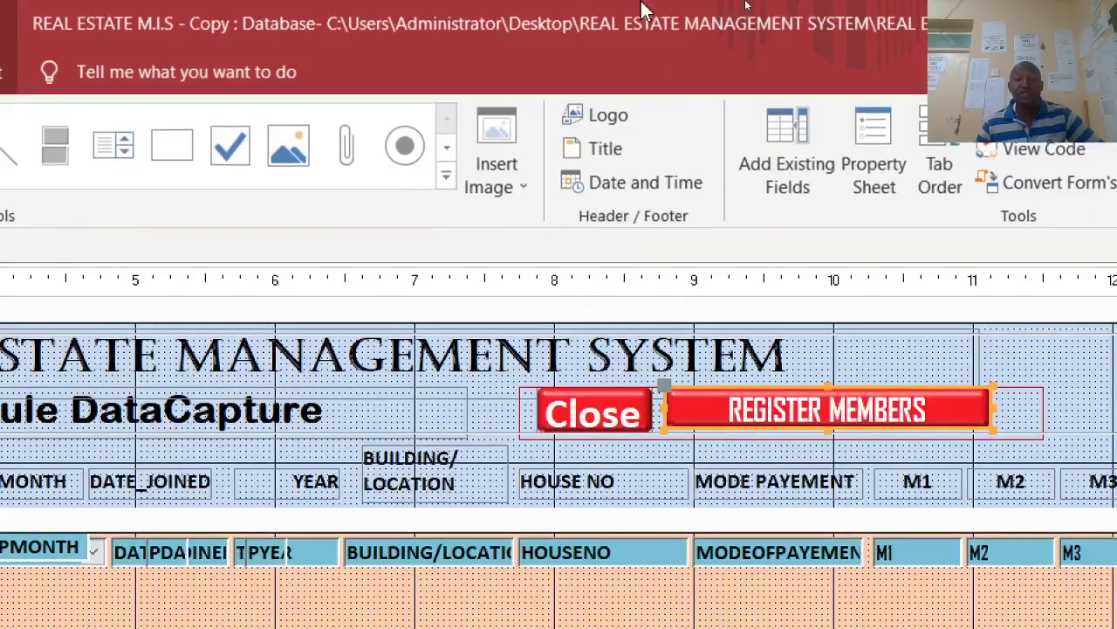
Step: Inspect REGISTER MEMBERS' Toggle56_Click code running DoCmd.OpenForm "TENANT DETAILS", acNormal in VBA
left_click(873, 170)
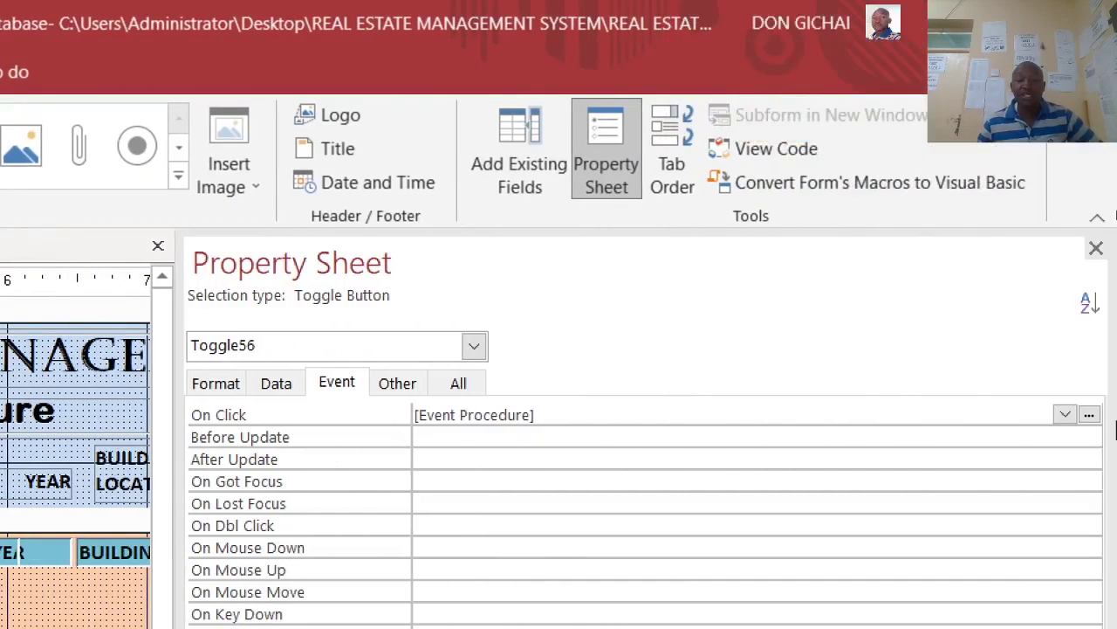
left_click(1092, 417)
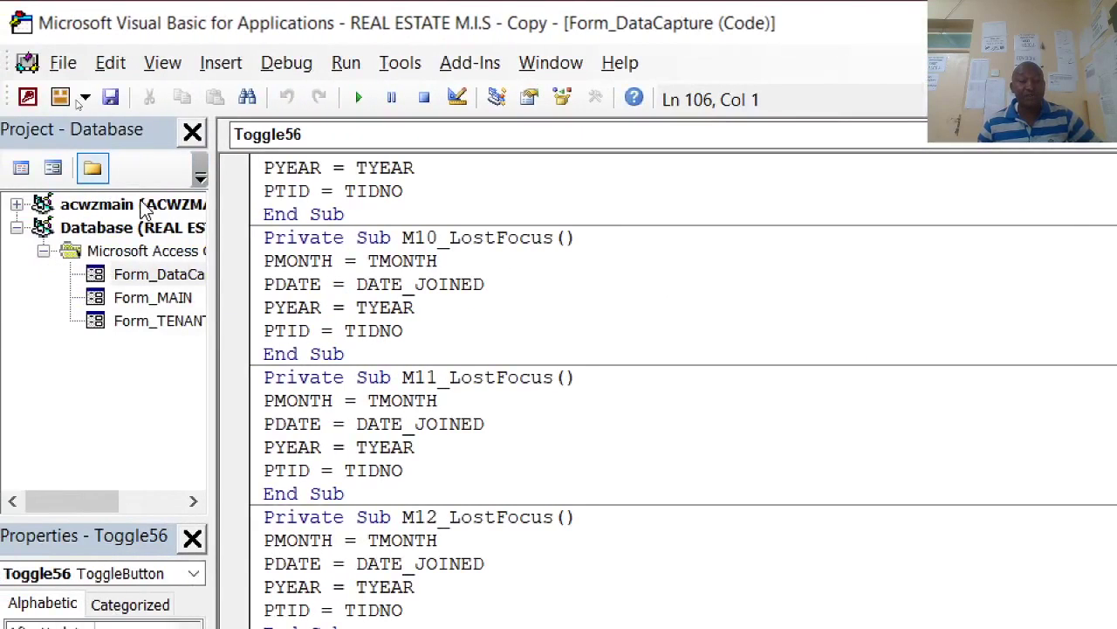
scroll(393, 310, "up", 20)
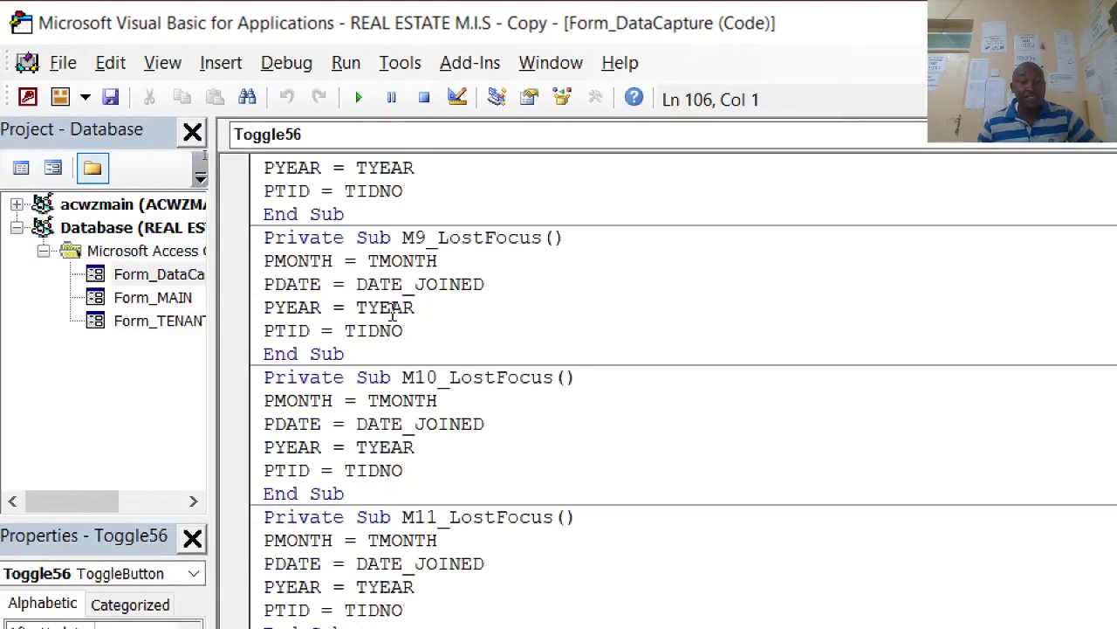
scroll(400, 307, "up", 1)
scroll(400, 307, "down", 20)
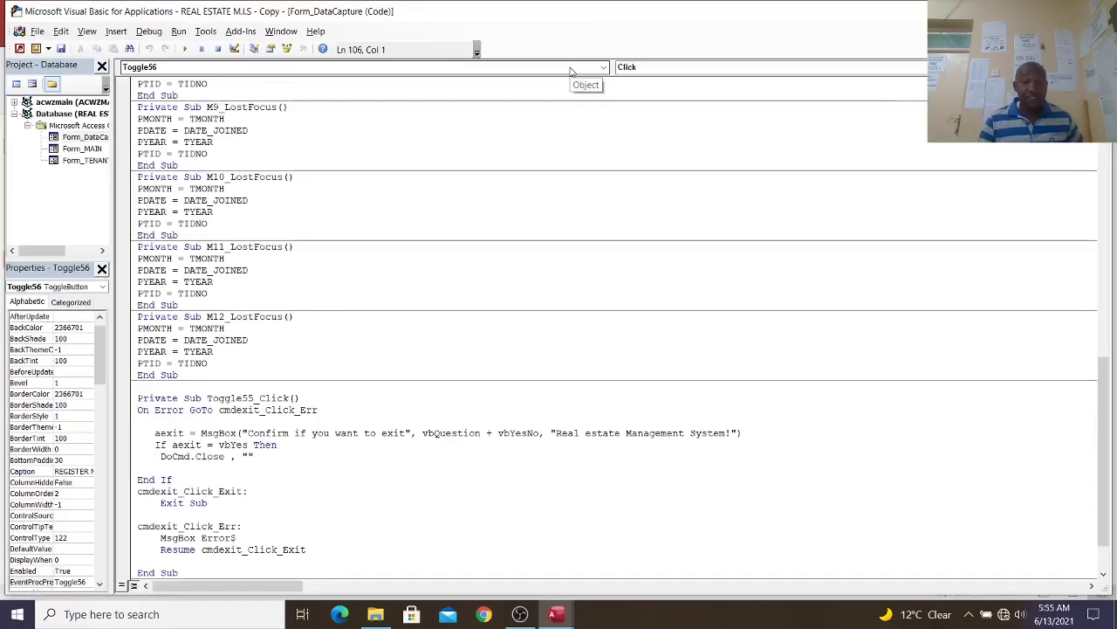
scroll(407, 317, "down", 2)
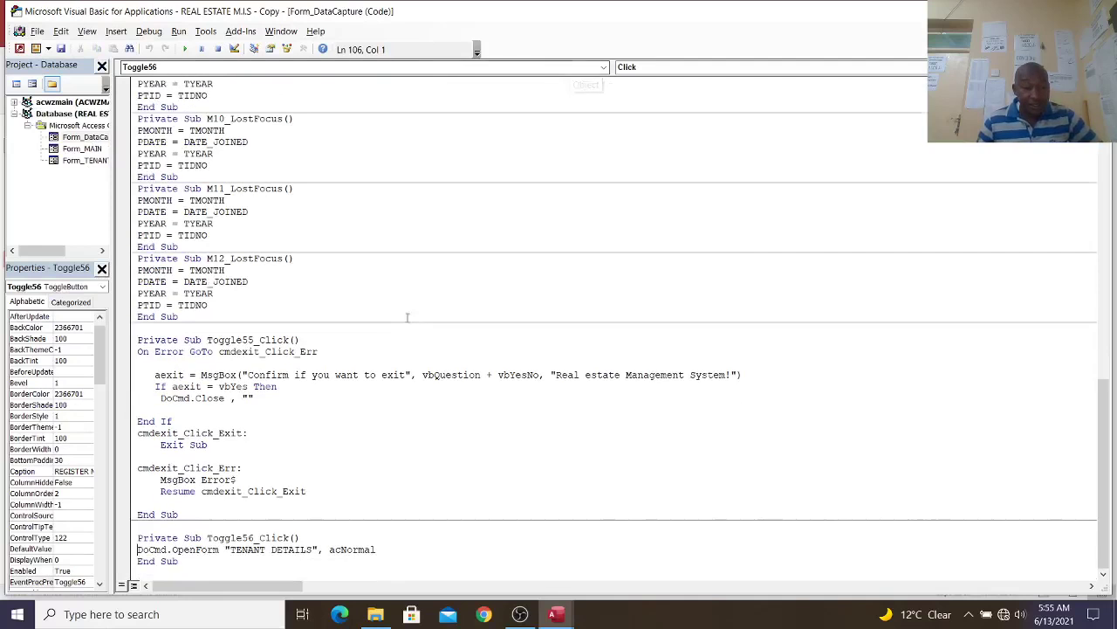
left_click_drag(374, 549, 215, 543)
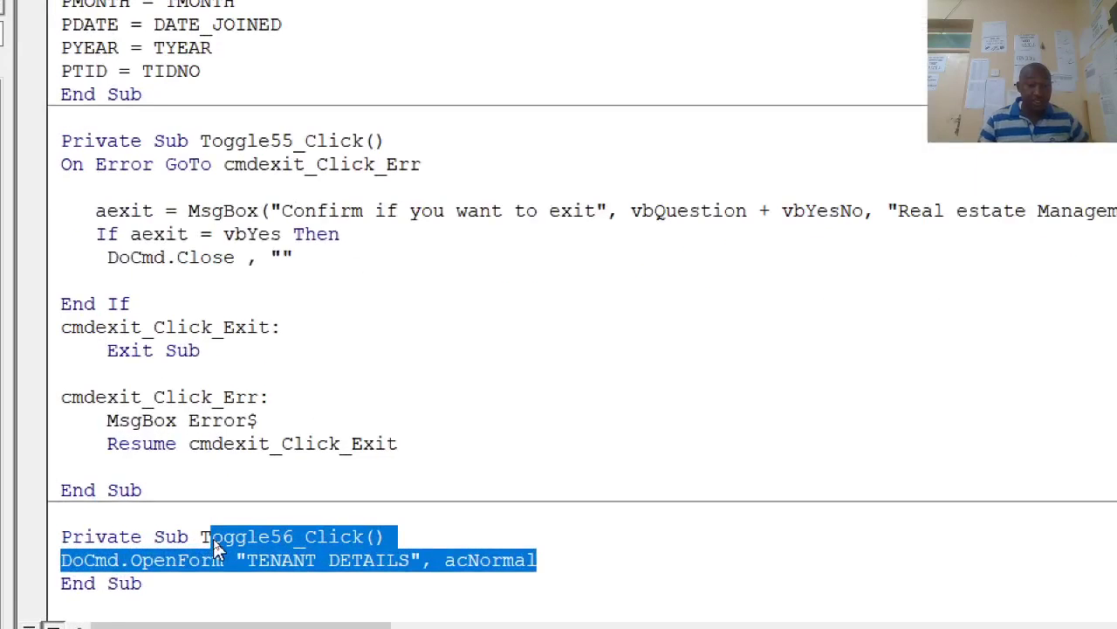
left_click(192, 561)
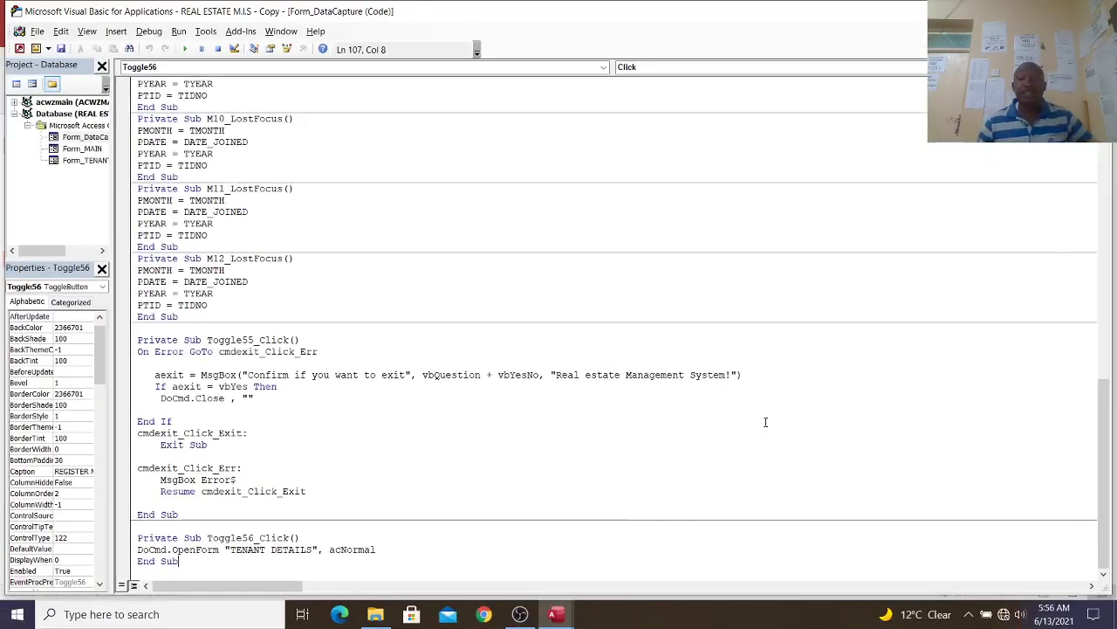
Step: Return to DataCapture's design, hide the property sheet and view the row's right end
key("alt+F11")
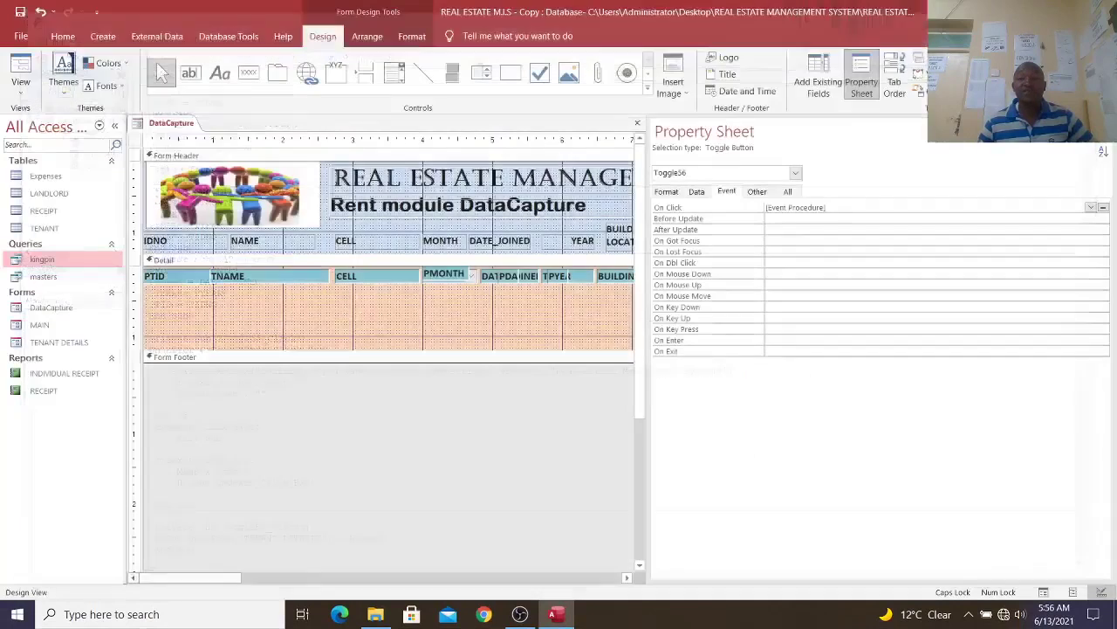
key("F4")
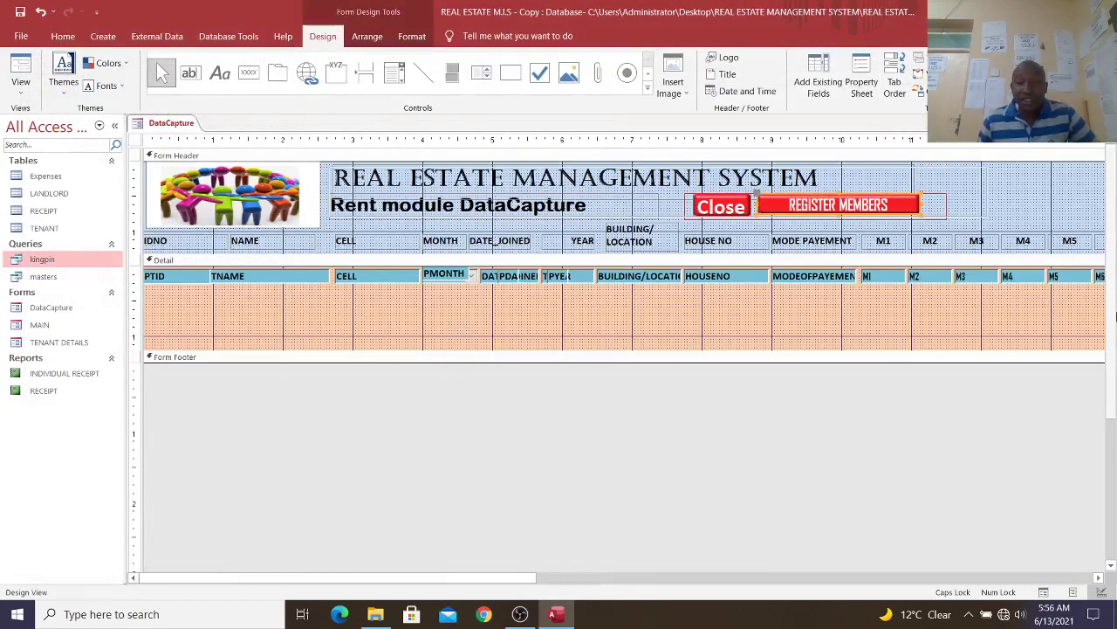
left_click_drag(503, 577, 821, 577)
Step: Select fields M1 through M12 in the Field List, then close the list
left_click(818, 83)
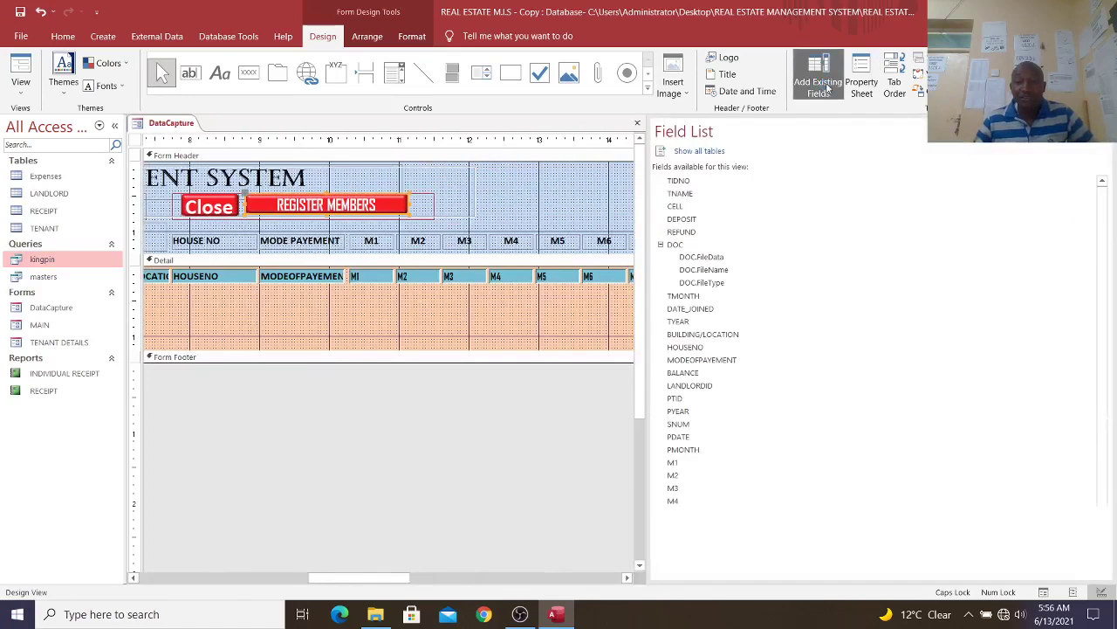
scroll(698, 419, "down", 3)
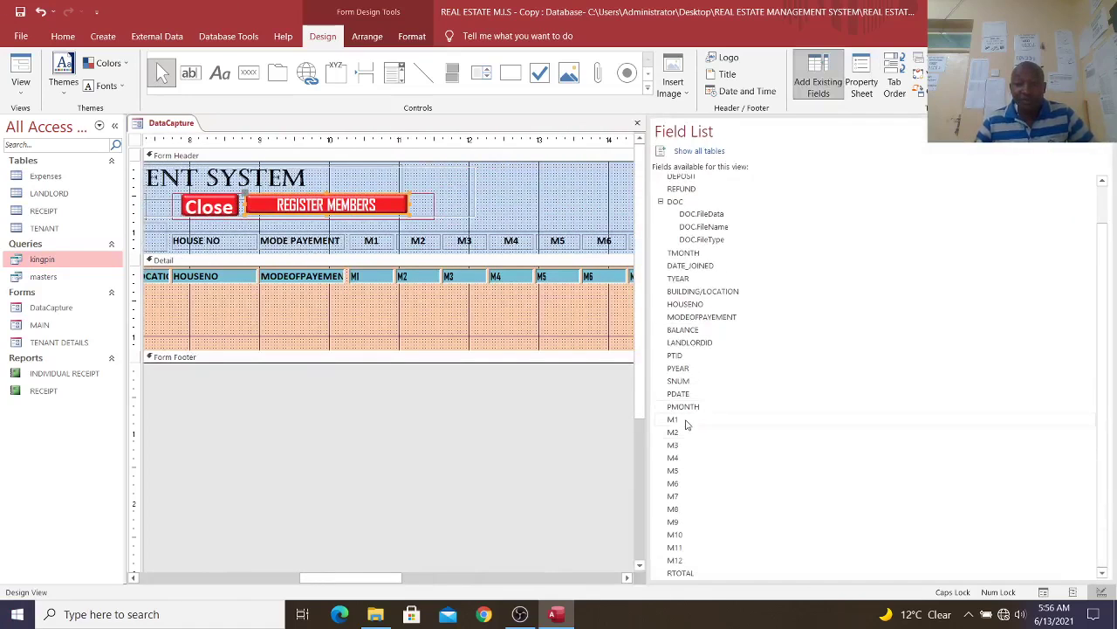
left_click(686, 421)
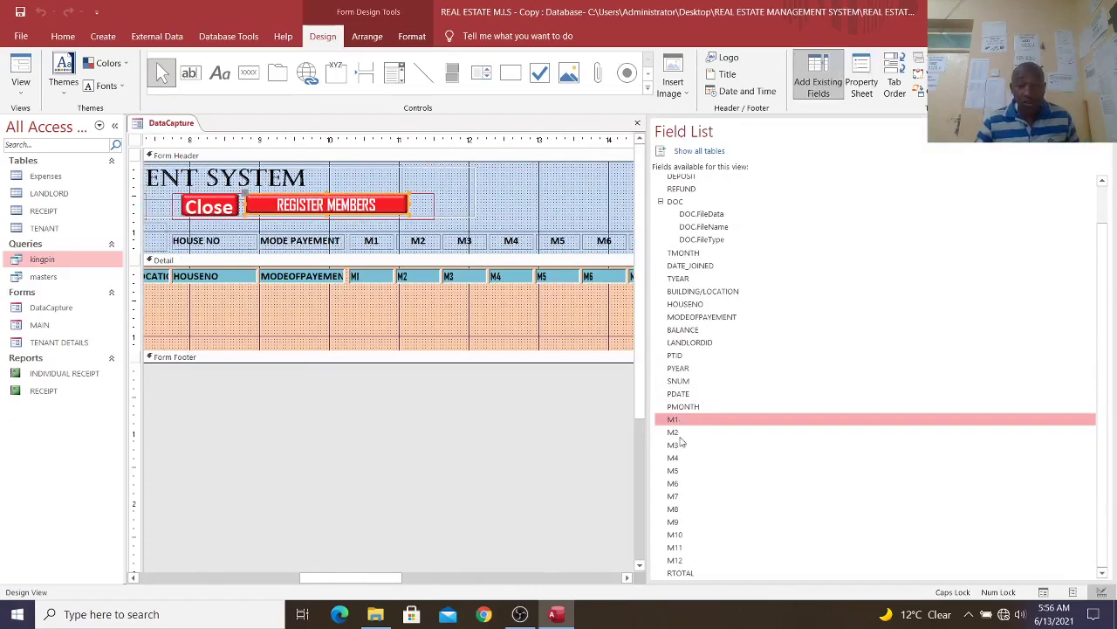
left_click(678, 560, "shift")
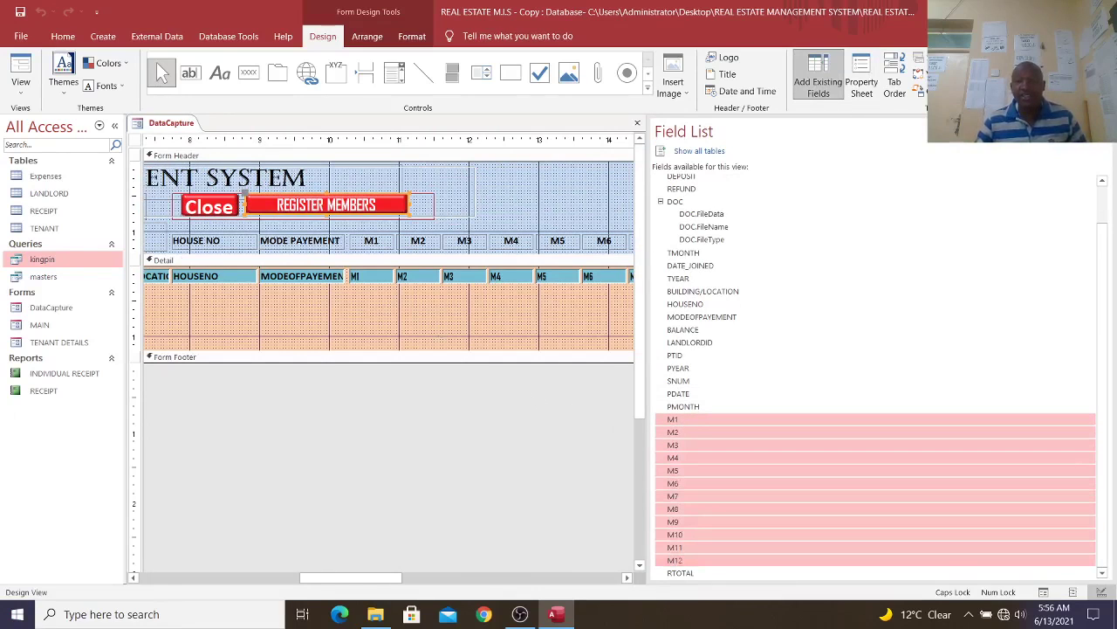
key("alt+F8")
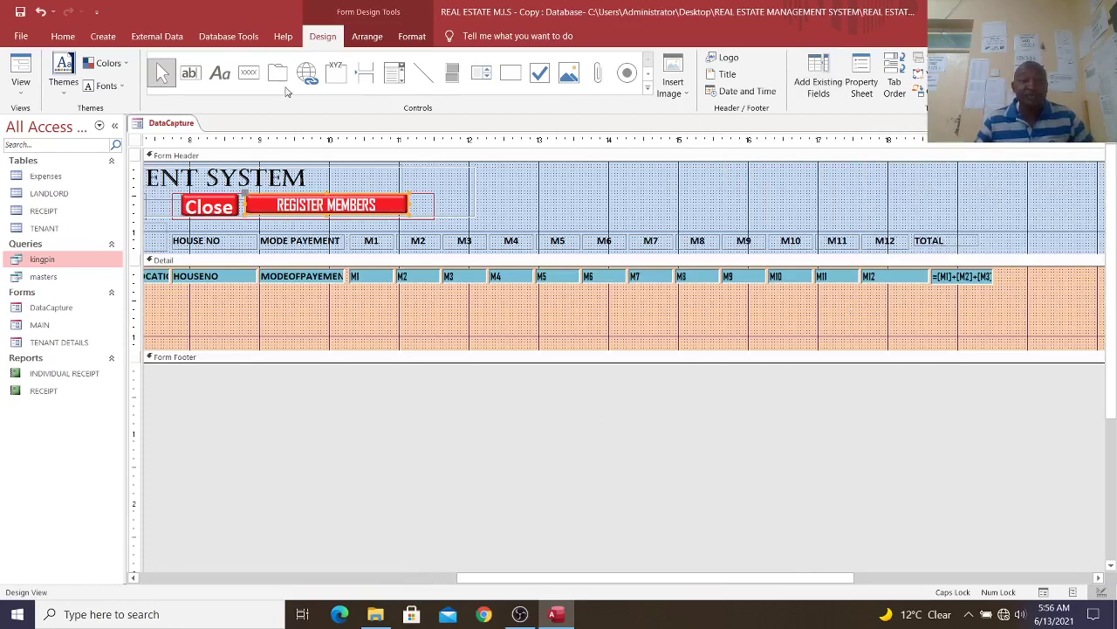
left_click(103, 36)
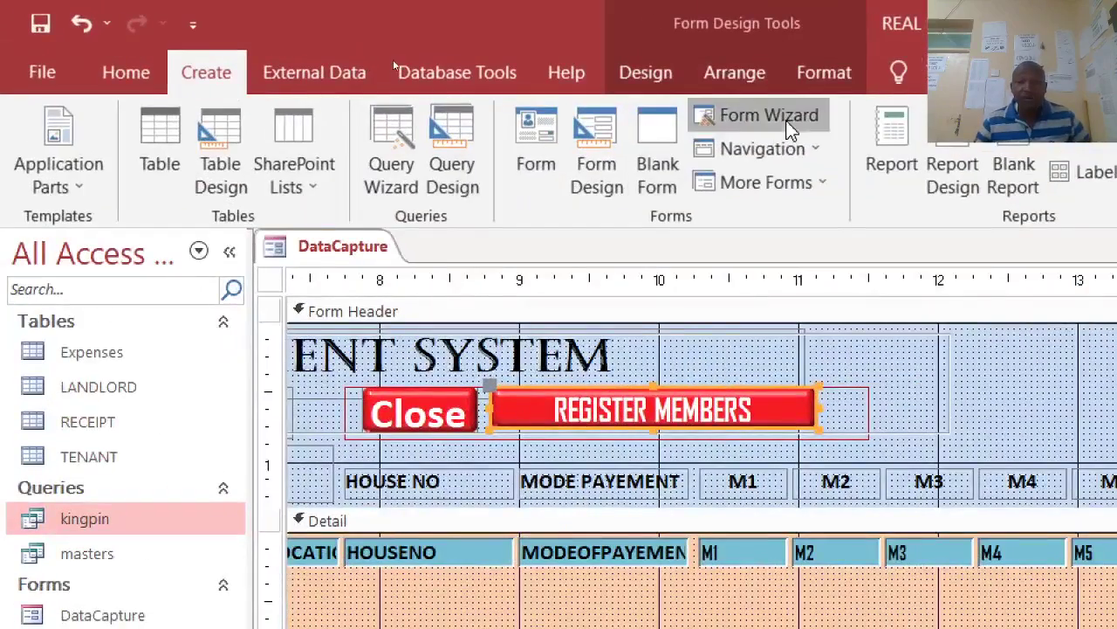
Step: Cancel a tabular Form Wizard on kingpin, then drag the Form Footer up to the Detail's field row
left_click(793, 117)
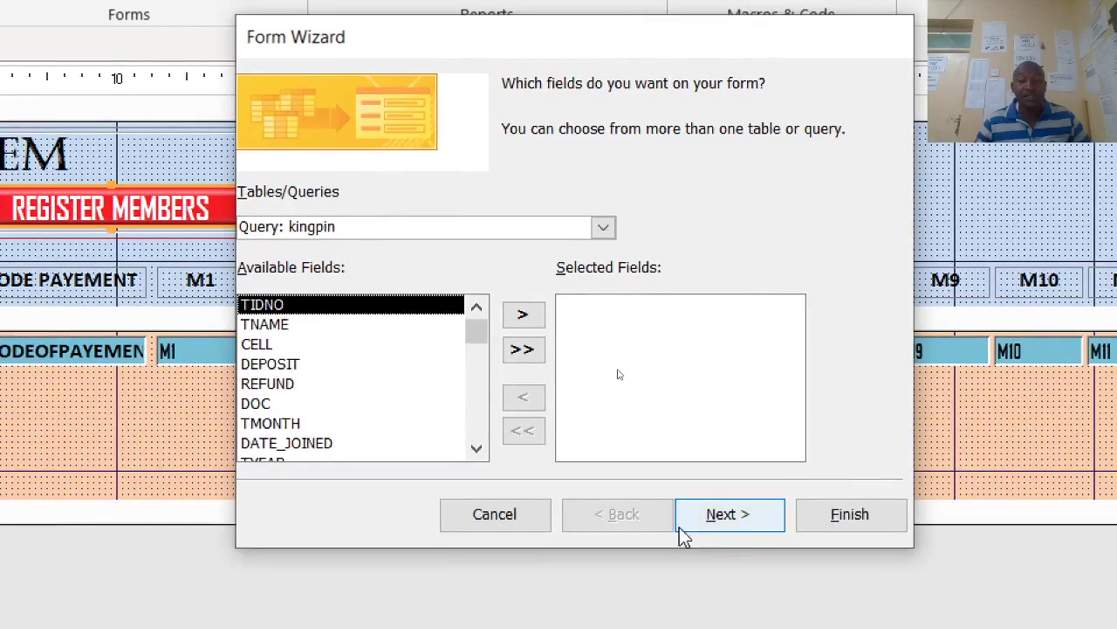
left_click(524, 351)
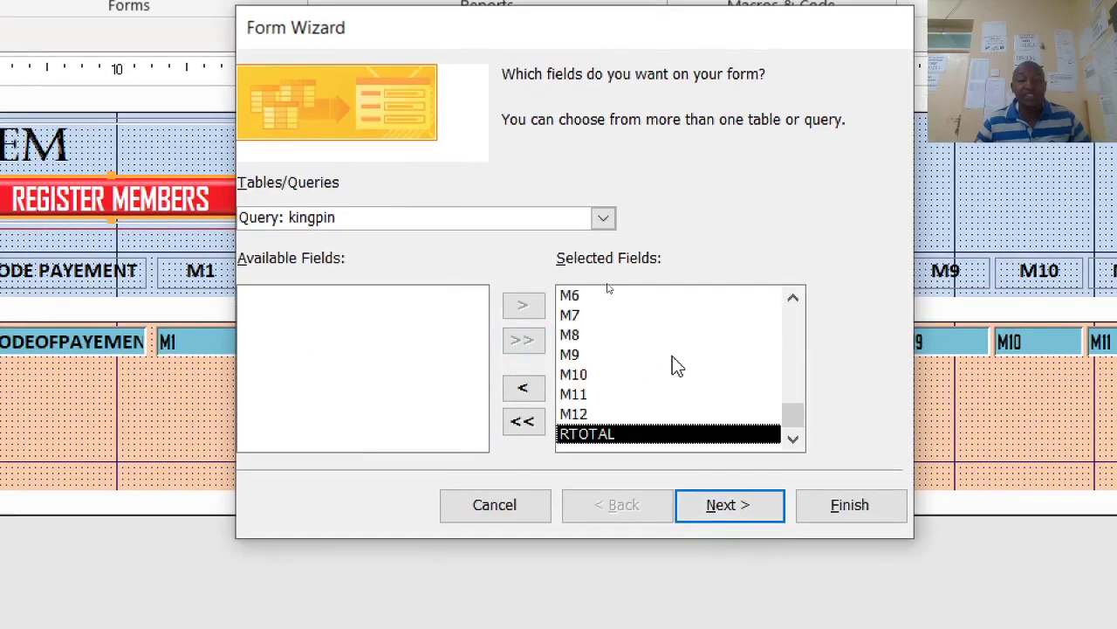
left_click(714, 502)
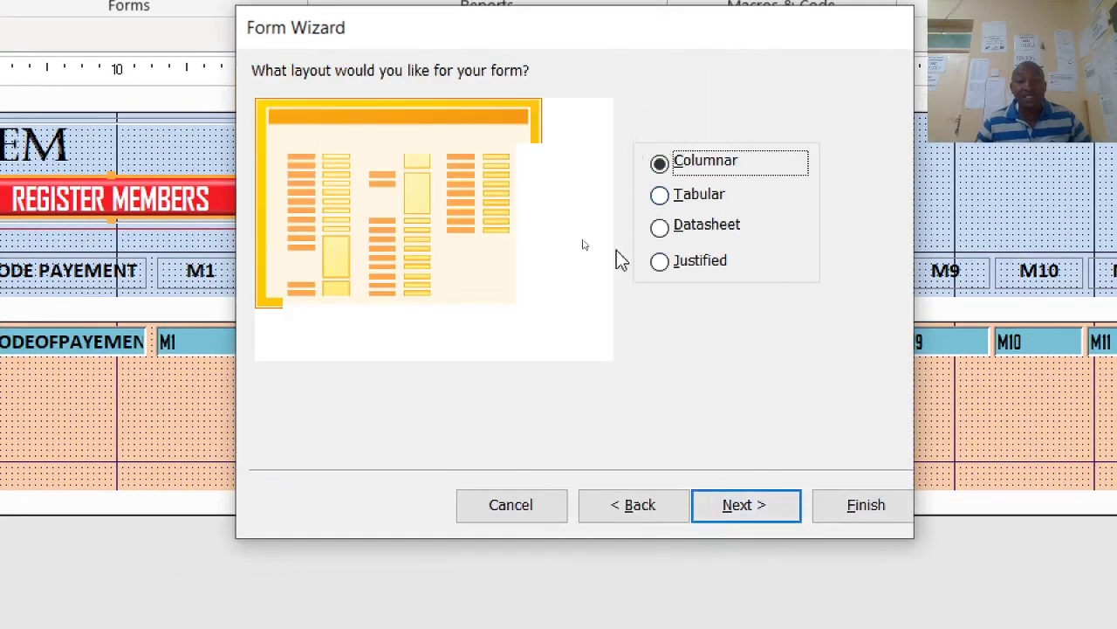
left_click(689, 197)
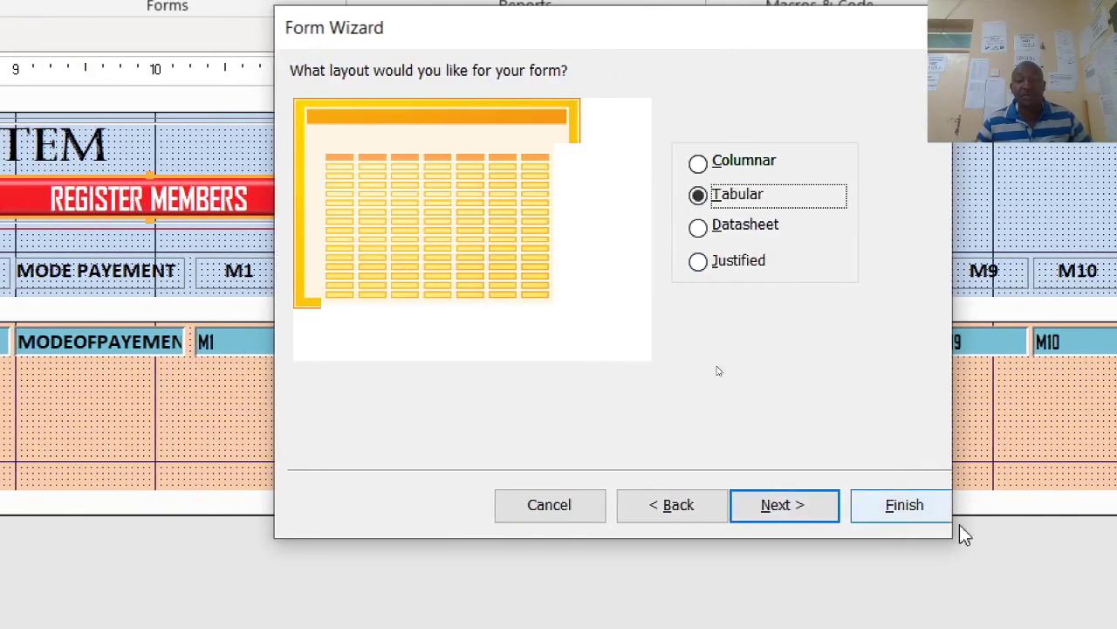
left_click(559, 511)
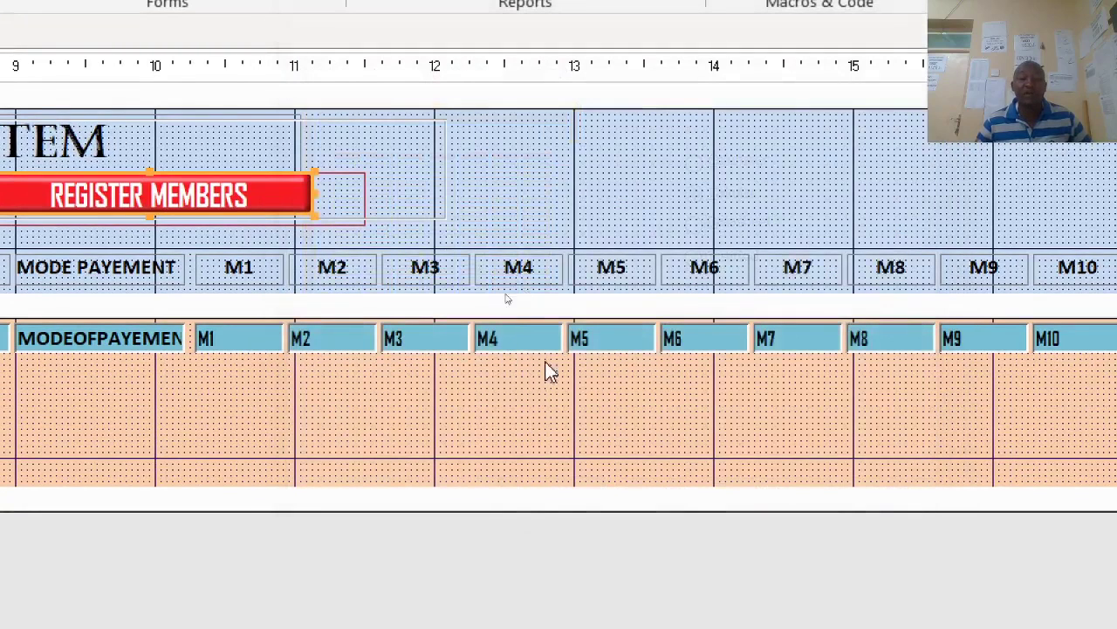
left_click_drag(451, 487, 485, 355)
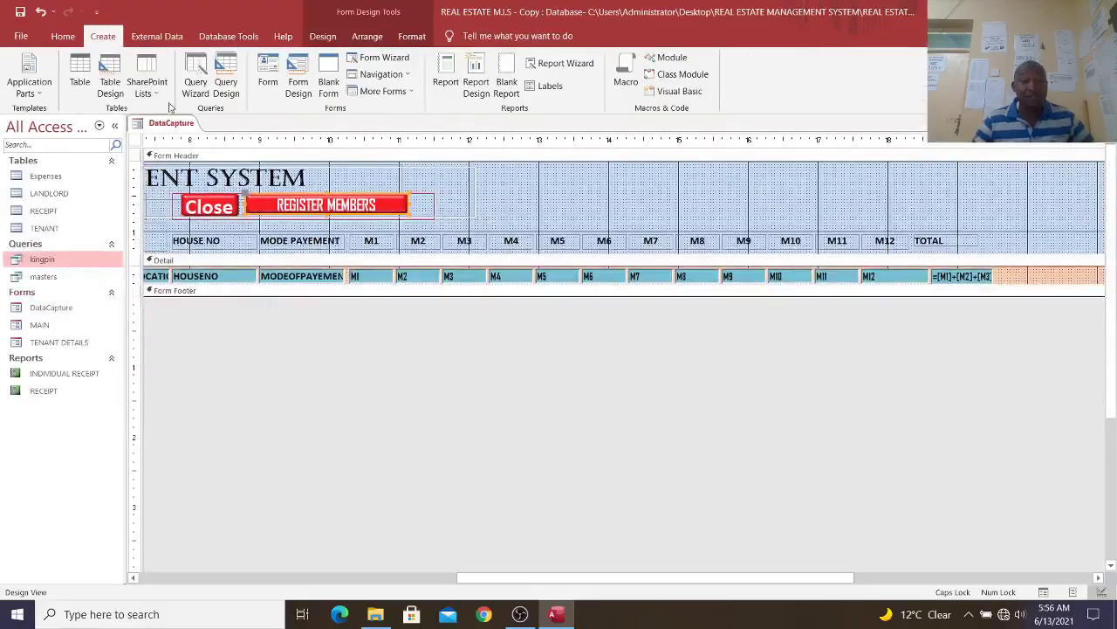
Step: Close the DataCapture design without saving changes
right_click(160, 129)
right_click(159, 129)
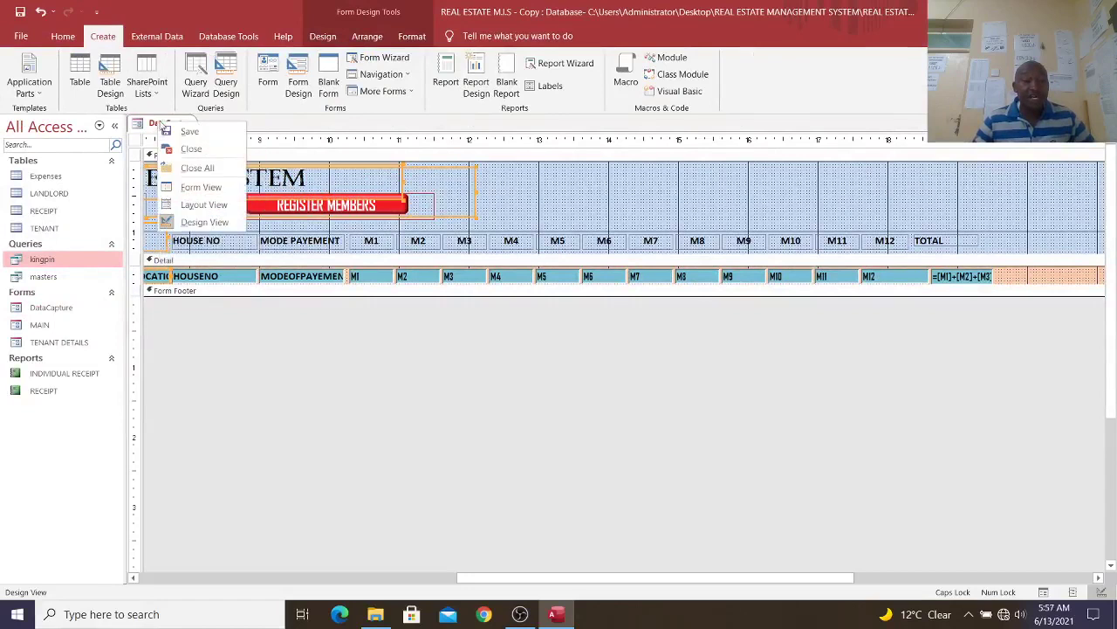
left_click(189, 147)
left_click(559, 349)
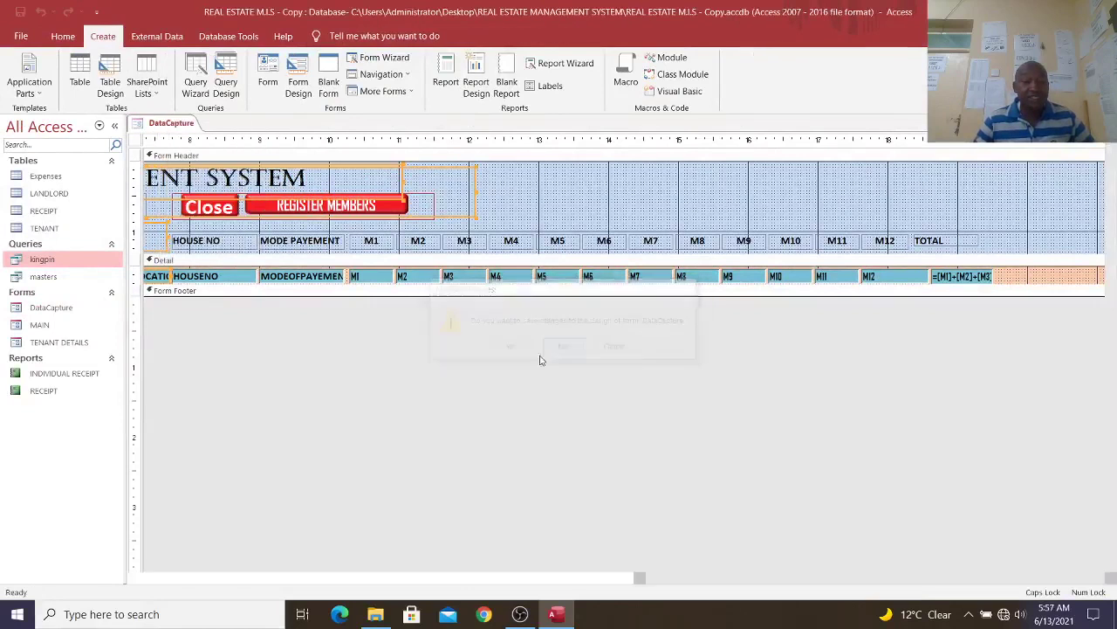
Step: Open the TENANT DETAILS form and switch it to Design view
left_click(66, 346)
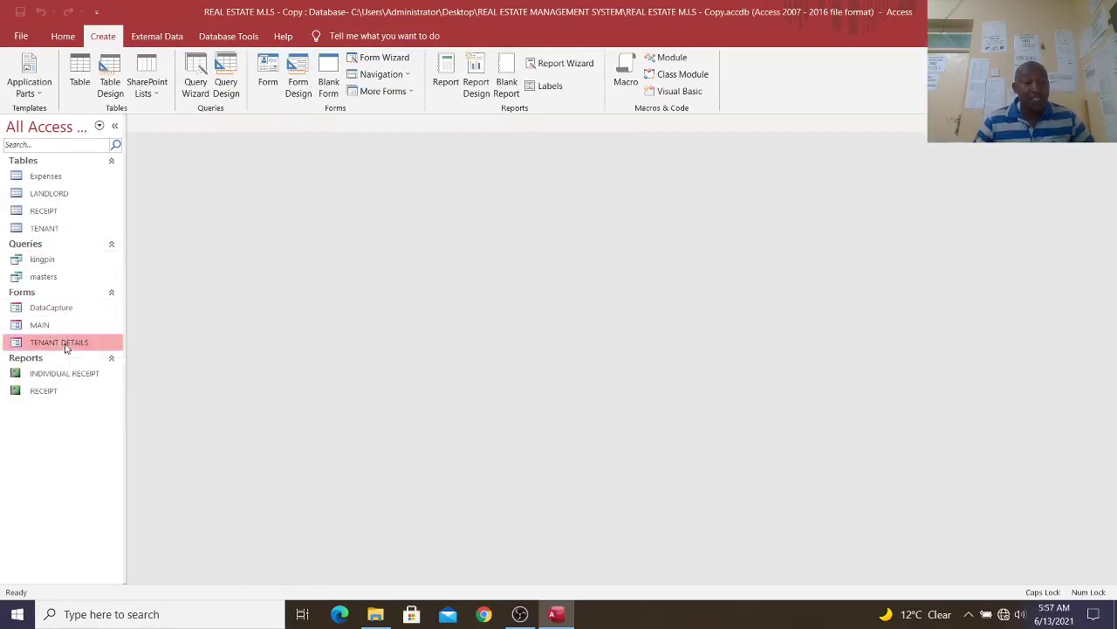
double_click(65, 346)
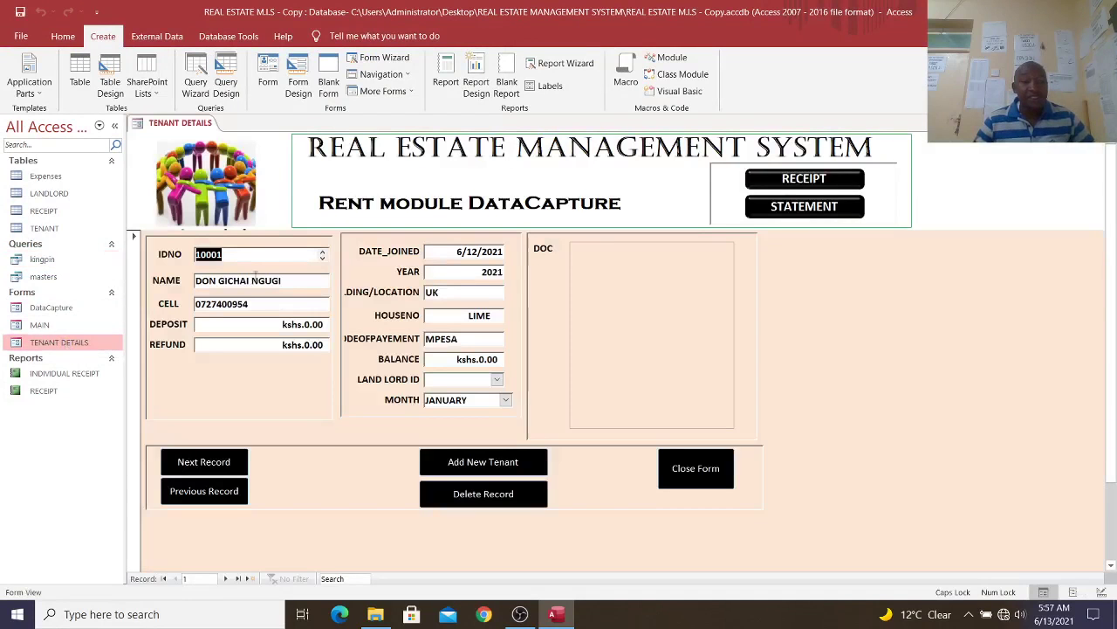
right_click(807, 258)
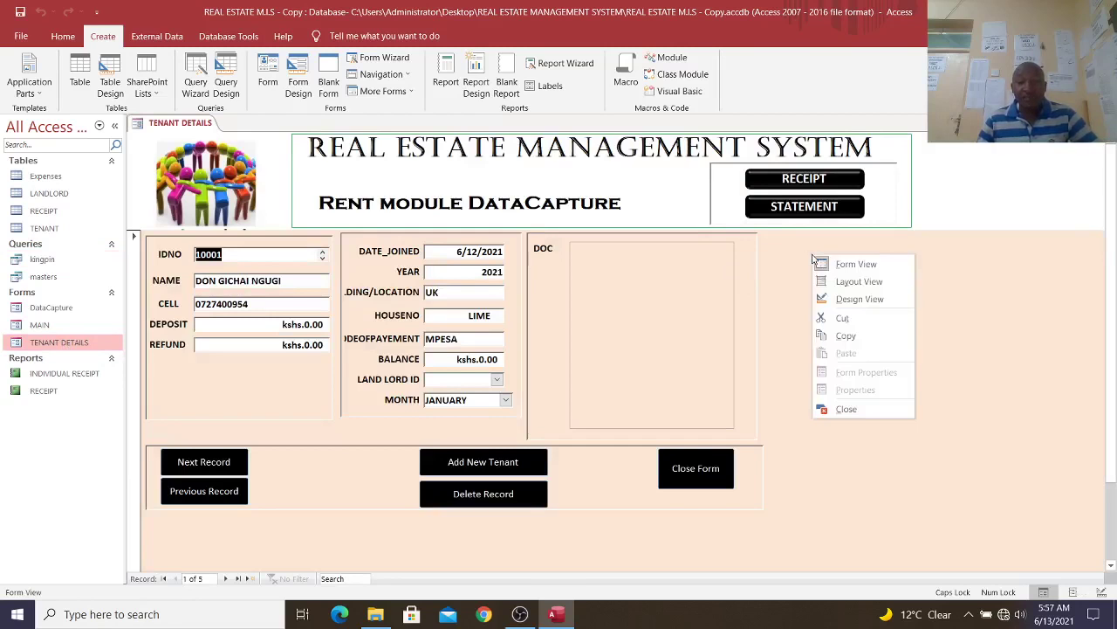
left_click(855, 302)
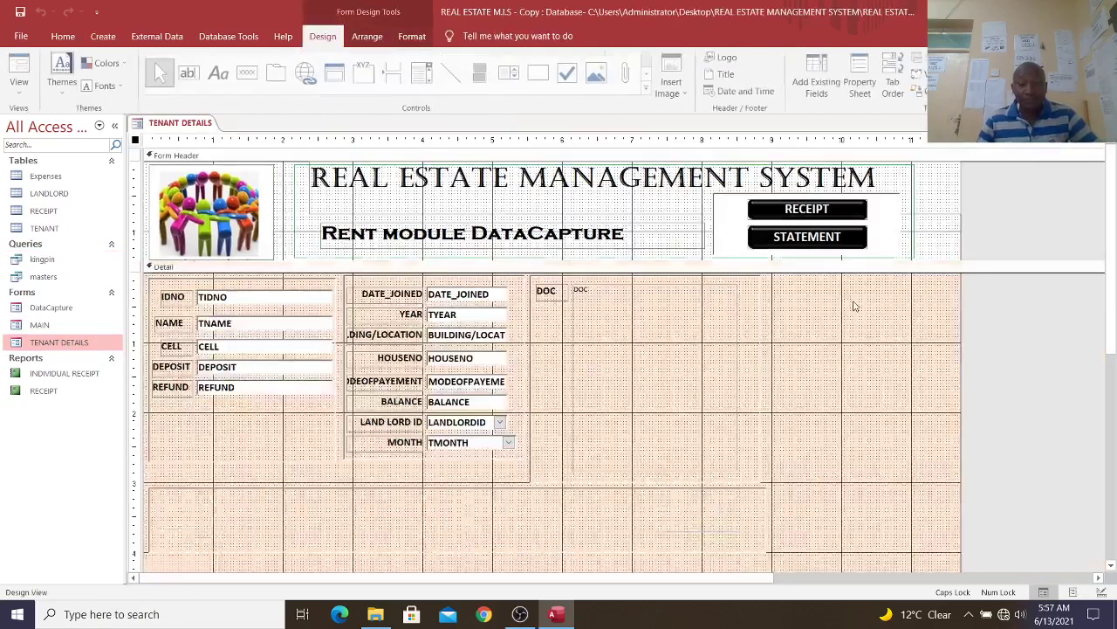
Step: Show all properties of the DOC rectangle Box43, selecting its Sunken special effect
left_click(759, 299)
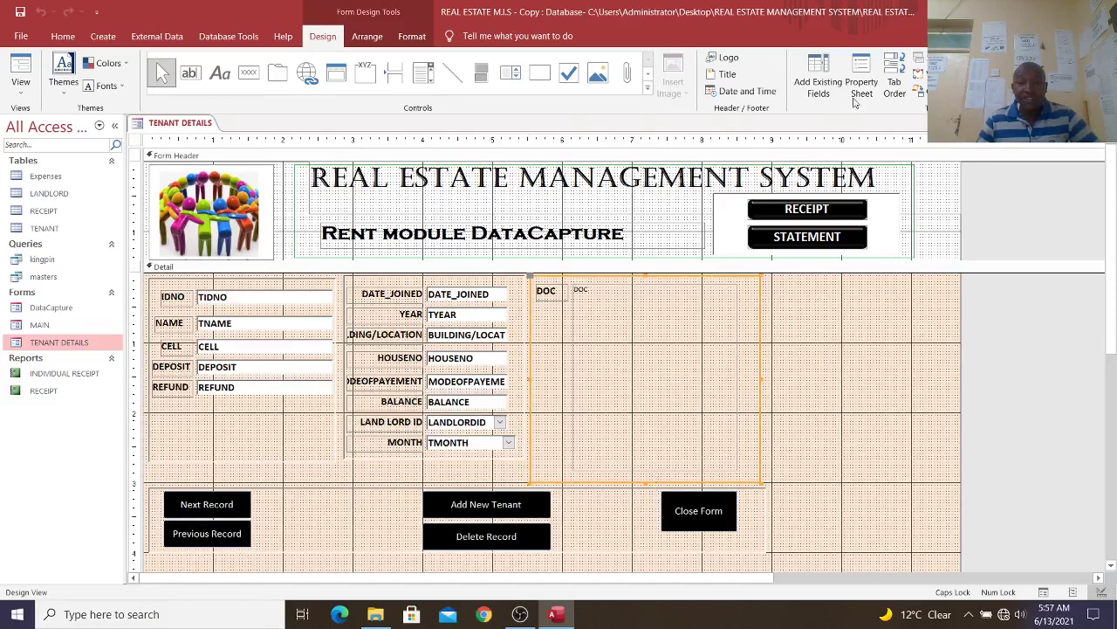
left_click(861, 88)
left_click(786, 192)
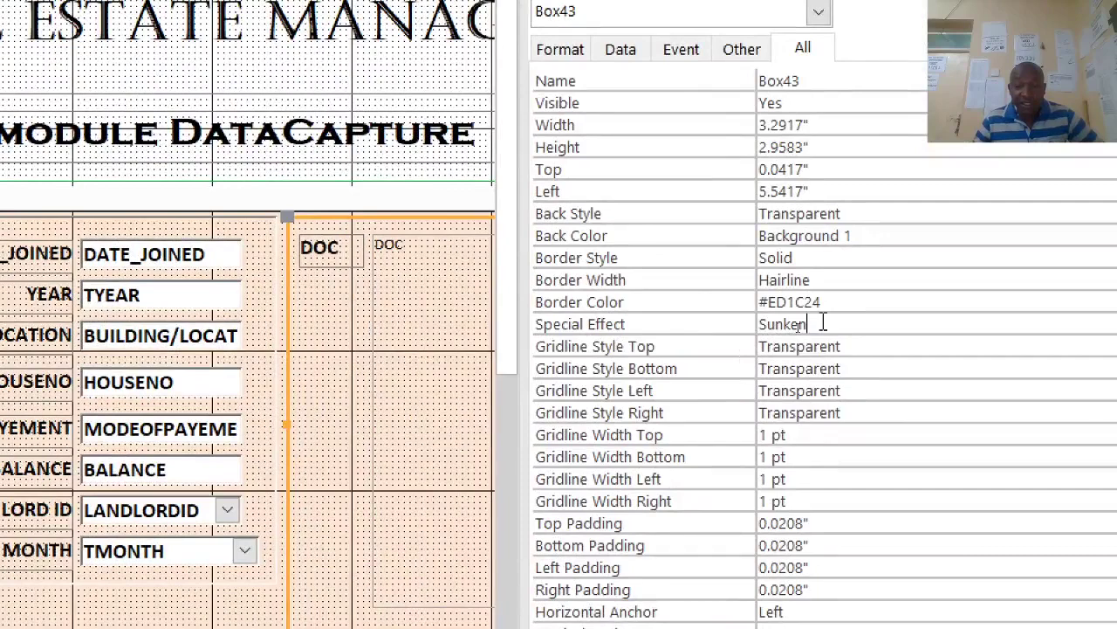
left_click_drag(805, 328, 740, 328)
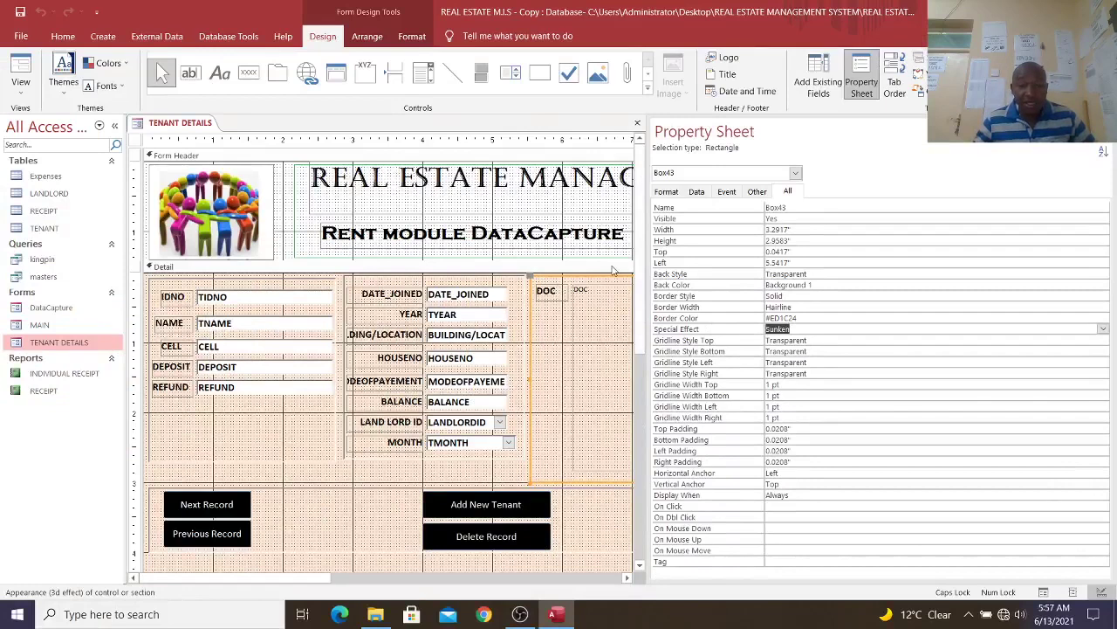
scroll(332, 487, "down", 3)
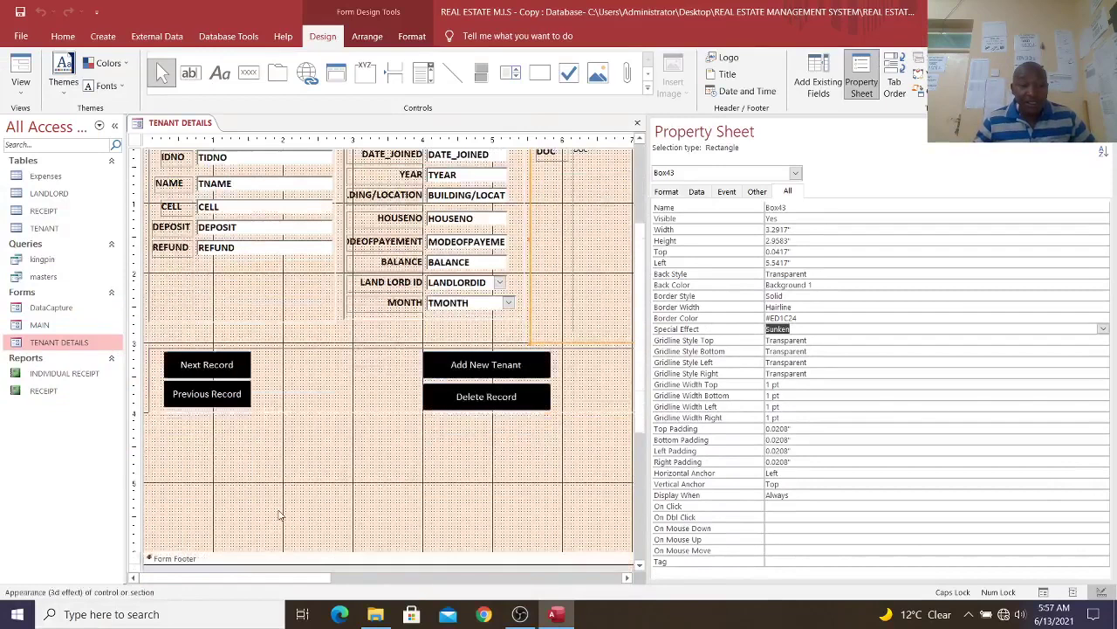
Step: Set the back colour of the four record buttons to green #22B14C
left_click(231, 402)
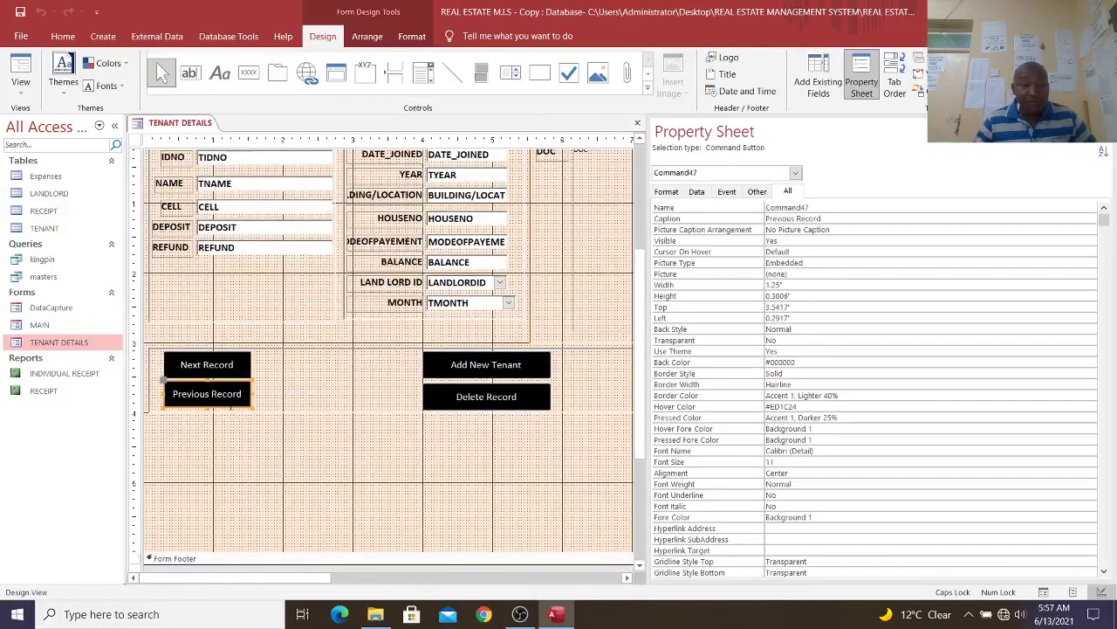
left_click(228, 376)
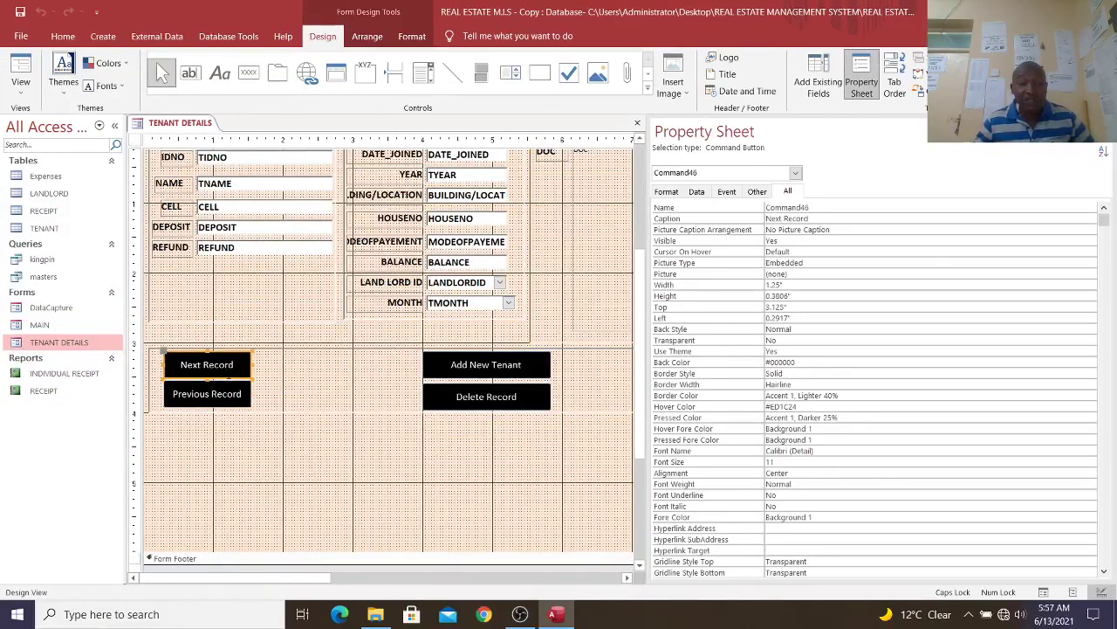
left_click(221, 395, "shift")
left_click(458, 404, "shift")
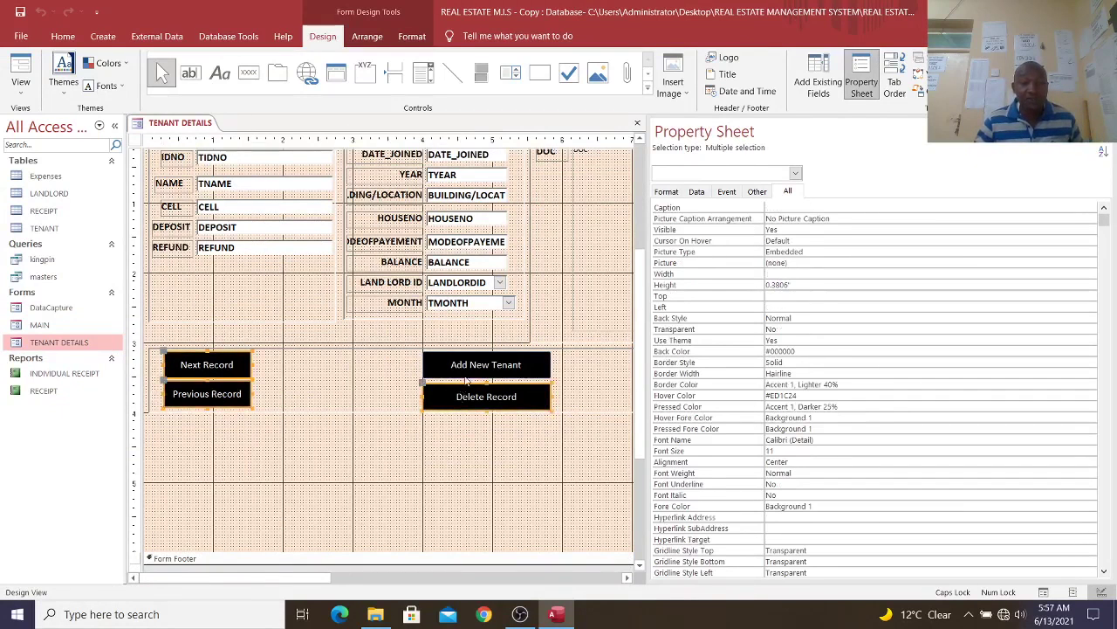
left_click(472, 370, "shift")
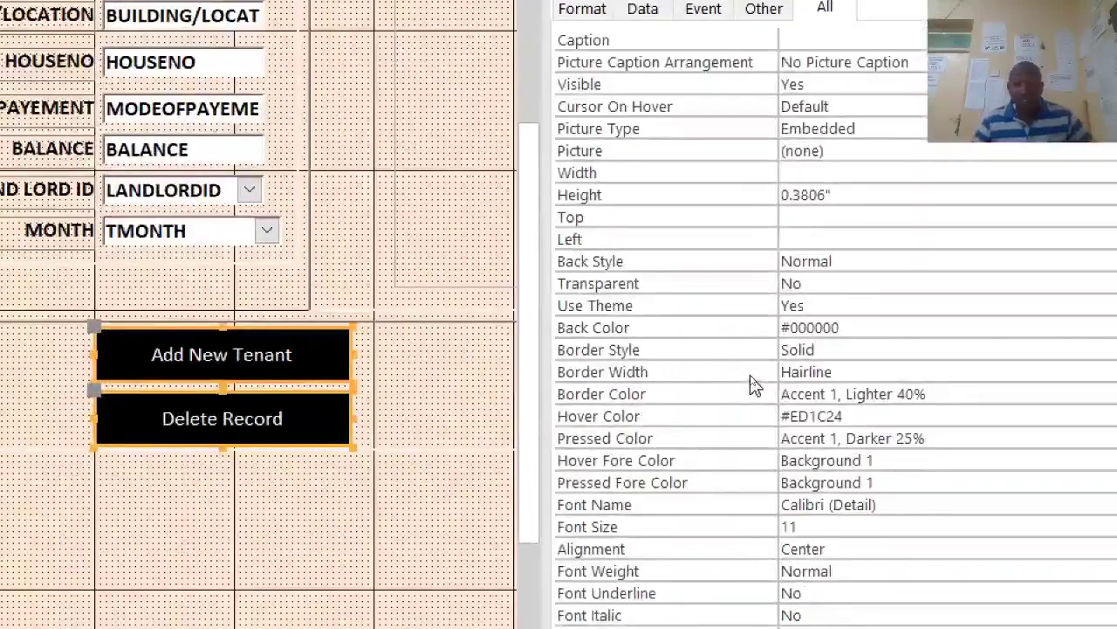
left_click(871, 330)
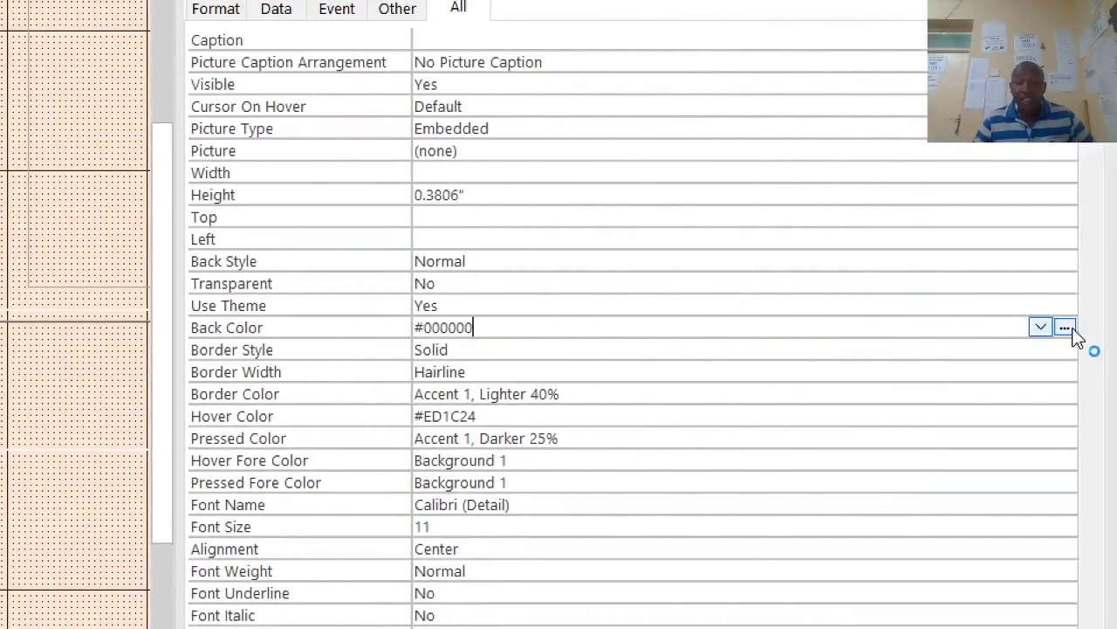
left_click(1065, 327)
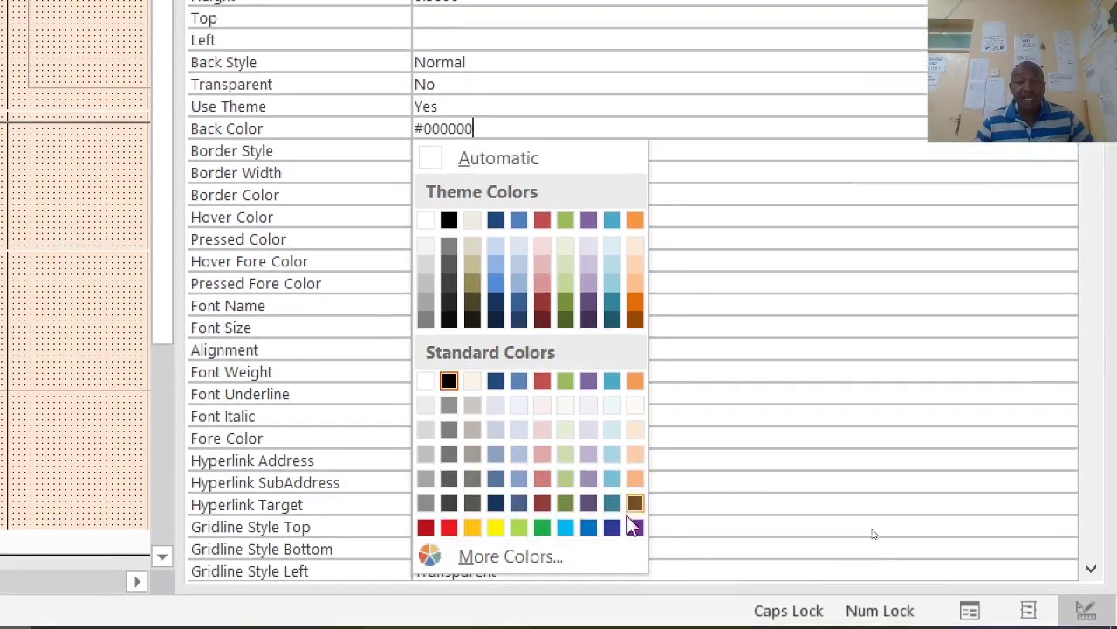
left_click(542, 526)
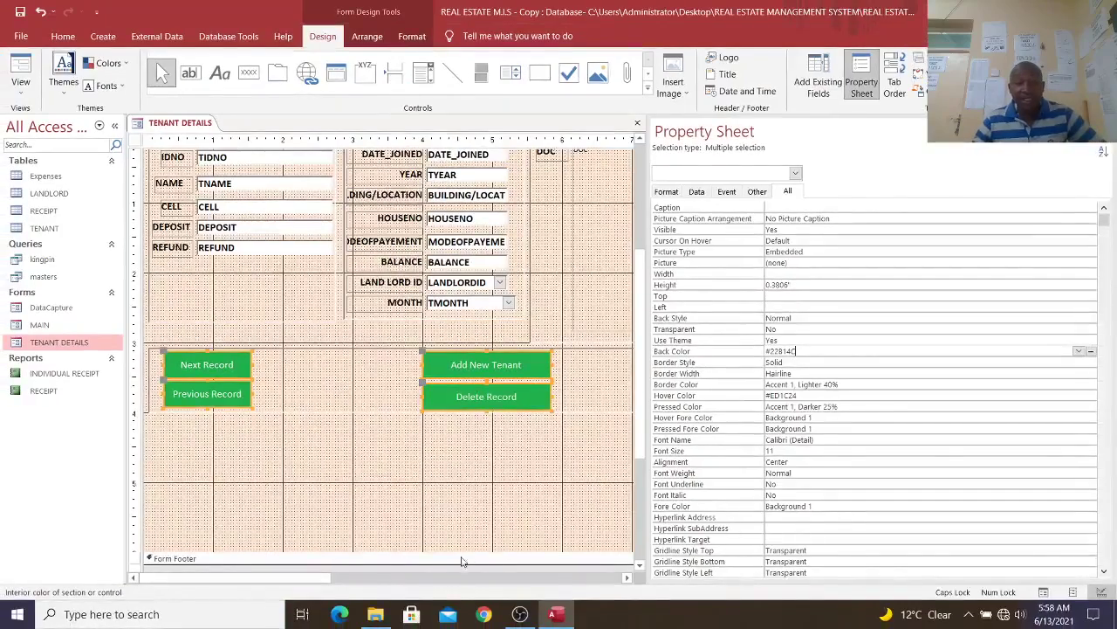
Step: Give the Close Form button a red back colour and switch TENANT DETAILS to Form view
left_click_drag(315, 578, 531, 577)
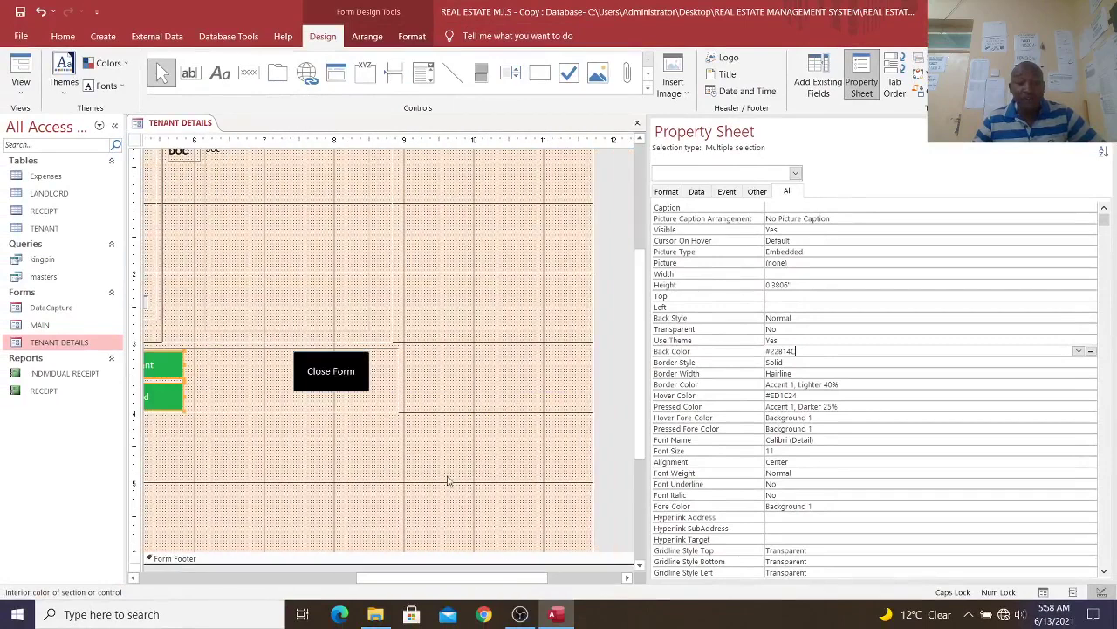
left_click(366, 390)
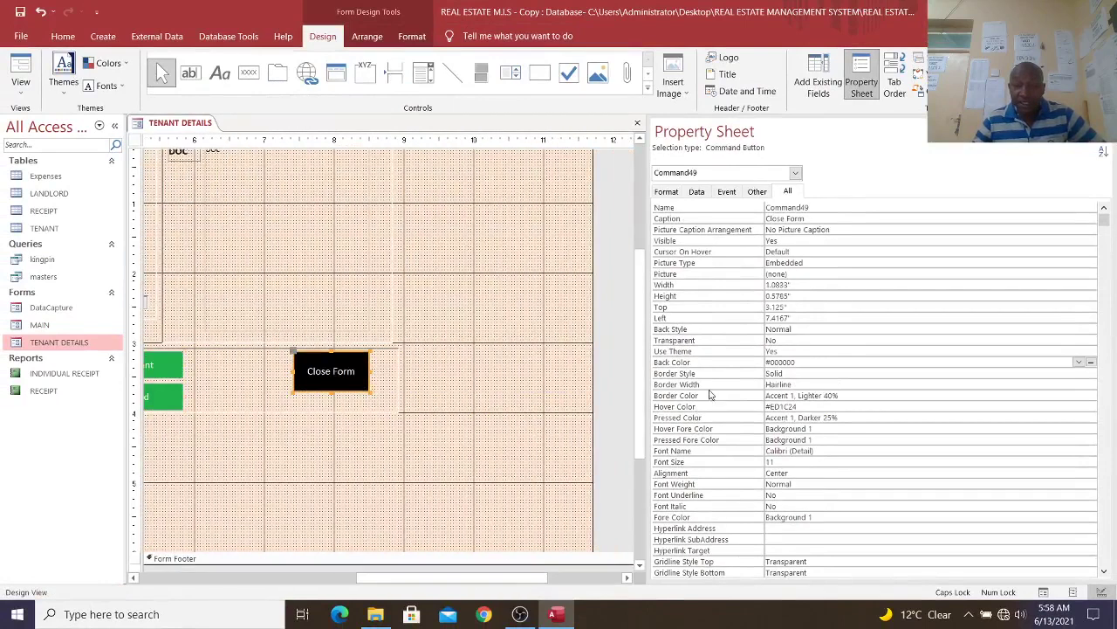
left_click(1079, 361)
left_click(783, 304)
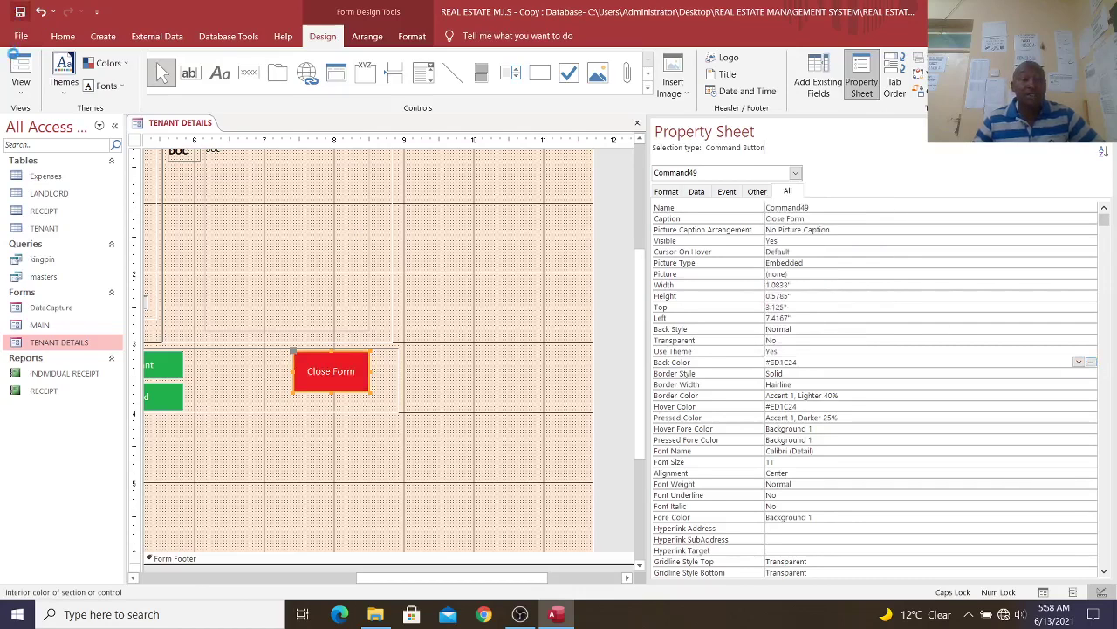
left_click(20, 70)
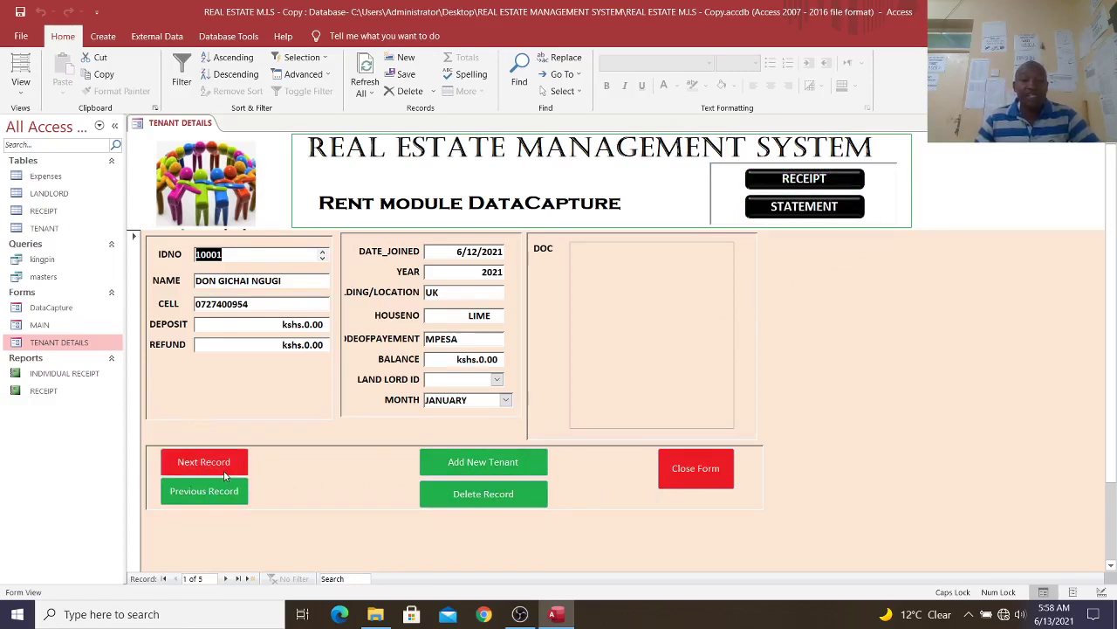
Step: In Design view, set the four record buttons' hover colour to yellow #FFF200
right_click(790, 265)
left_click(834, 307)
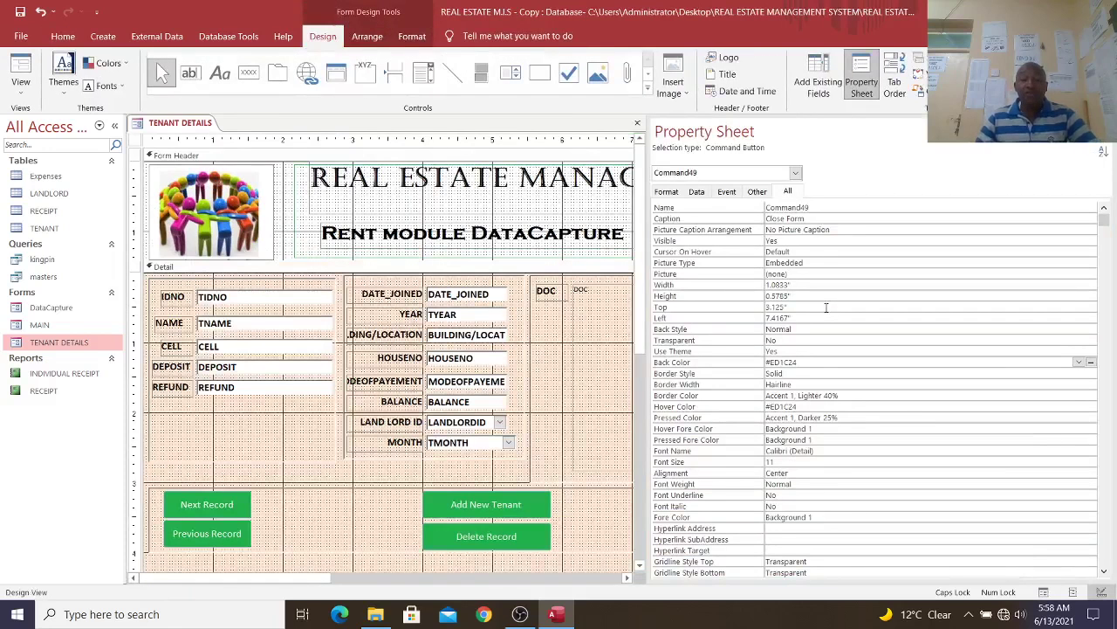
left_click_drag(572, 499, 213, 548)
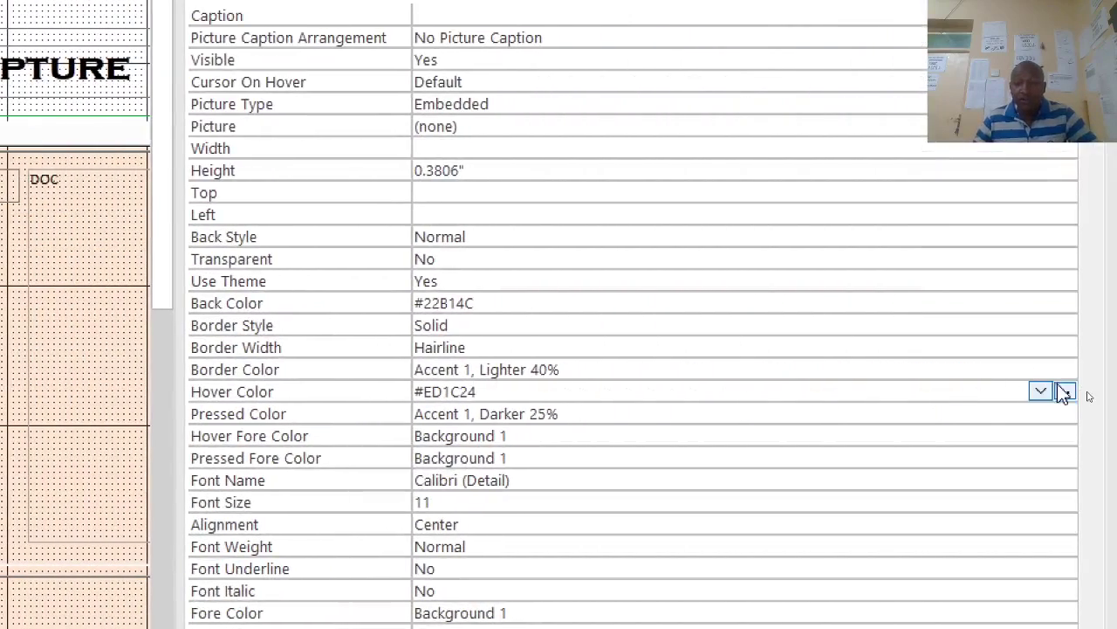
left_click(1067, 390)
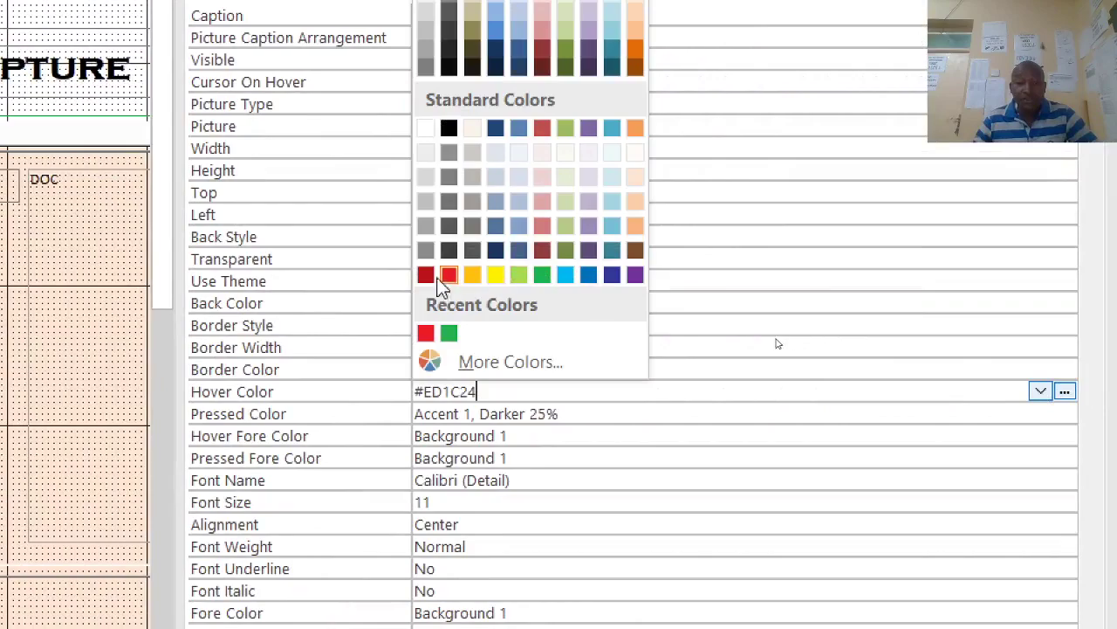
left_click(501, 277)
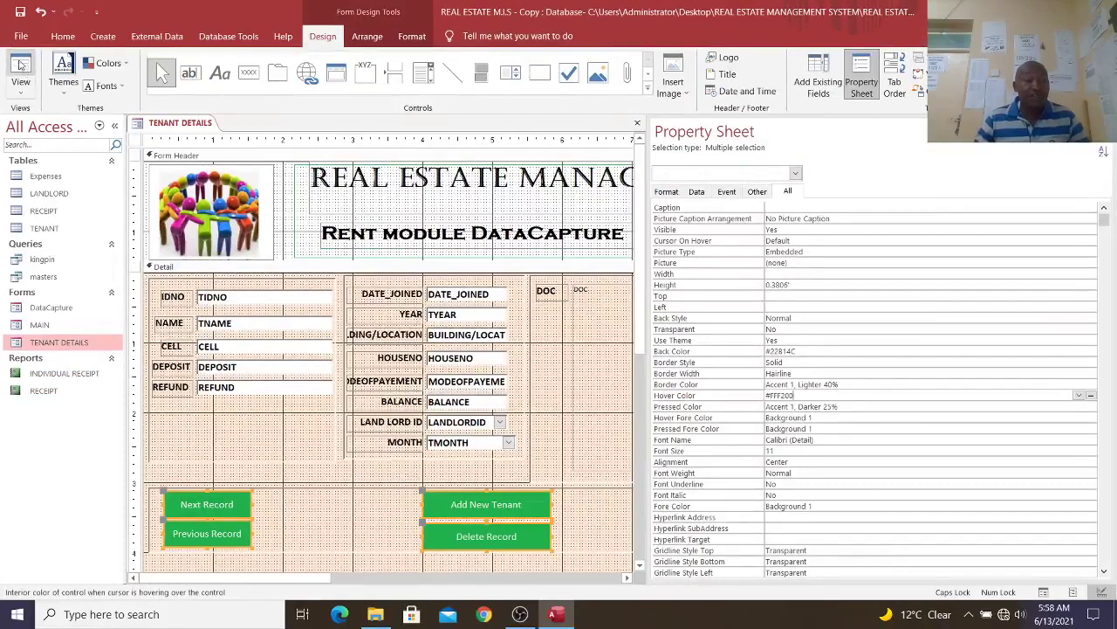
Step: Test the yellow hover colours in Form view, then return to Design view
left_click(21, 65)
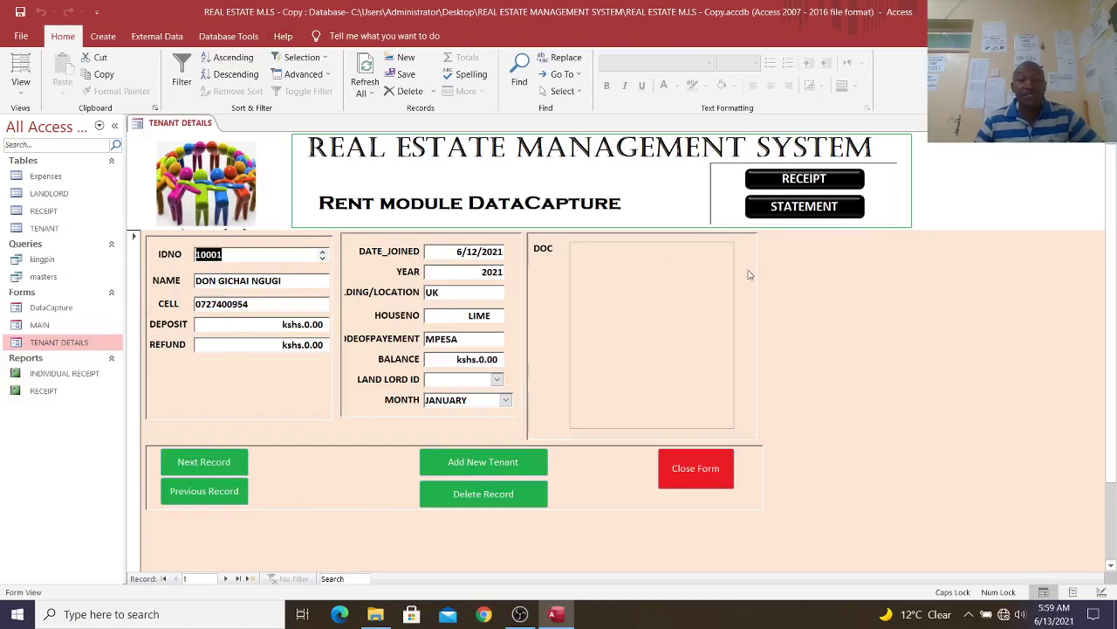
right_click(812, 291)
left_click(843, 336)
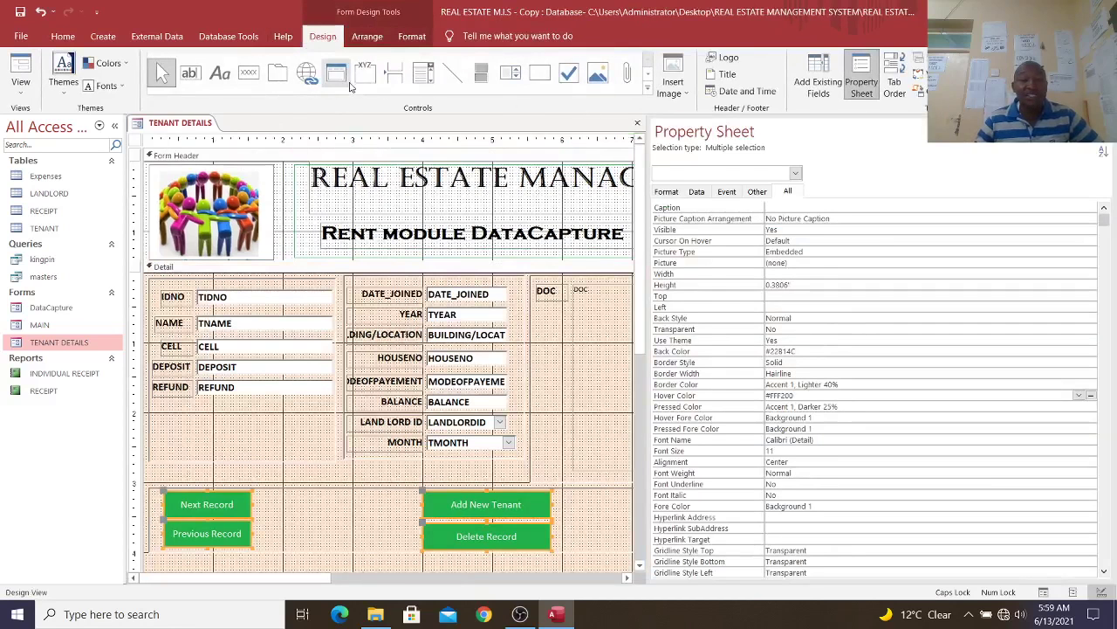
Step: Draw a new text command button that goes to the previous record
left_click(249, 73)
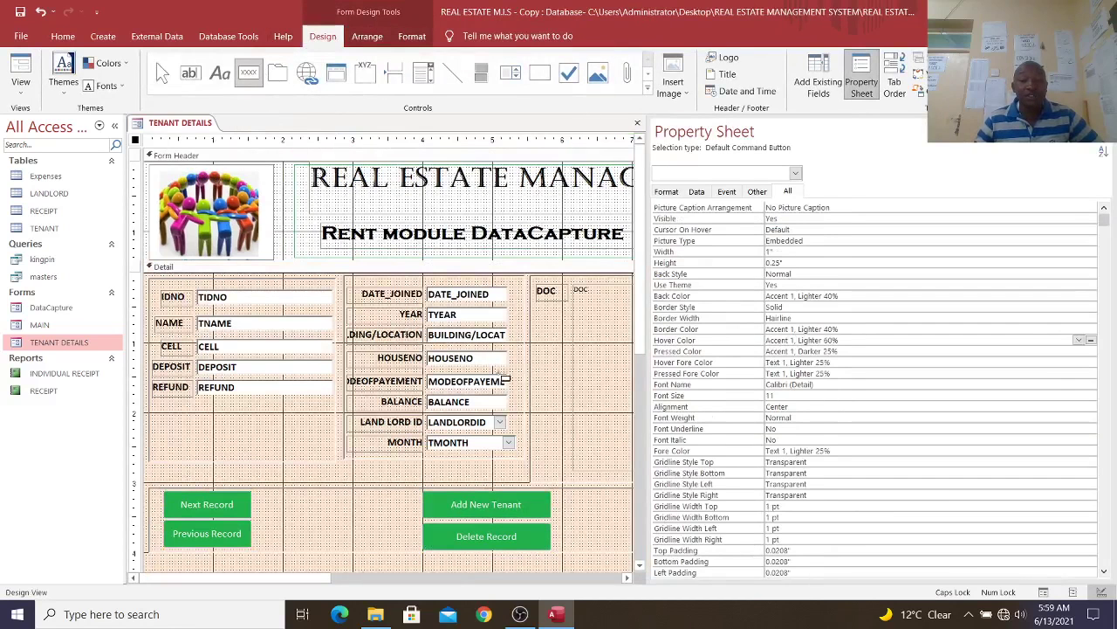
left_click_drag(530, 371, 572, 400)
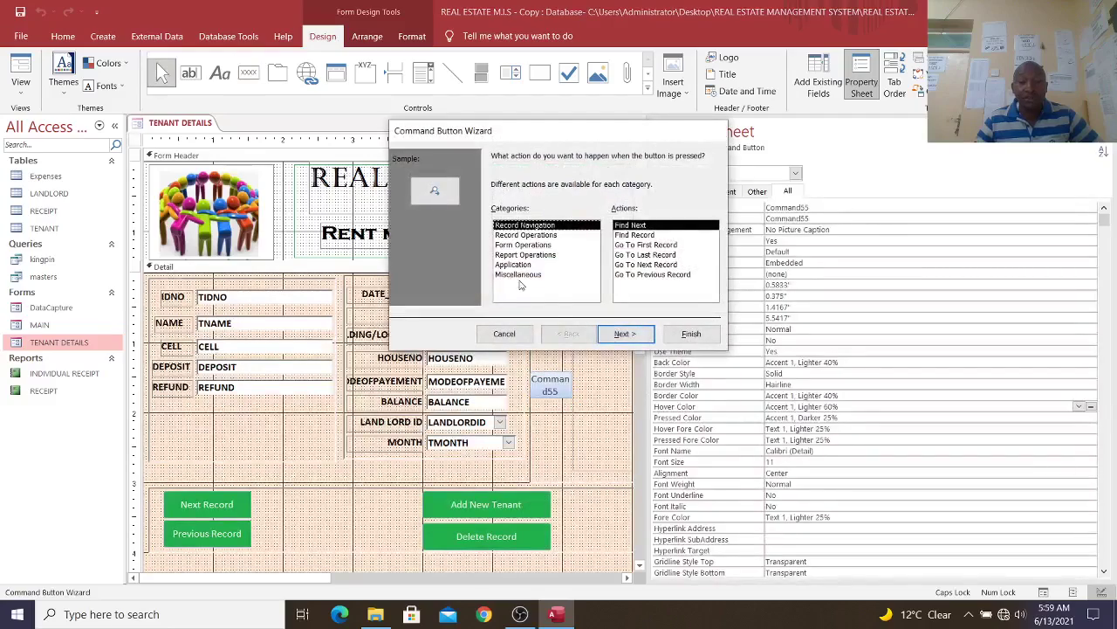
left_click(646, 275)
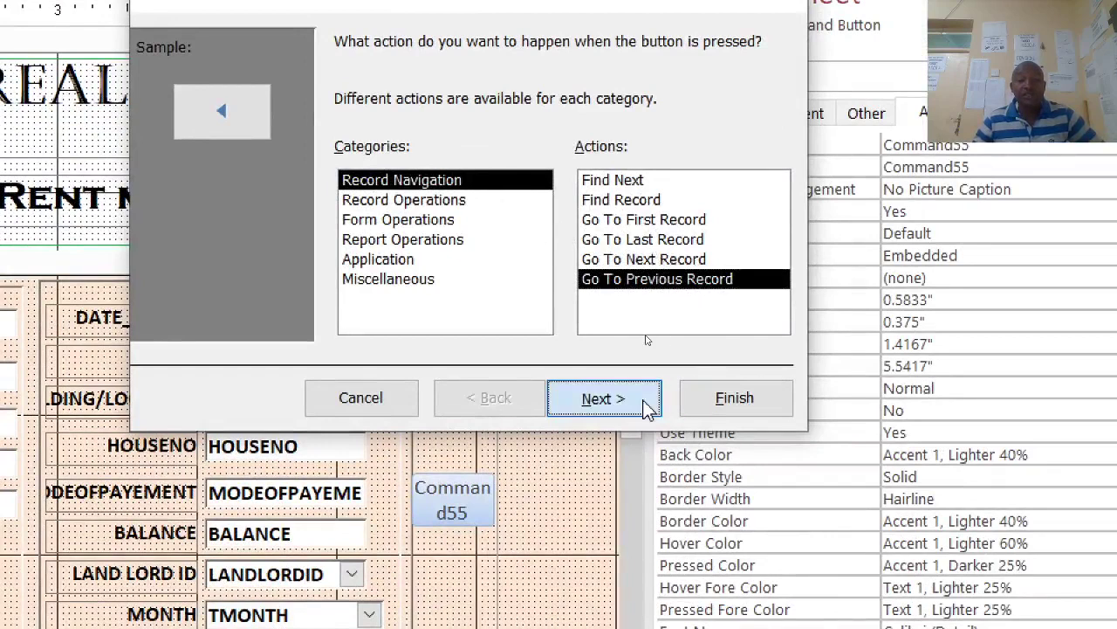
left_click(599, 399)
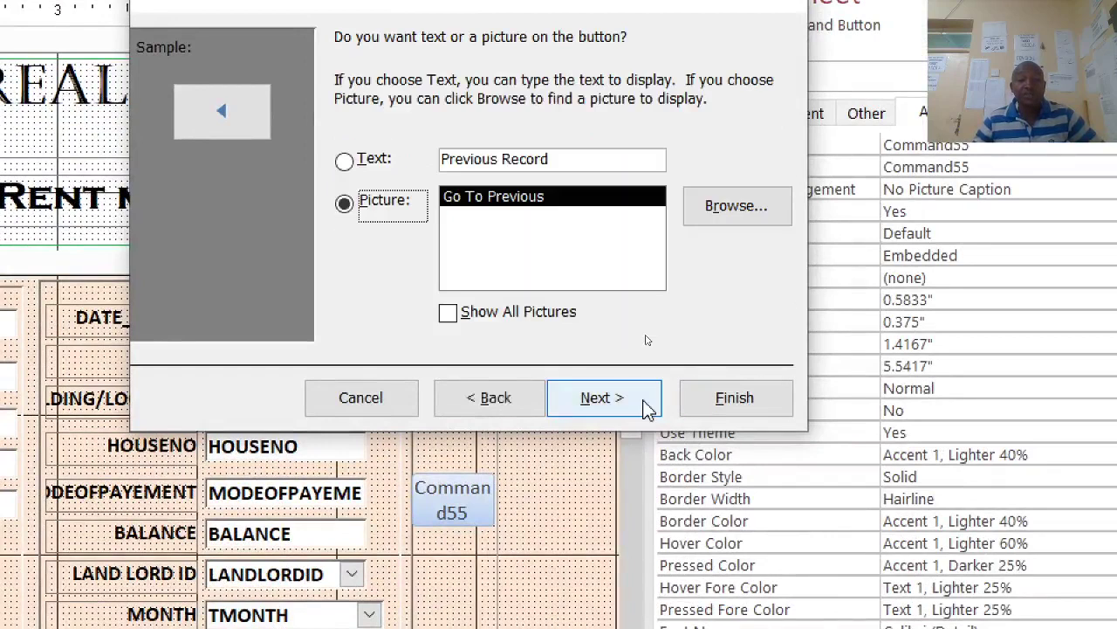
left_click(365, 158)
Step: Caption it 'go to previous', then cancel the wizard and delete the leftover Command55
left_click_drag(592, 156, 407, 157)
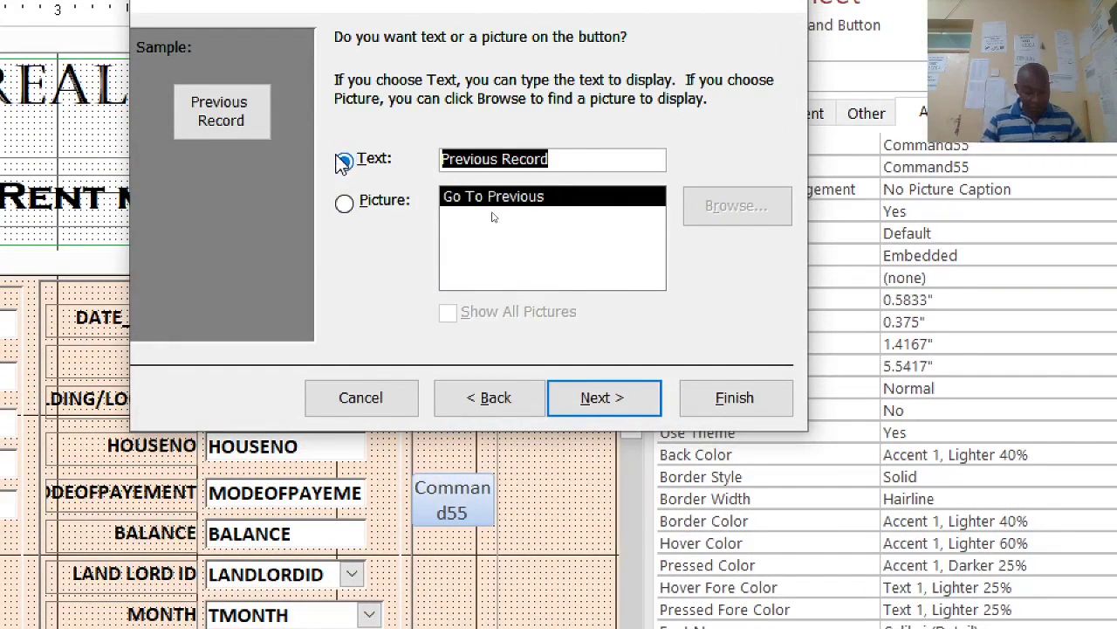
type("NET")
key("BackSpace")
key("BackSpace")
key("BackSpace")
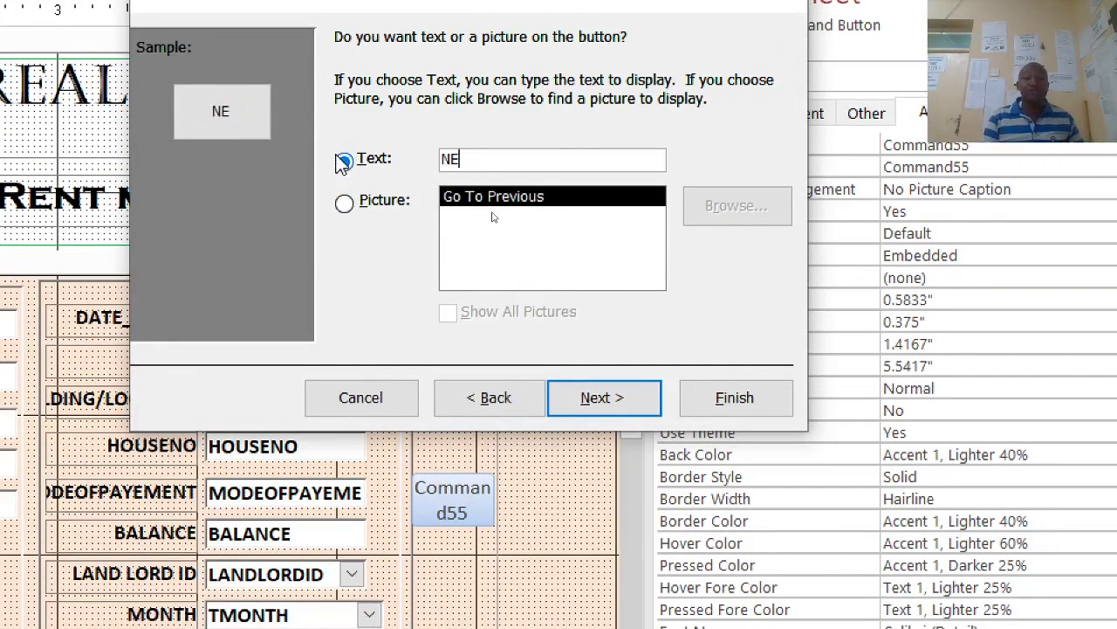
type("g")
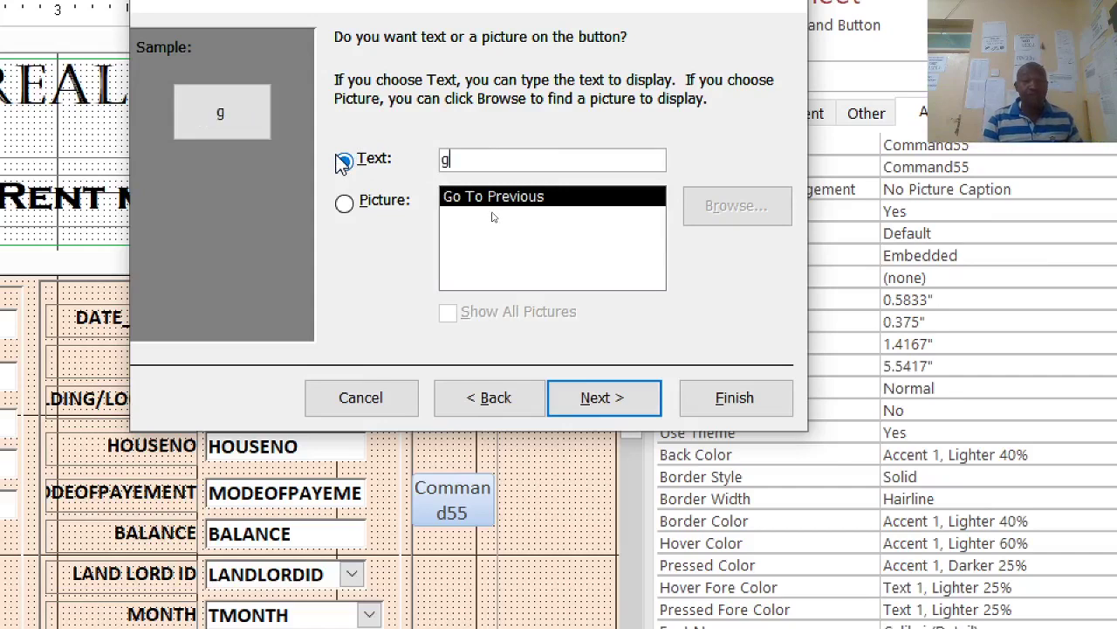
type("o to p")
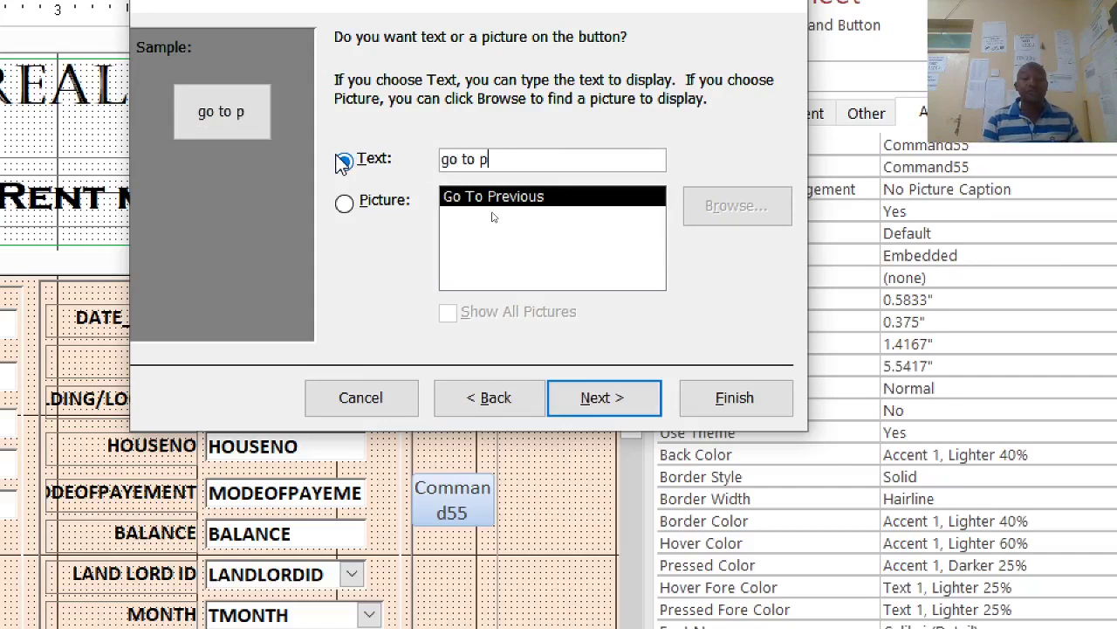
type("revious")
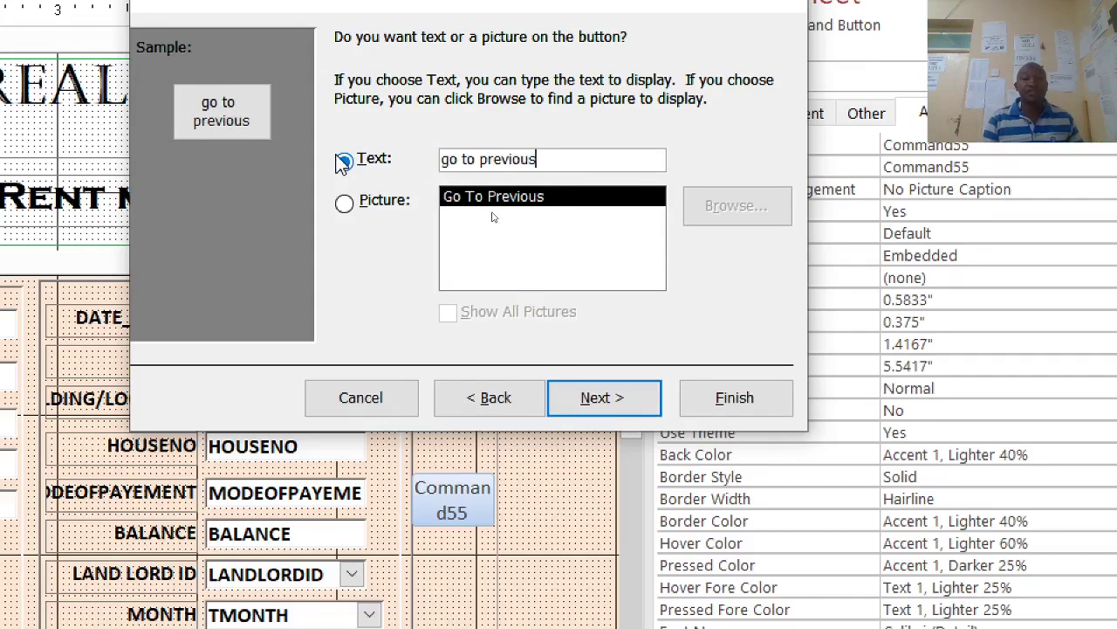
left_click(358, 402)
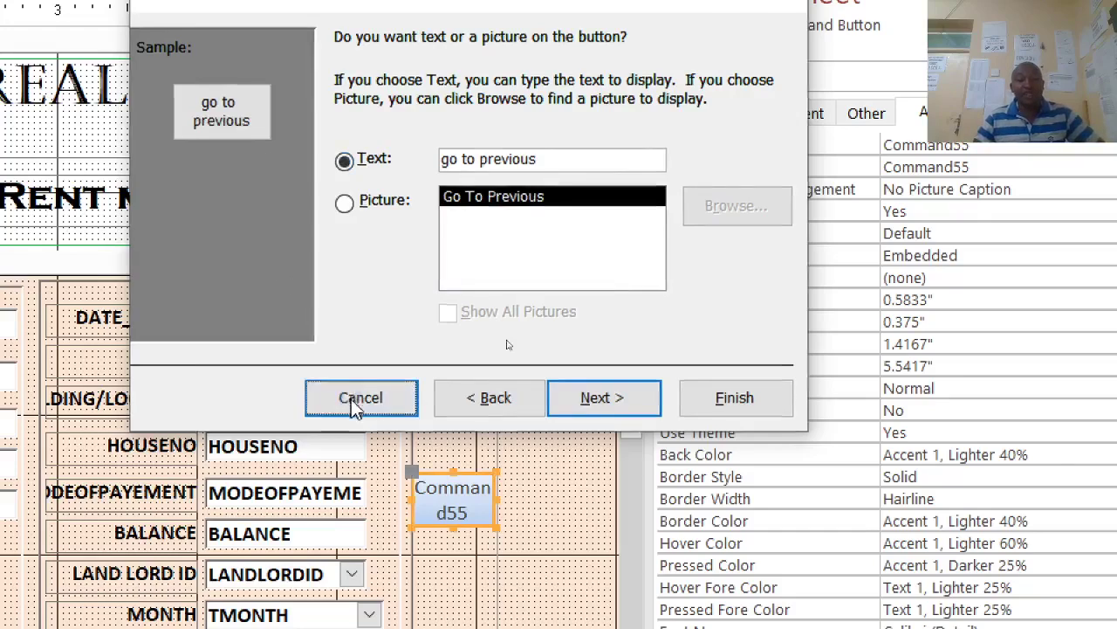
key("Delete")
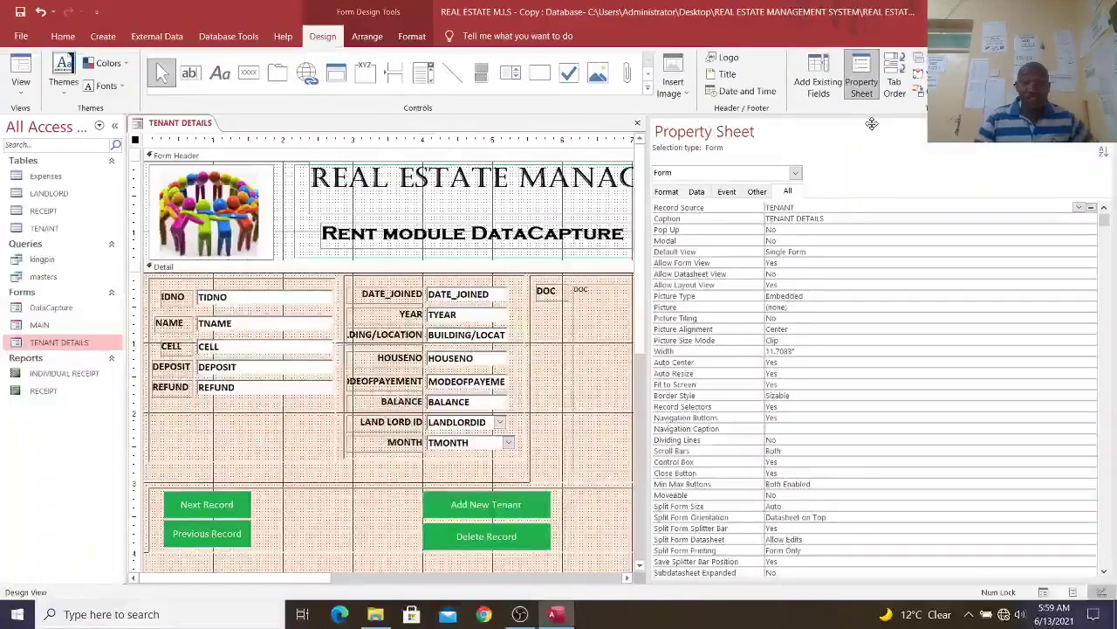
Step: Hide the property sheet to show the full TENANT DETAILS design
left_click(861, 81)
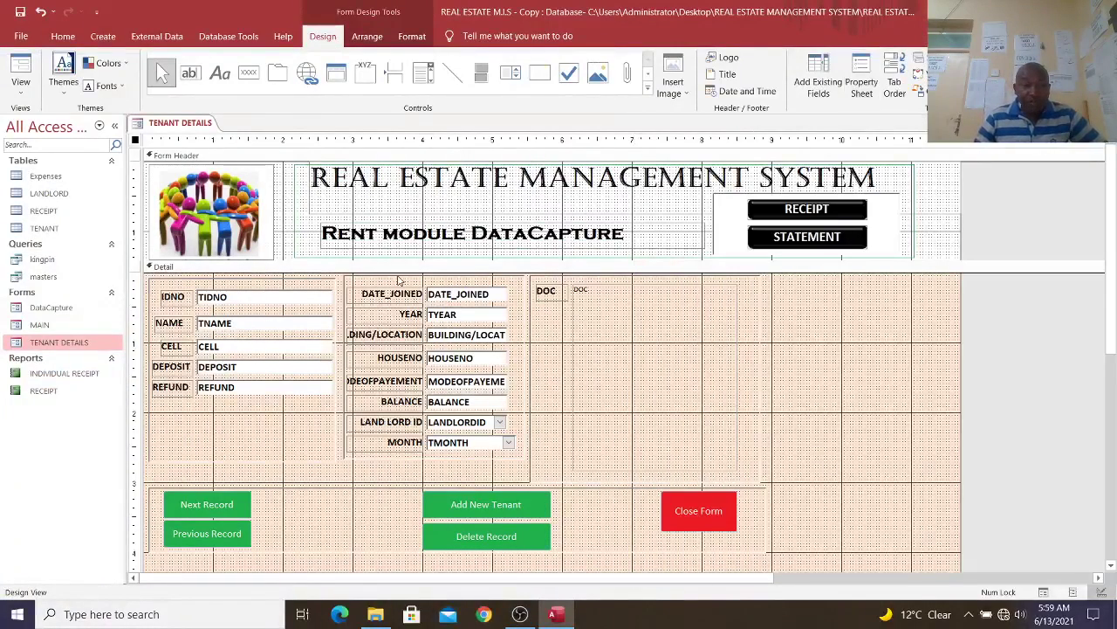
left_click(235, 238)
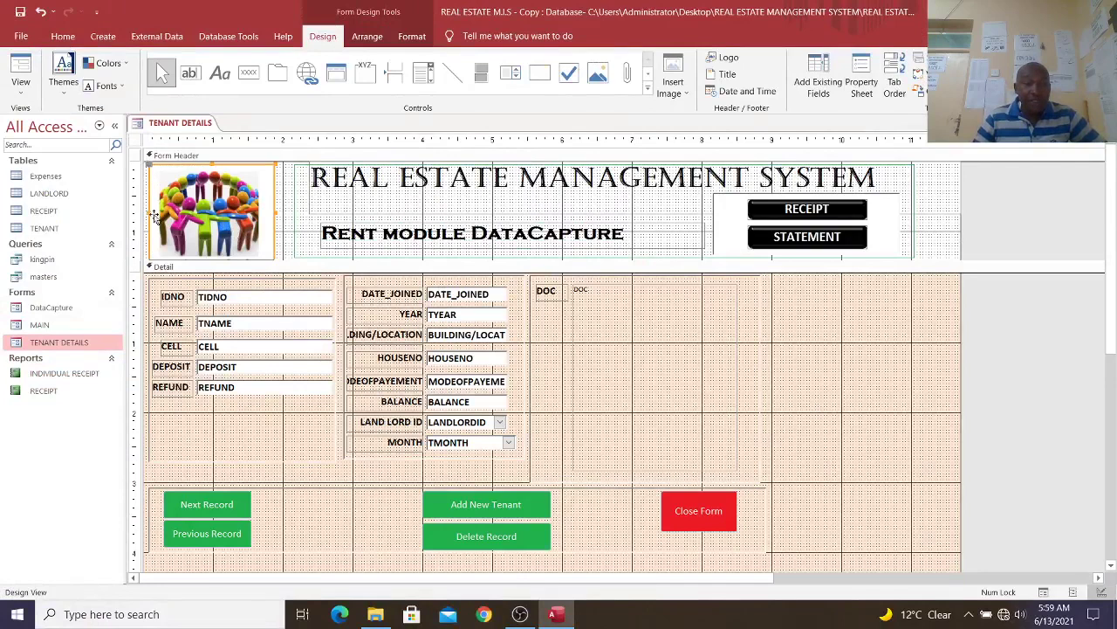
left_click(804, 315)
Step: Insert cheetah-mother-and-cubs-on-termite-mound.jpg in the header, then undo to restore the original picture
left_click(673, 87)
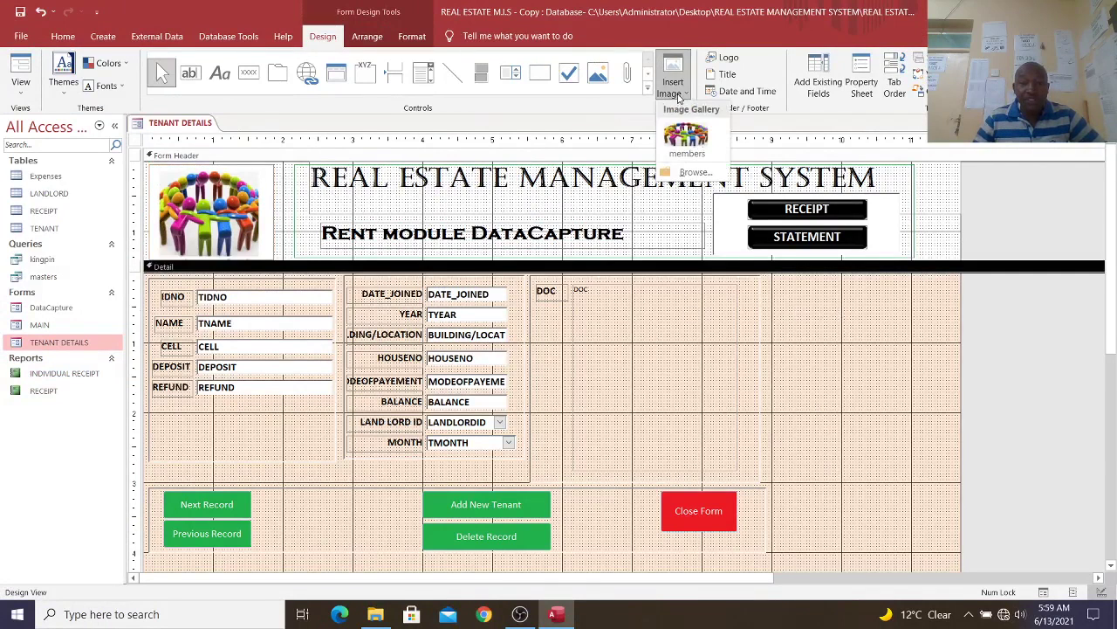
left_click(692, 172)
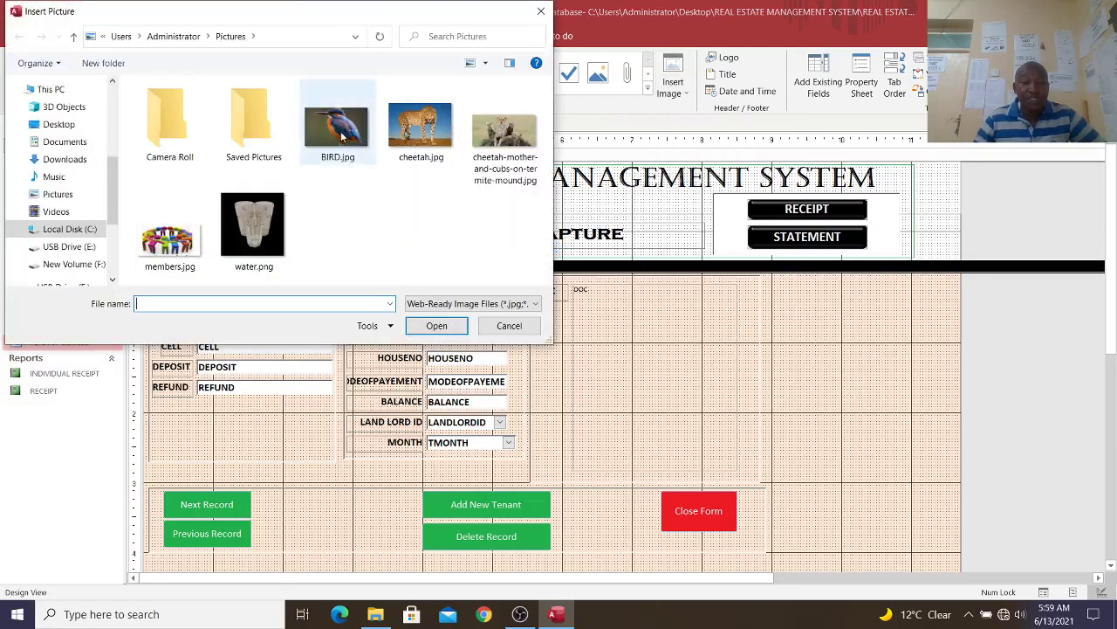
left_click(272, 218)
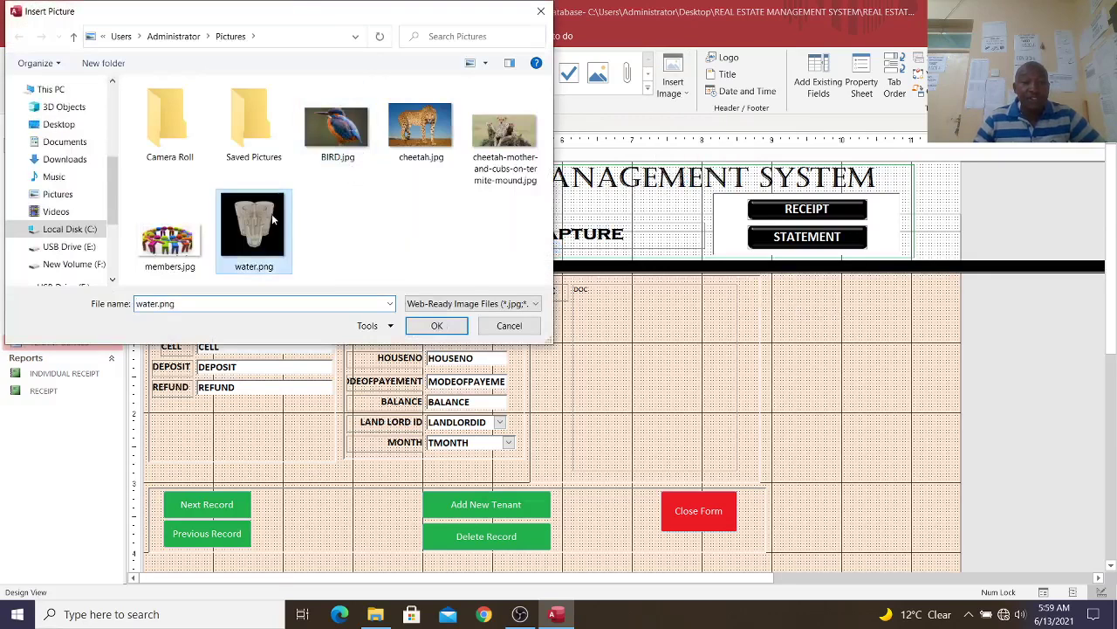
left_click(509, 164)
left_click(437, 327)
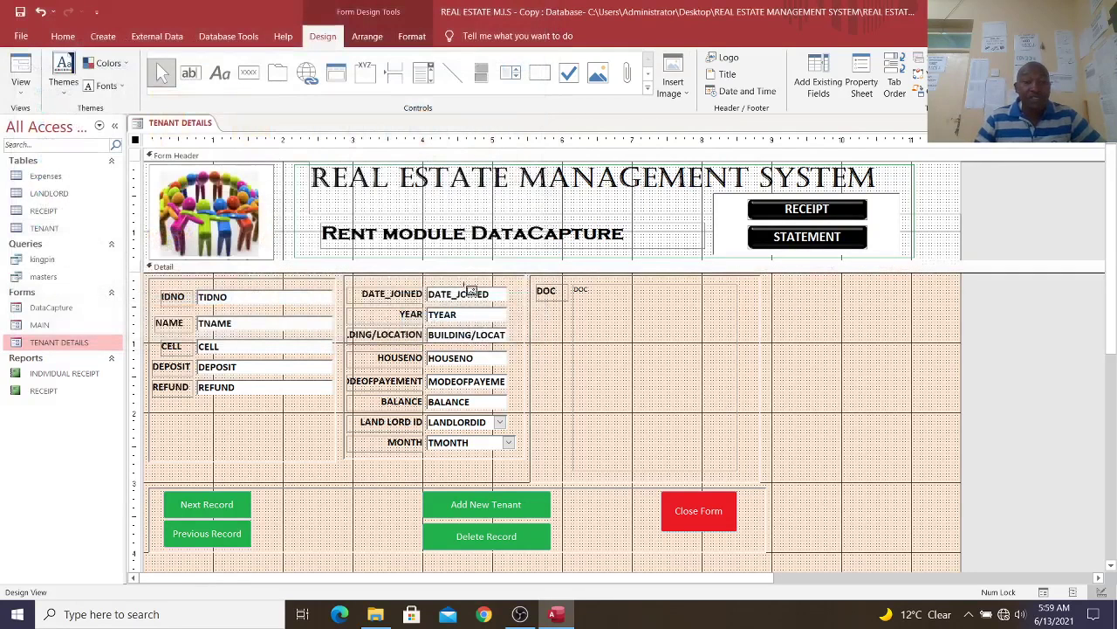
left_click_drag(148, 166, 286, 255)
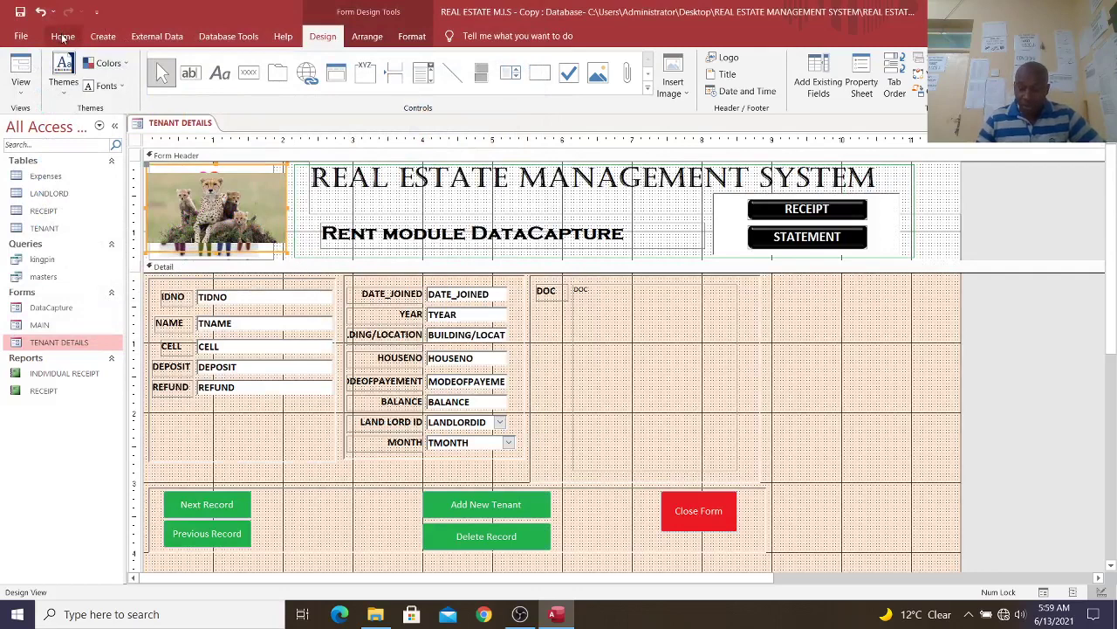
key("ctrl+z")
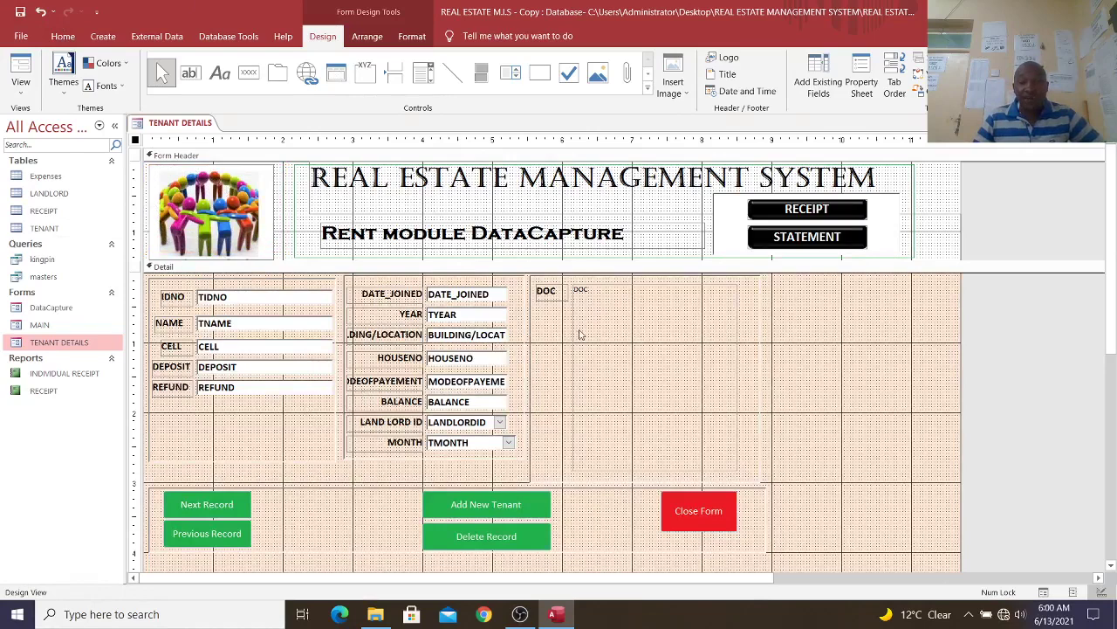
Step: Close TENANT DETAILS, open and close RECEIPT, then open the INDIVIDUAL RECEIPT report
left_click(19, 12)
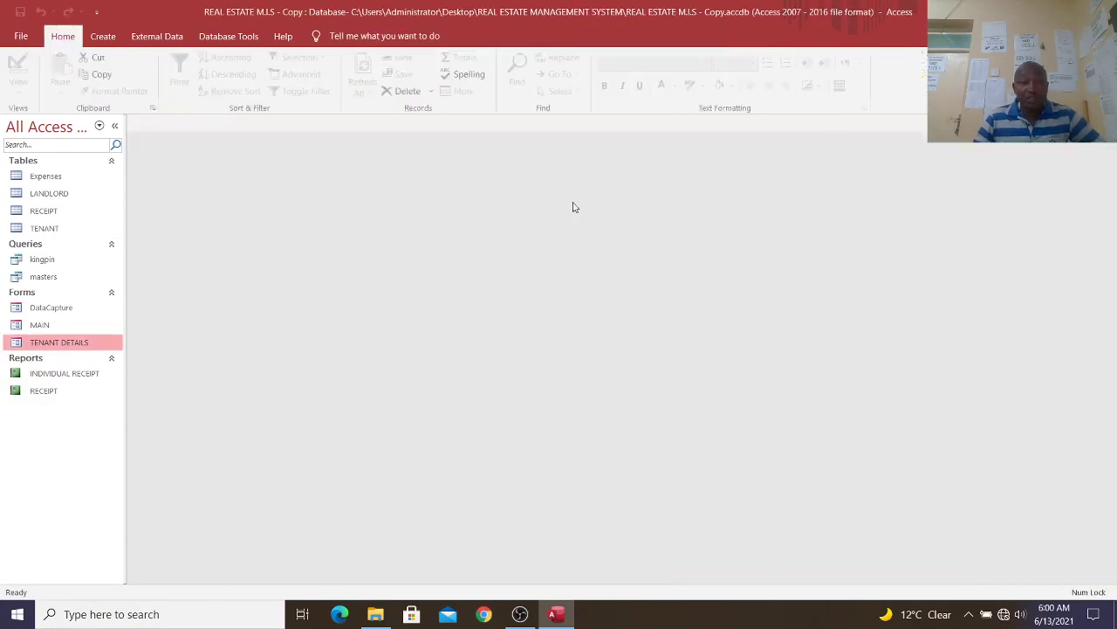
left_click(1110, 123)
left_click(49, 394)
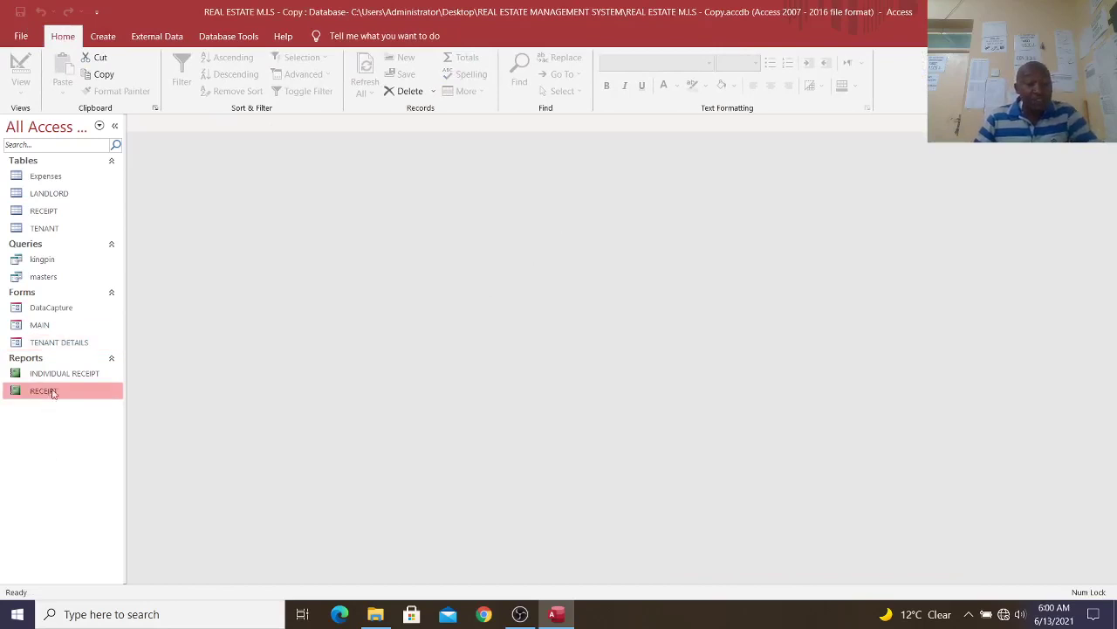
right_click(64, 392)
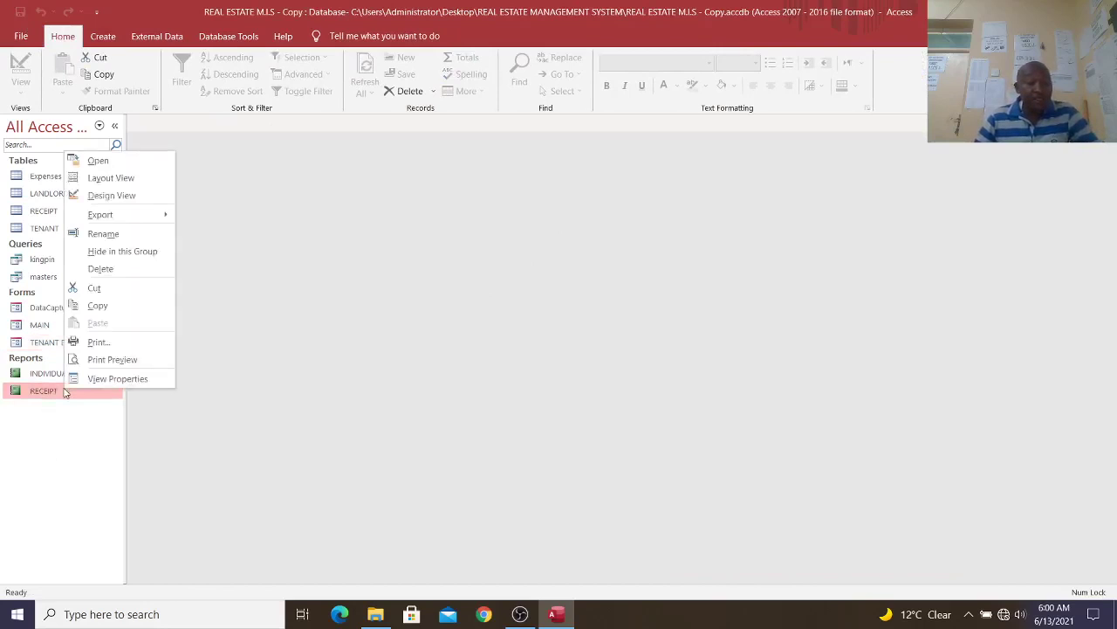
left_click(98, 160)
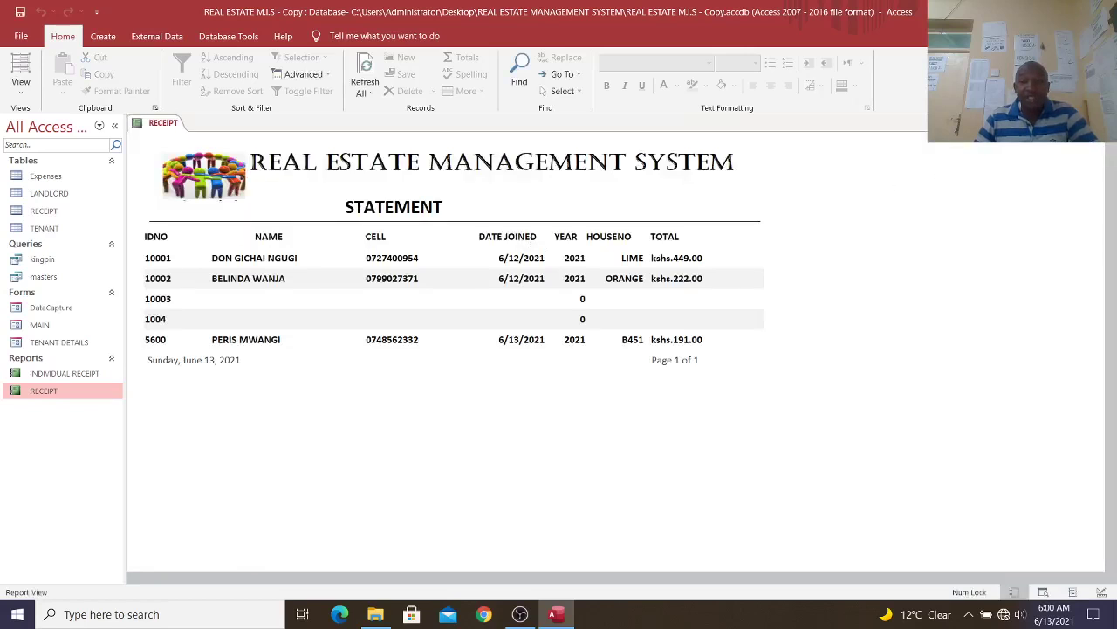
key("ctrl+w")
double_click(71, 376)
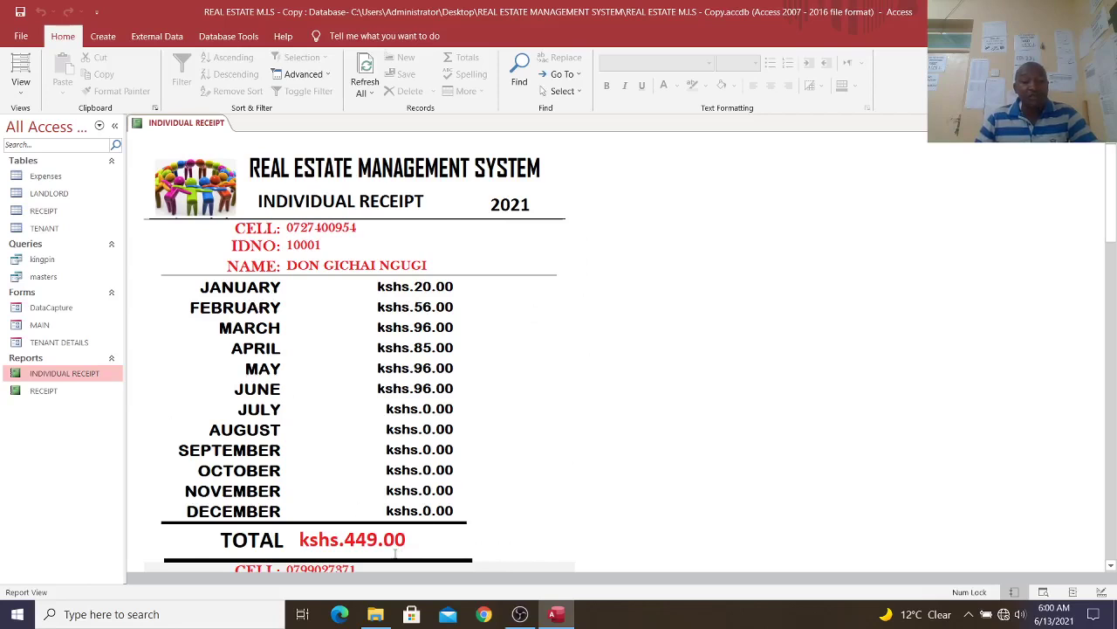
Step: Check the kshs.449.00 total in Print Preview, then close the INDIVIDUAL RECEIPT report
scroll(550, 474, "down", 5)
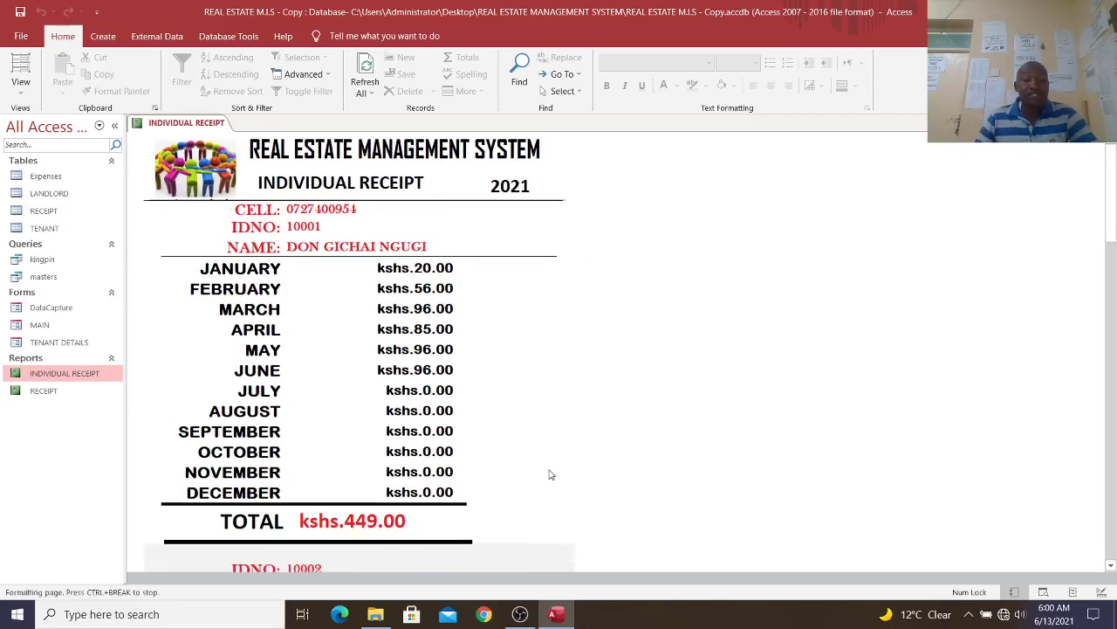
scroll(551, 474, "down", 2)
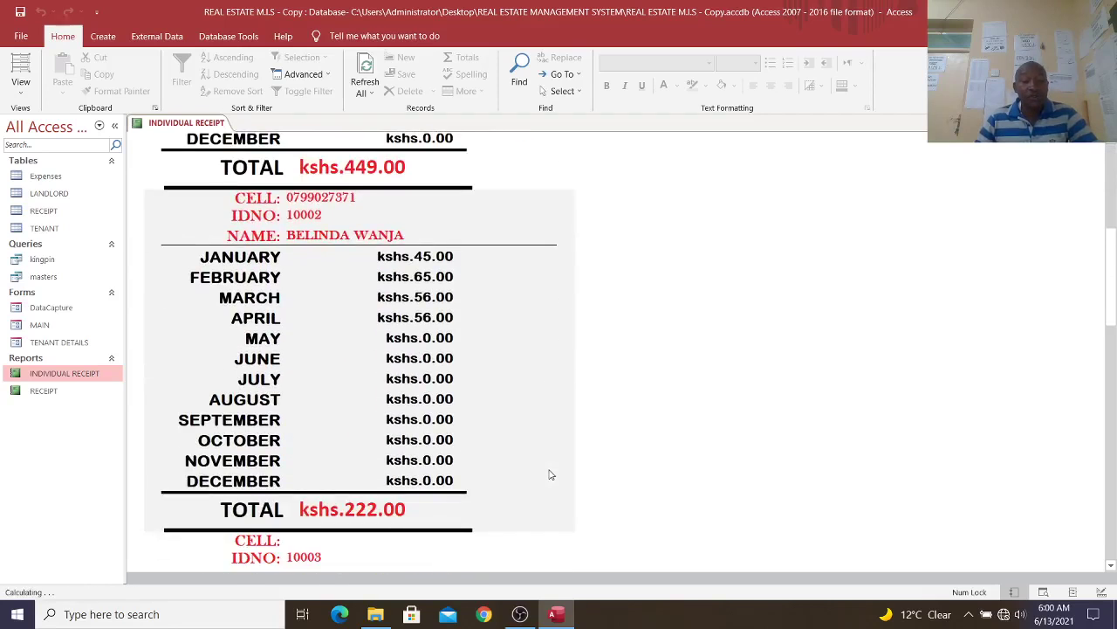
left_click(20, 82)
left_click(70, 160)
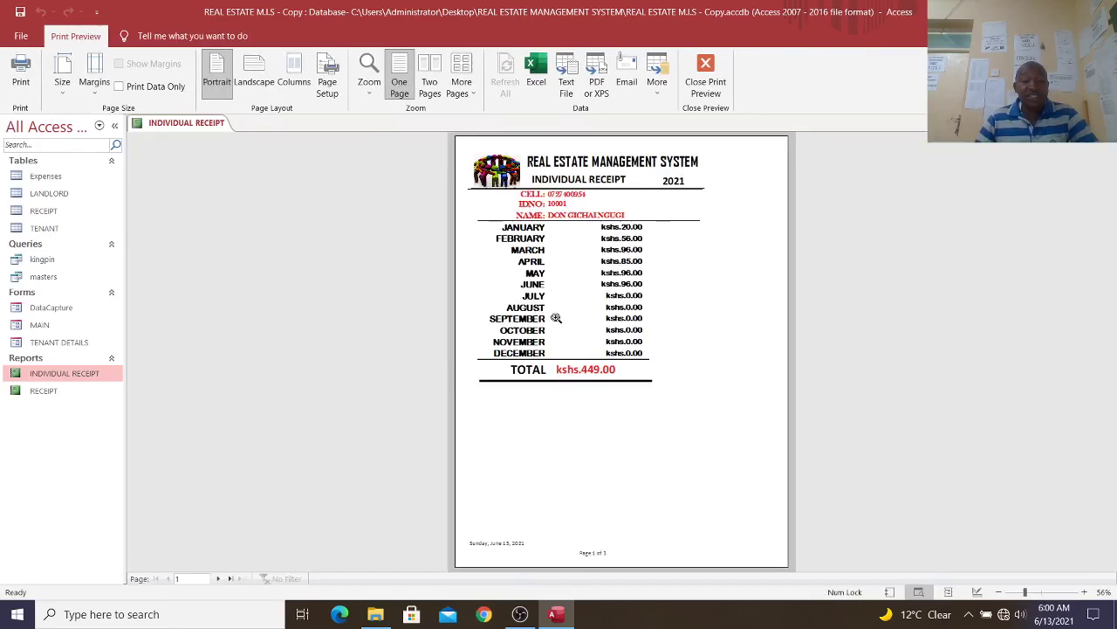
left_click(555, 317)
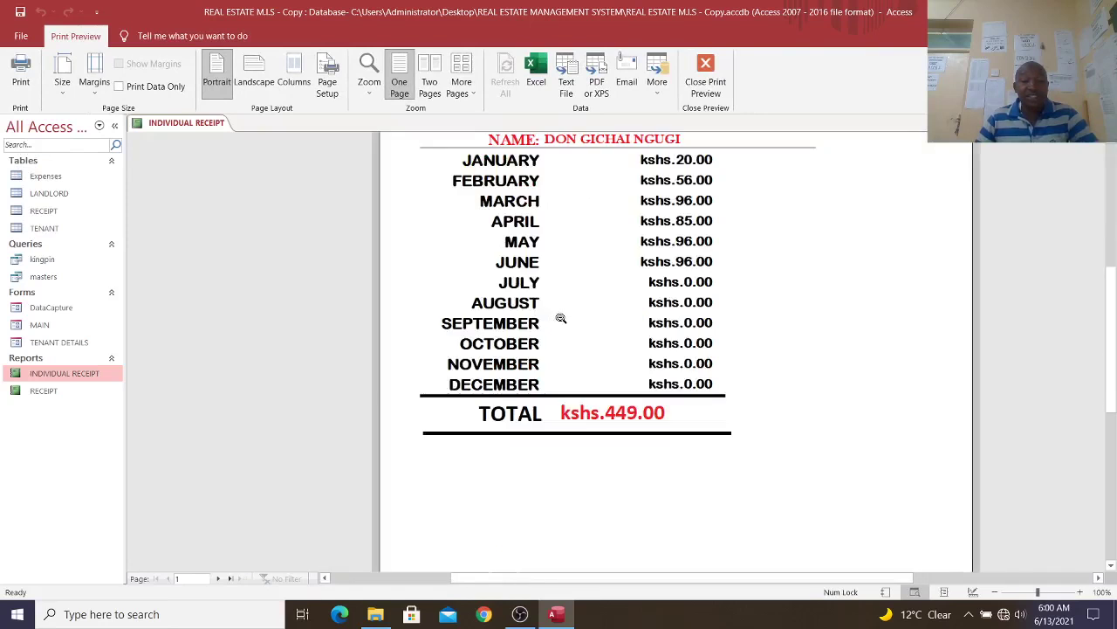
scroll(847, 387, "up", 4)
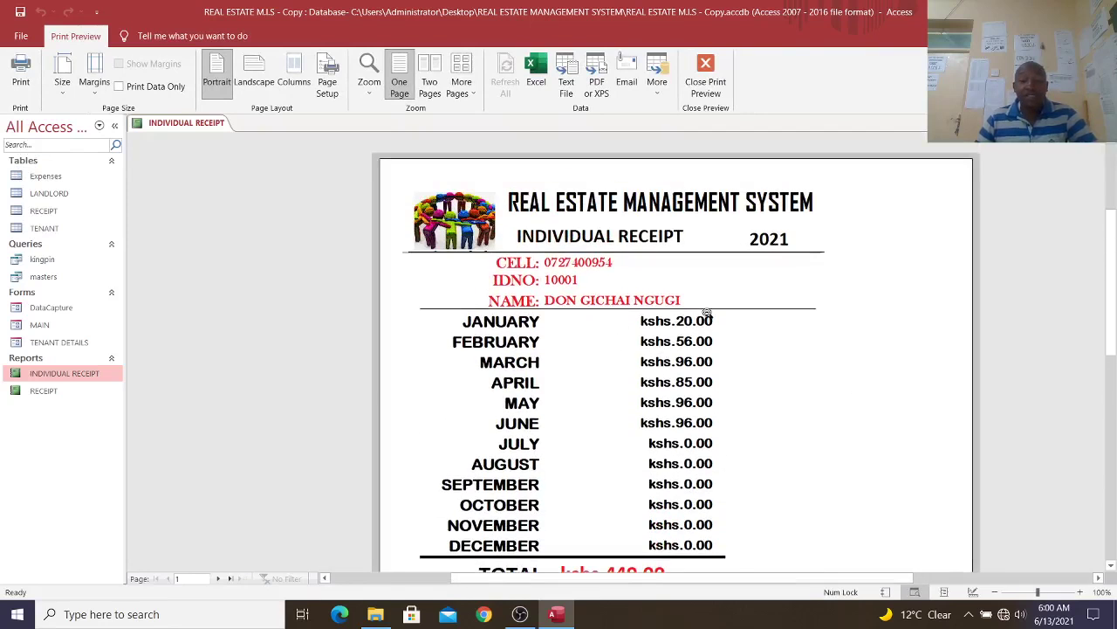
scroll(709, 316, "down", 1)
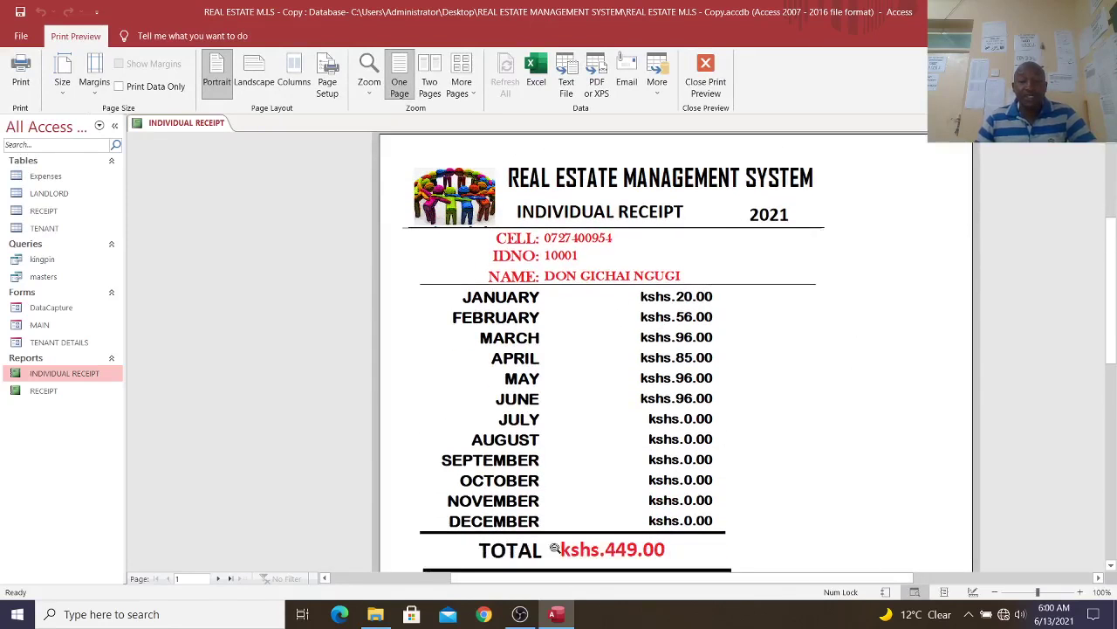
left_click(706, 76)
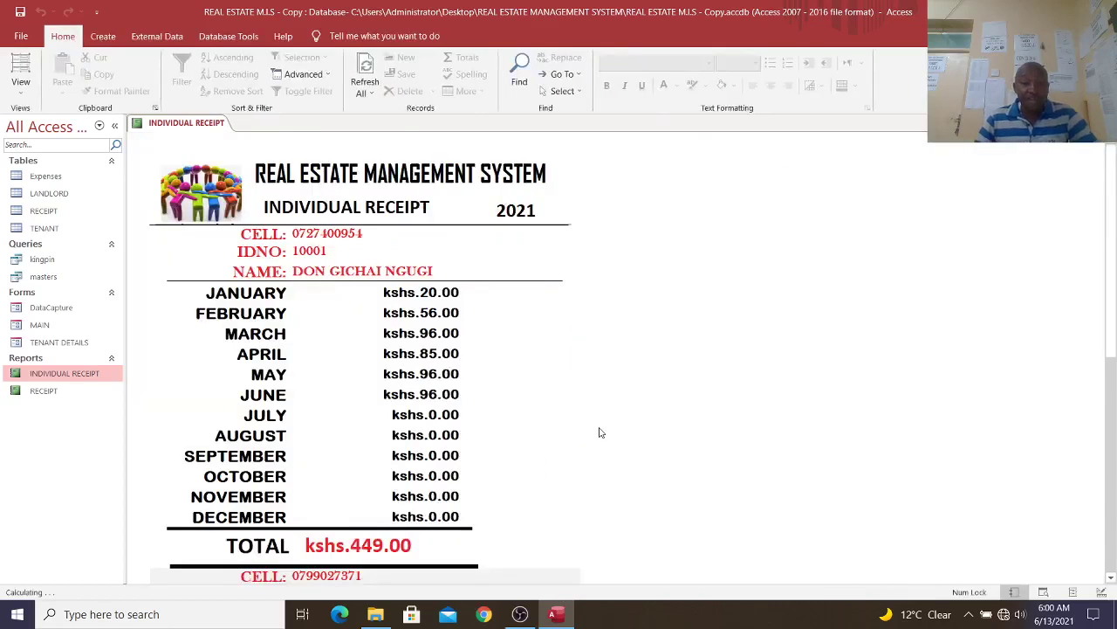
key("ctrl+w")
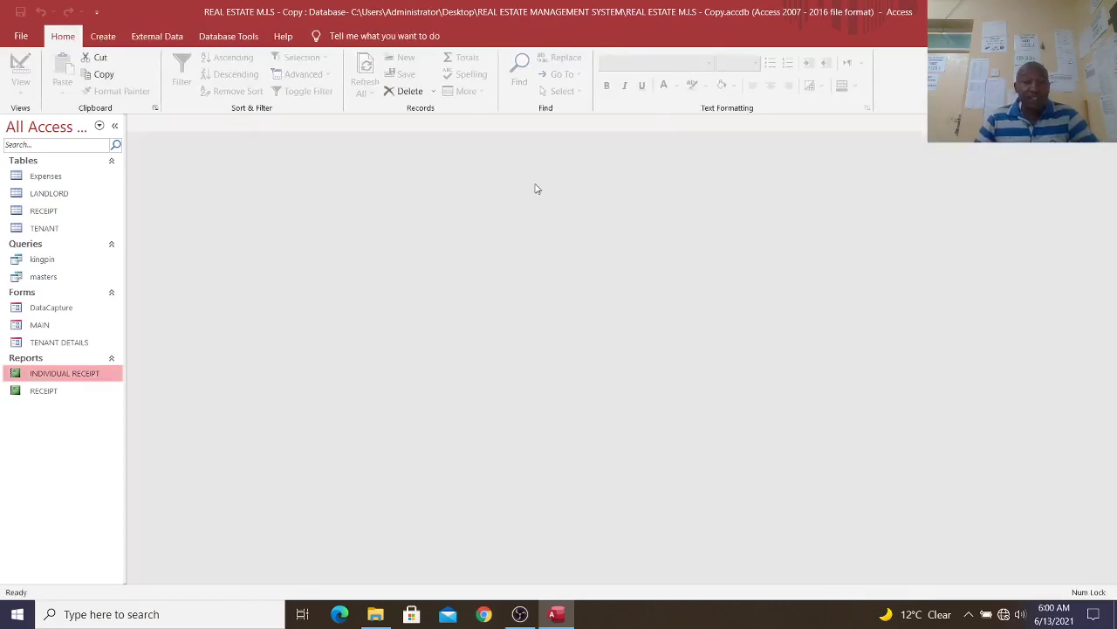
Step: Open the MAIN form and go through tenant registration to the TENANT DETAILS form
double_click(41, 325)
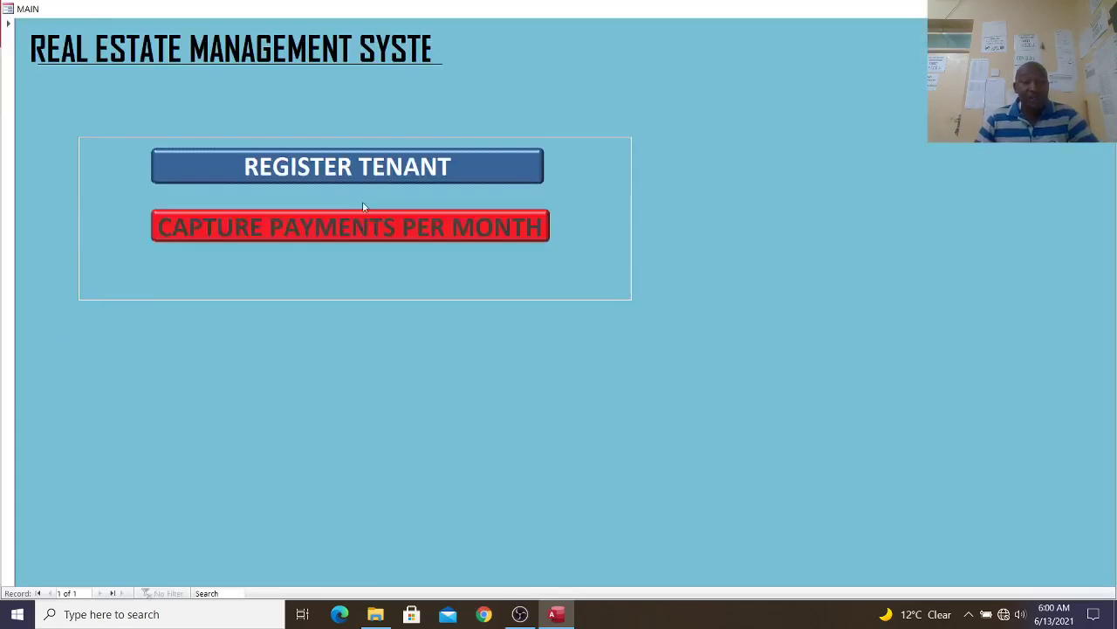
left_click(380, 168)
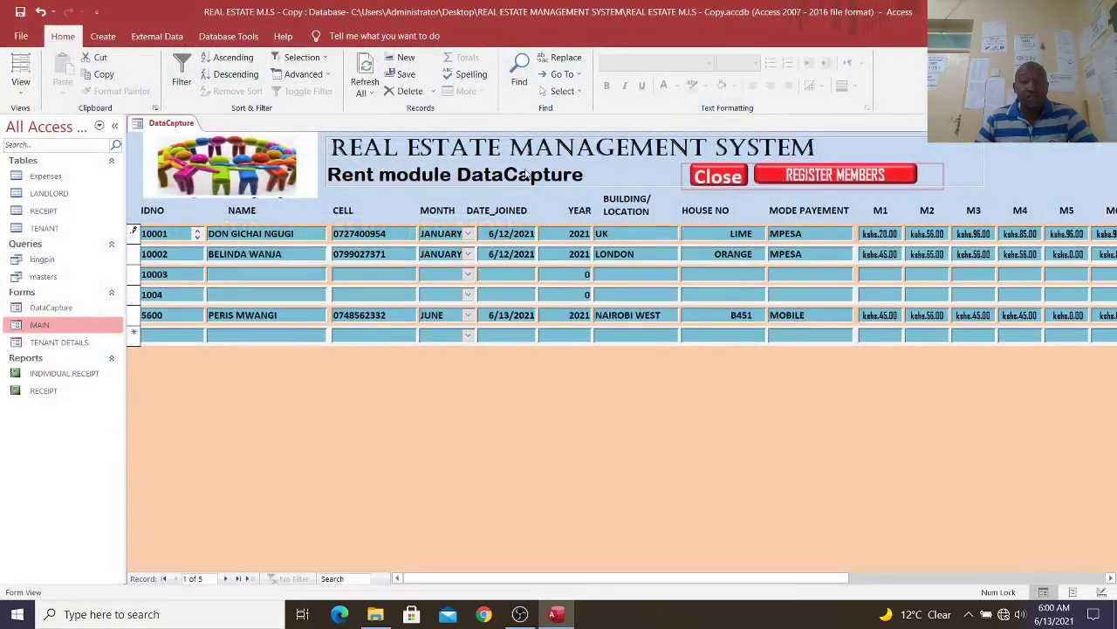
left_click(800, 177)
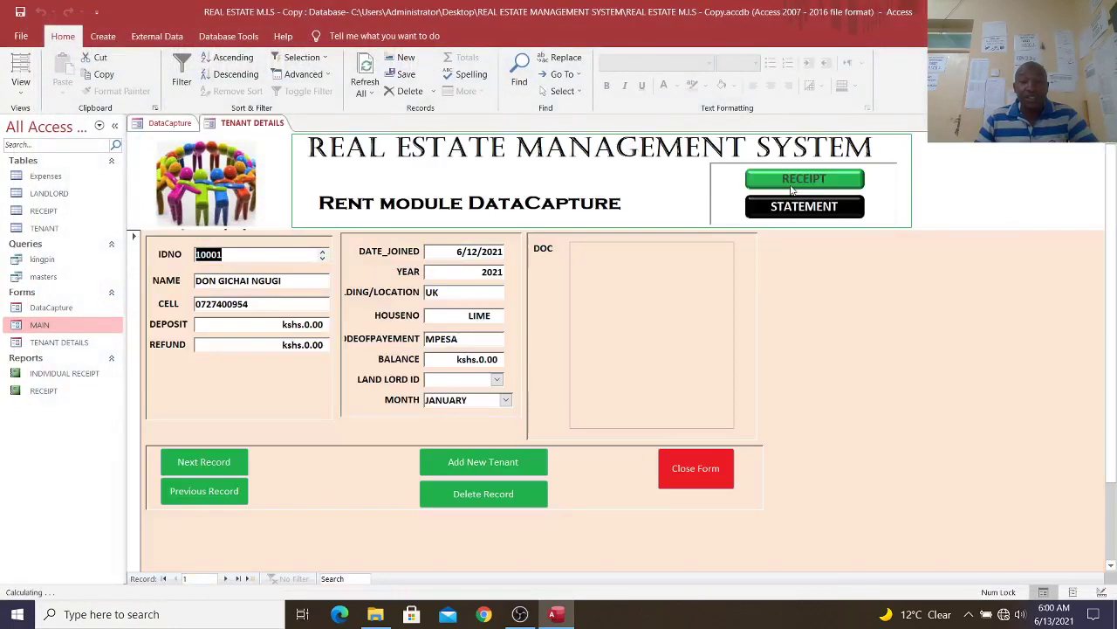
Step: Preview the STATEMENT report for all tenants, then close the preview
left_click(832, 212)
left_click(646, 236)
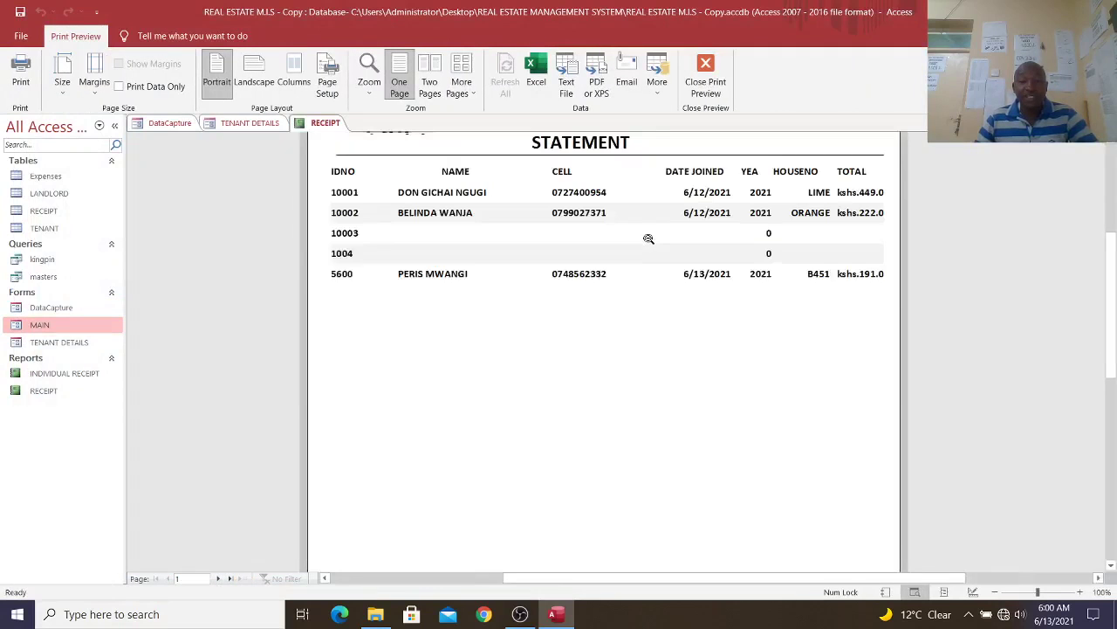
scroll(651, 337, "up", 2)
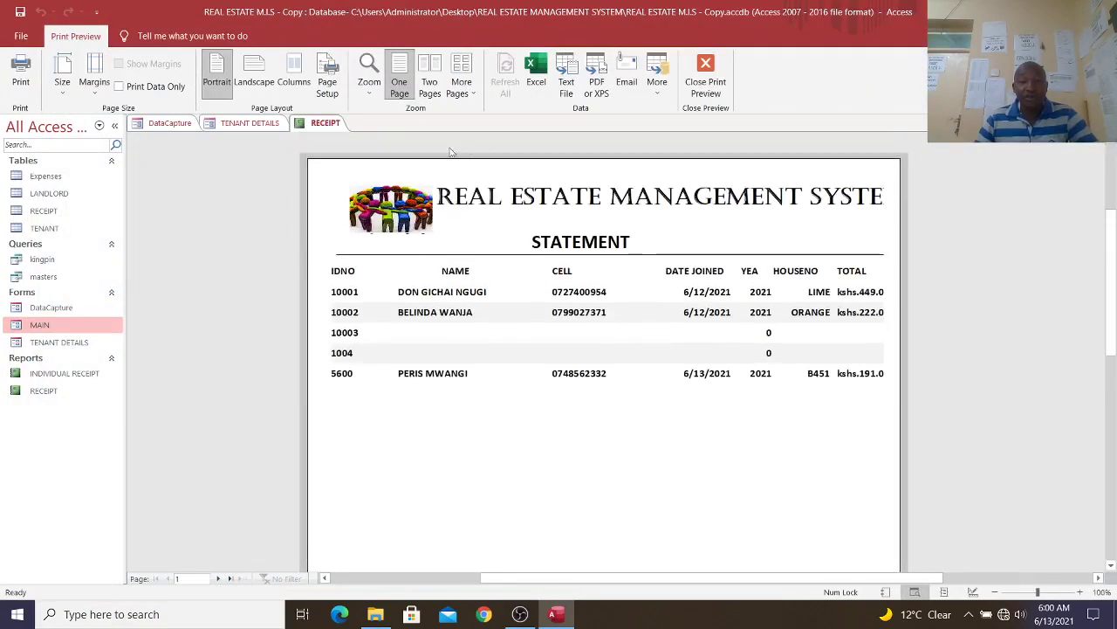
left_click(706, 83)
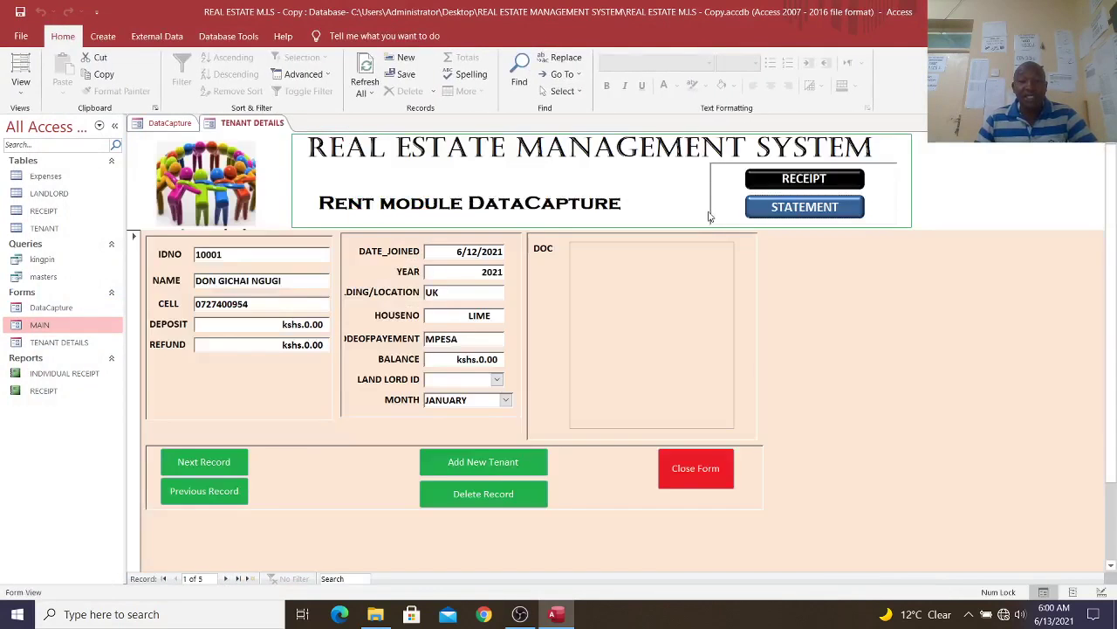
left_click(808, 183)
left_click(636, 258)
scroll(686, 325, "up", 1)
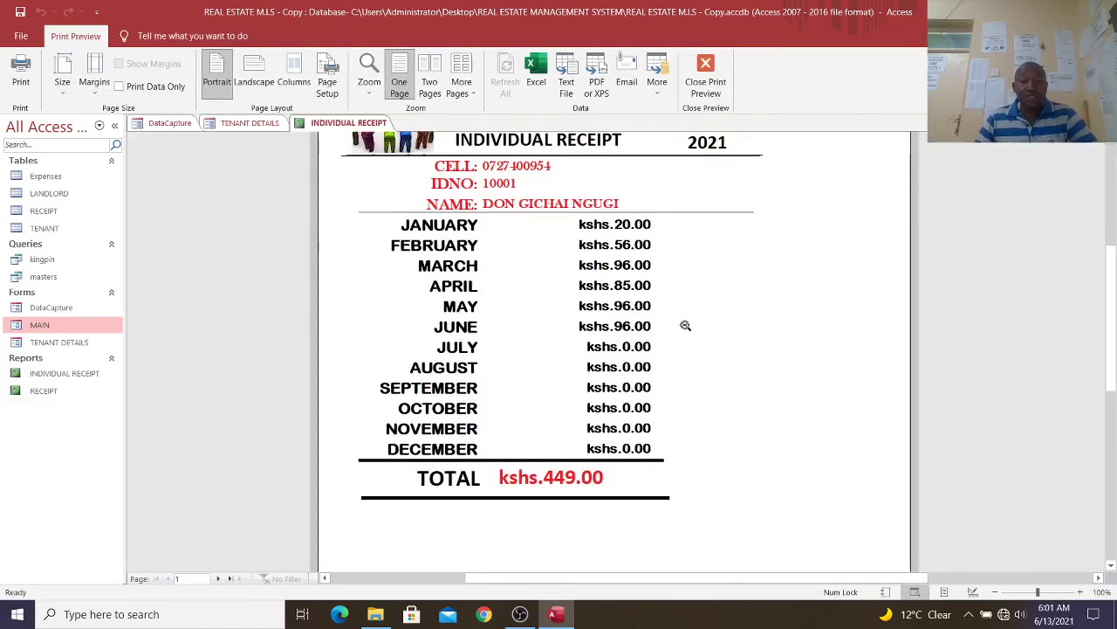
scroll(685, 325, "up", 1)
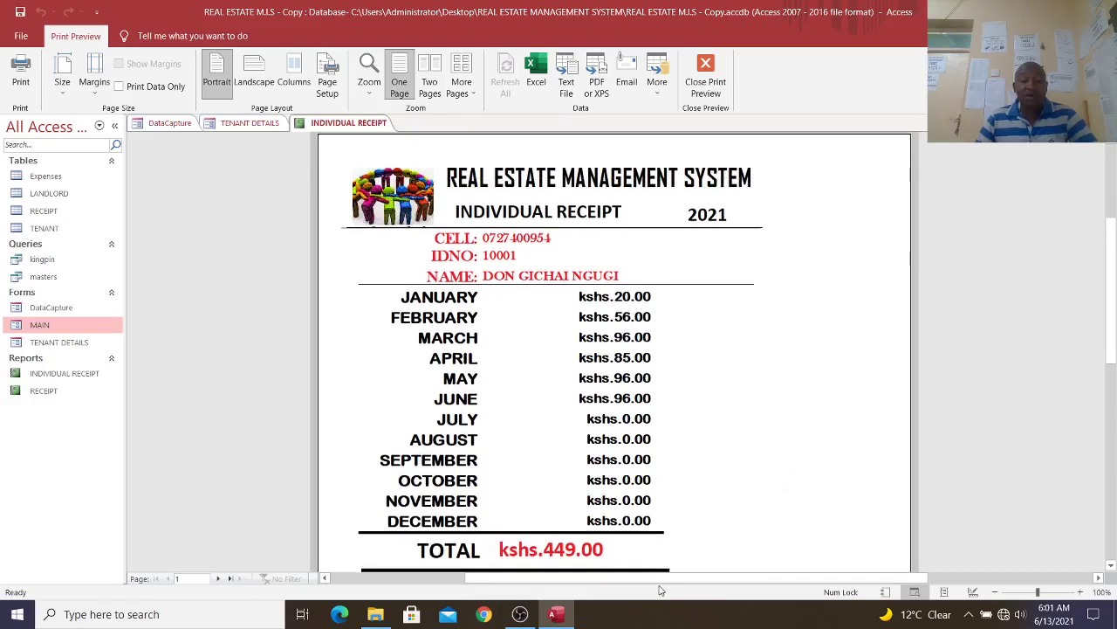
left_click(230, 579)
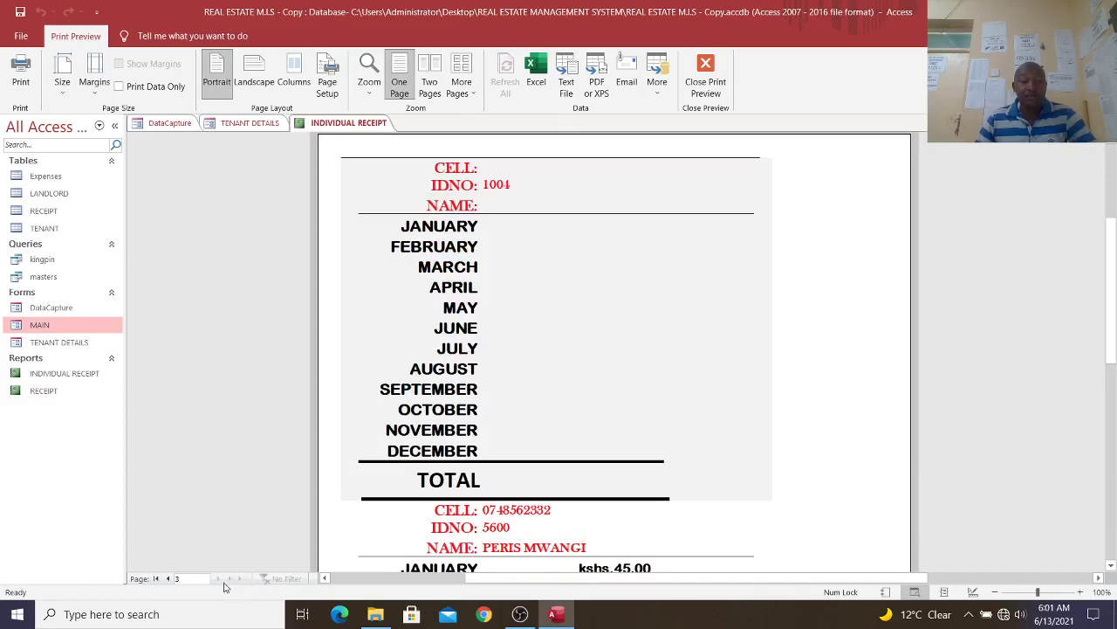
left_click(168, 578)
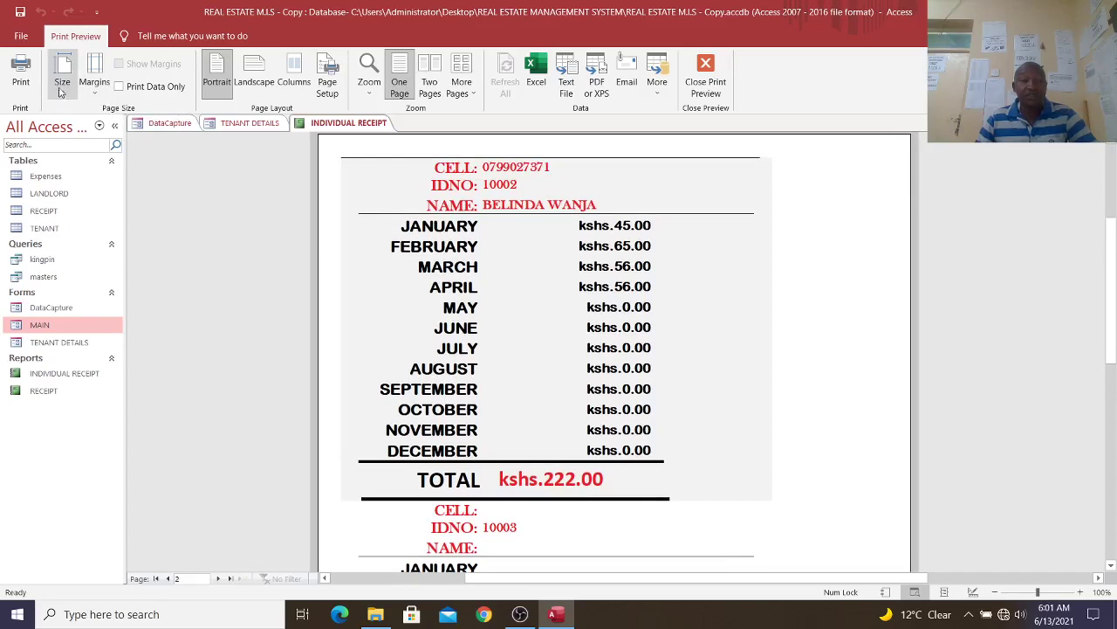
left_click(528, 362)
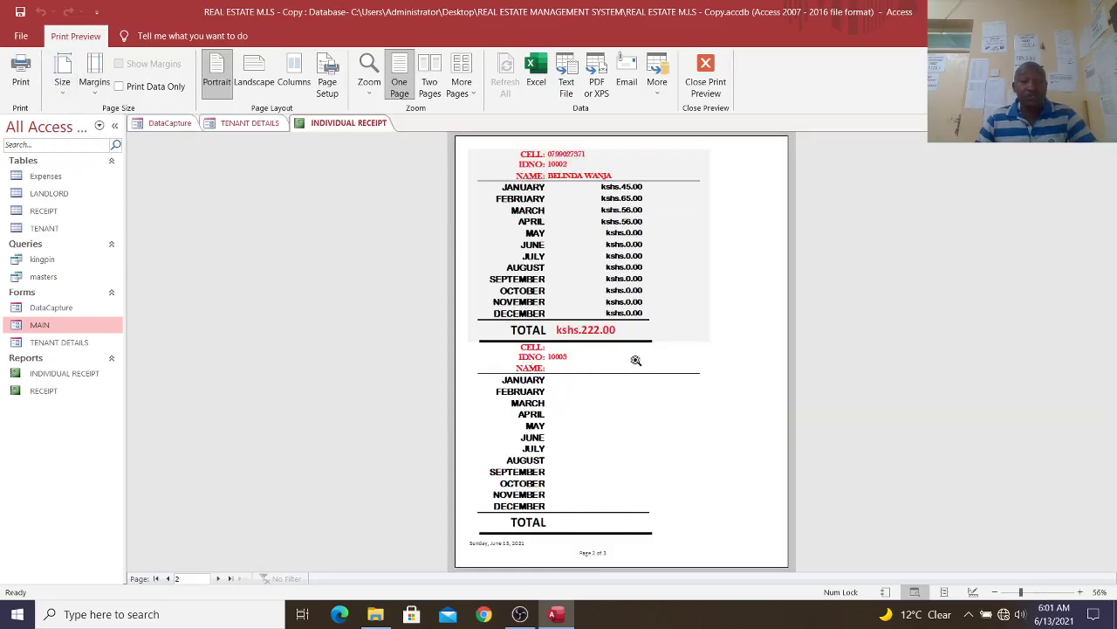
left_click(615, 330)
left_click(706, 77)
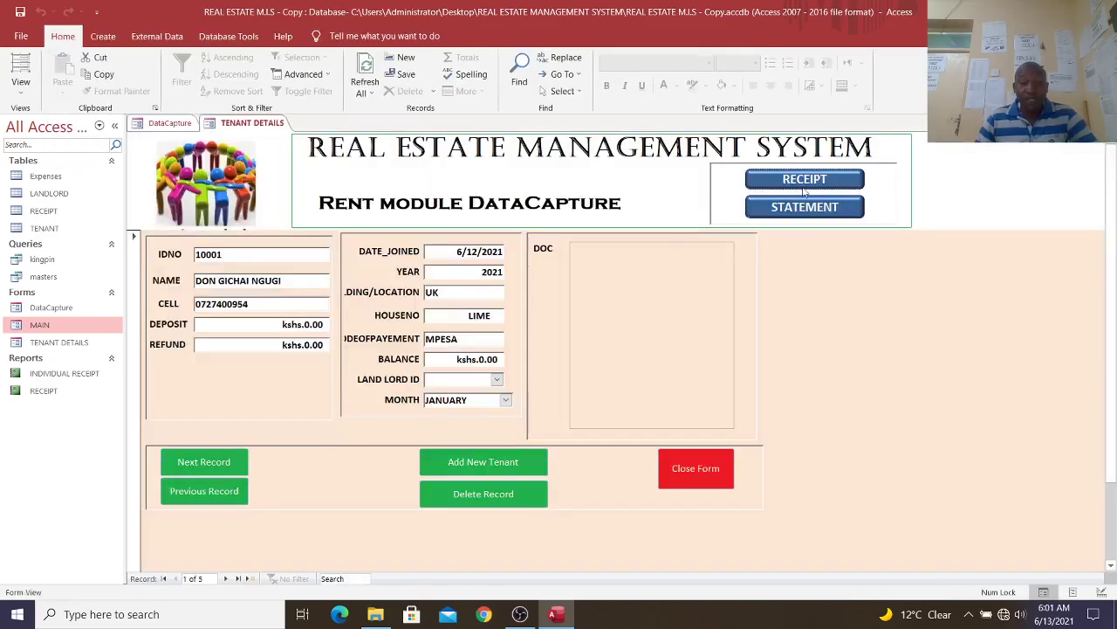
left_click(802, 182)
left_click(632, 297)
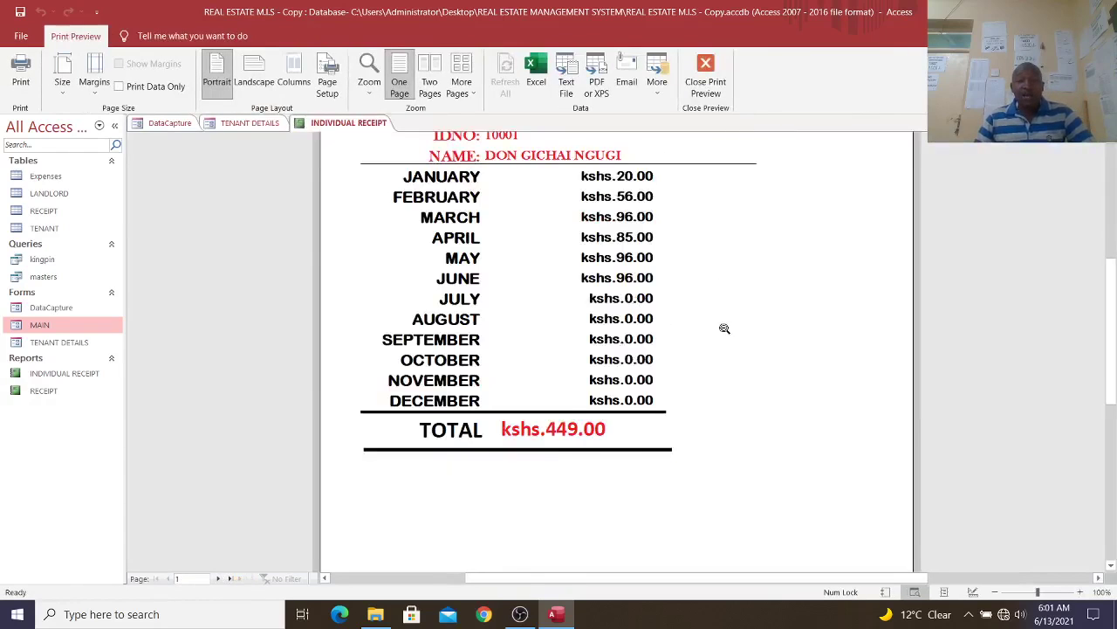
scroll(723, 326, "up", 2)
left_click(714, 80)
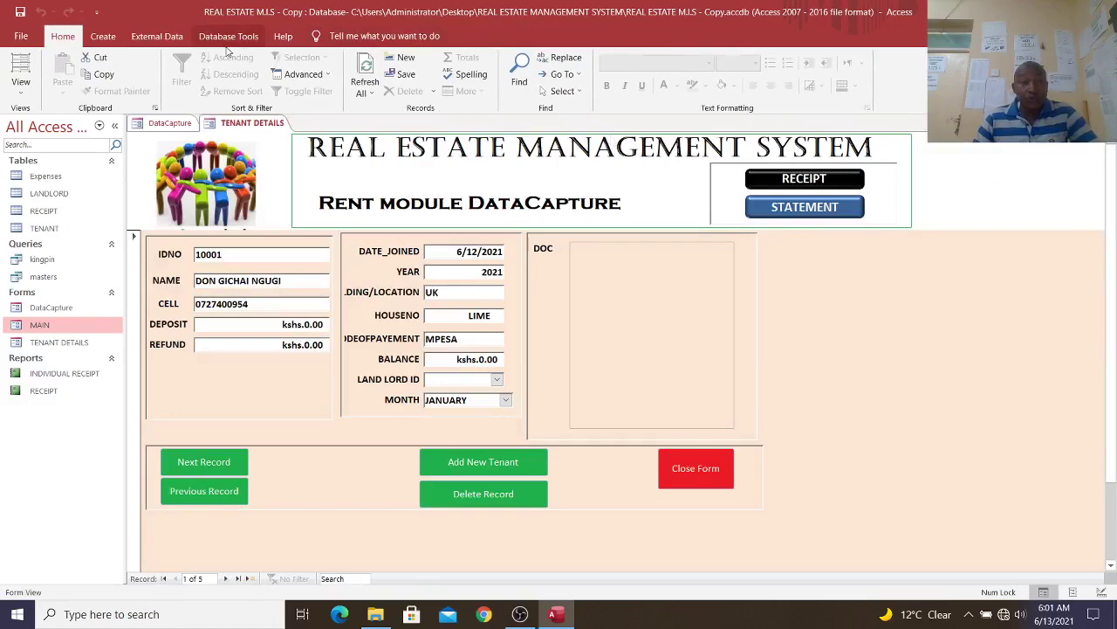
left_click(103, 37)
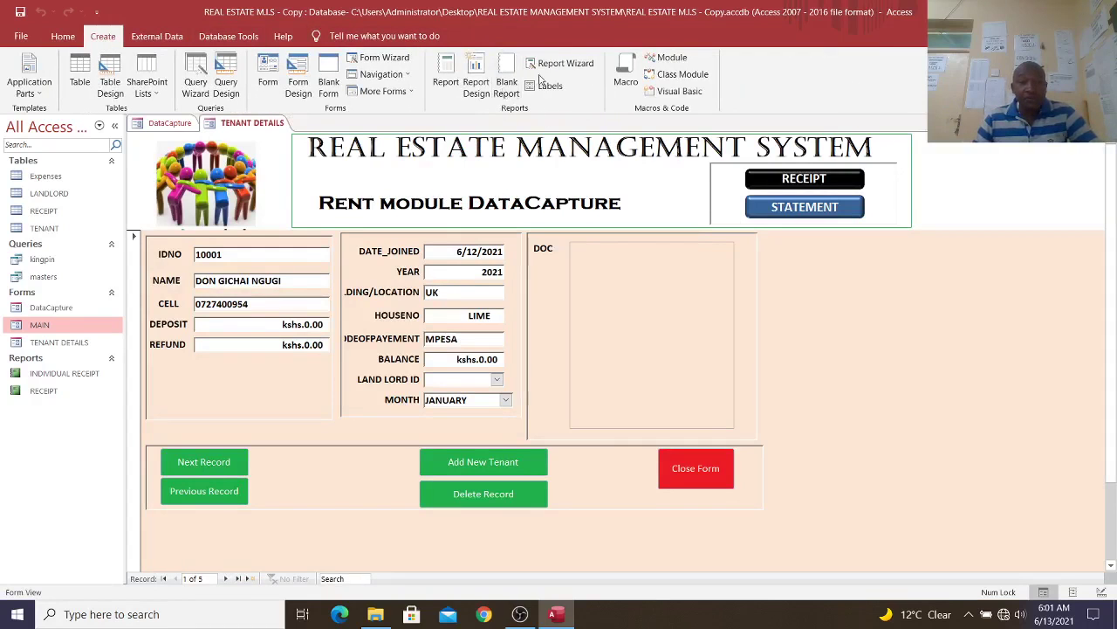
left_click(566, 66)
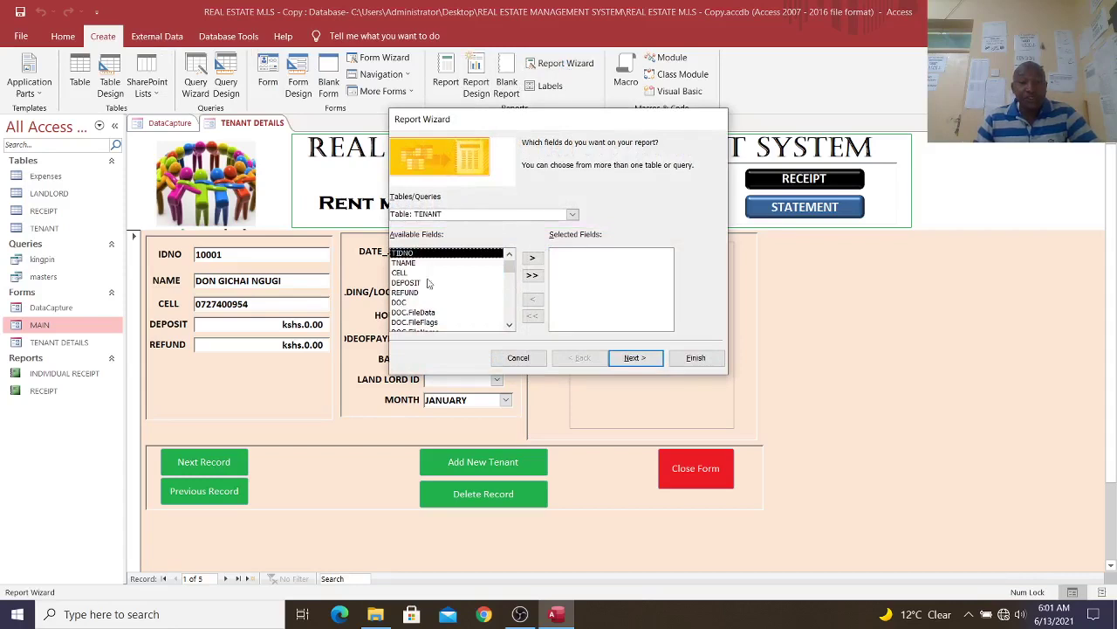
left_click(571, 214)
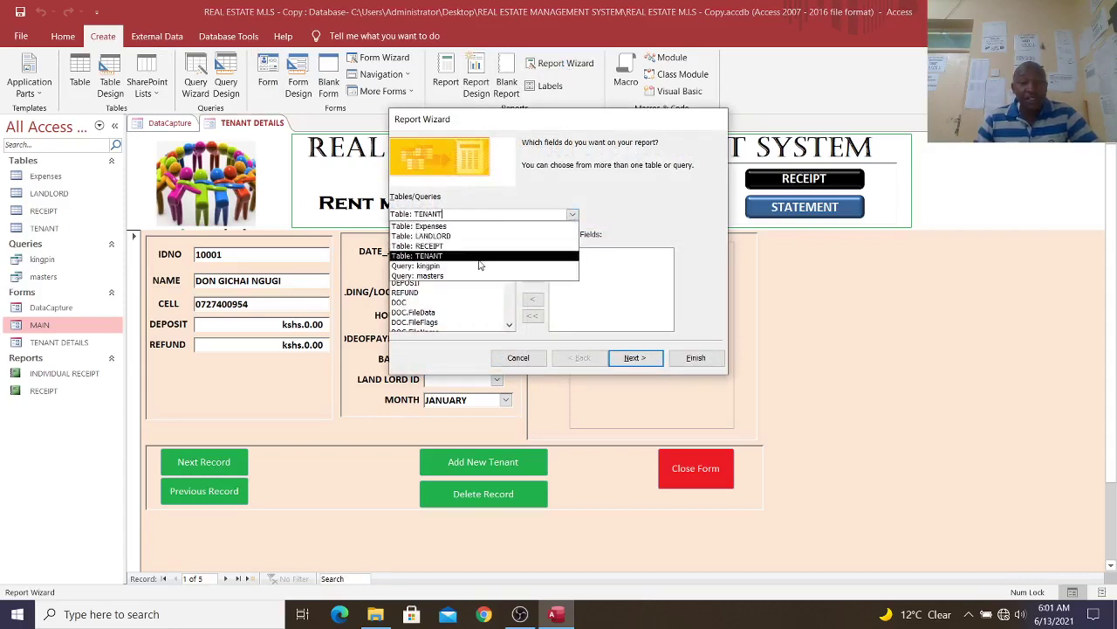
left_click(482, 266)
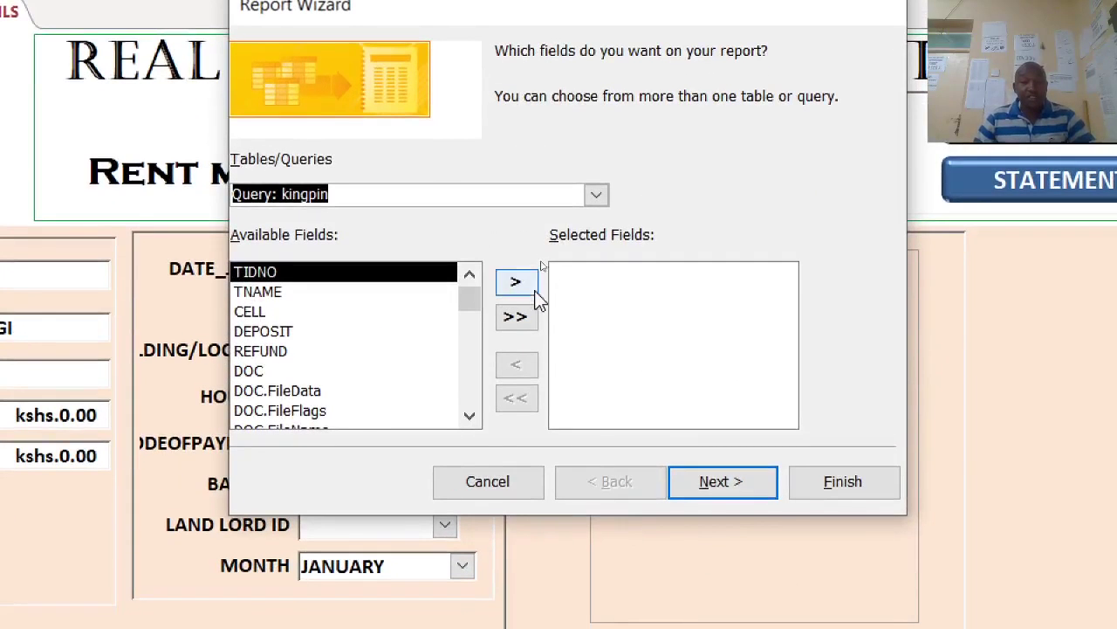
left_click(524, 282)
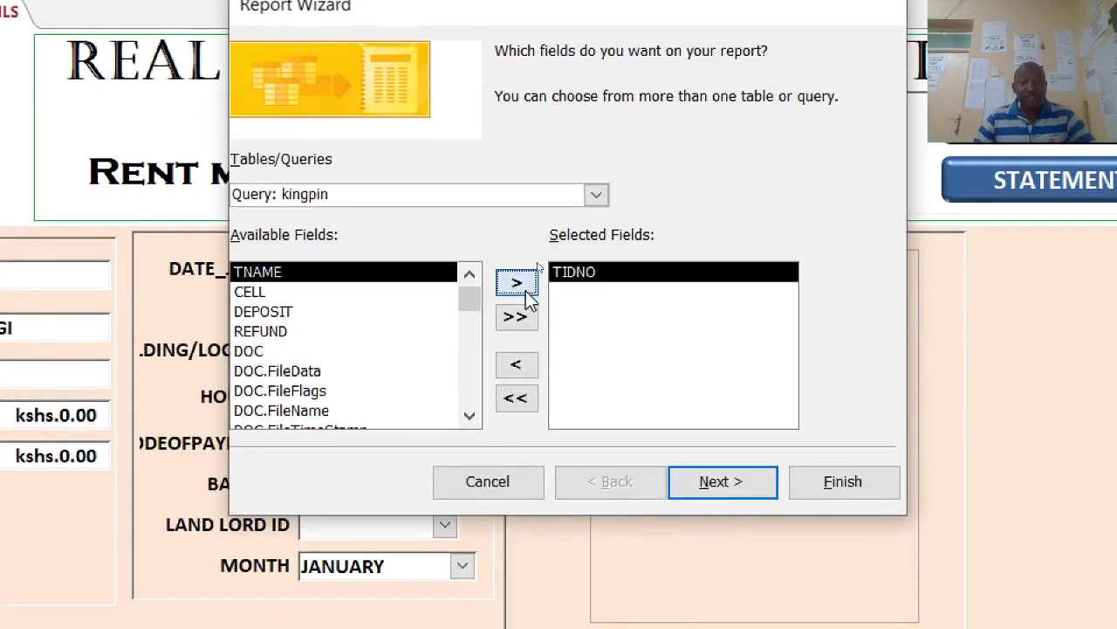
left_click(519, 316)
left_click(751, 491)
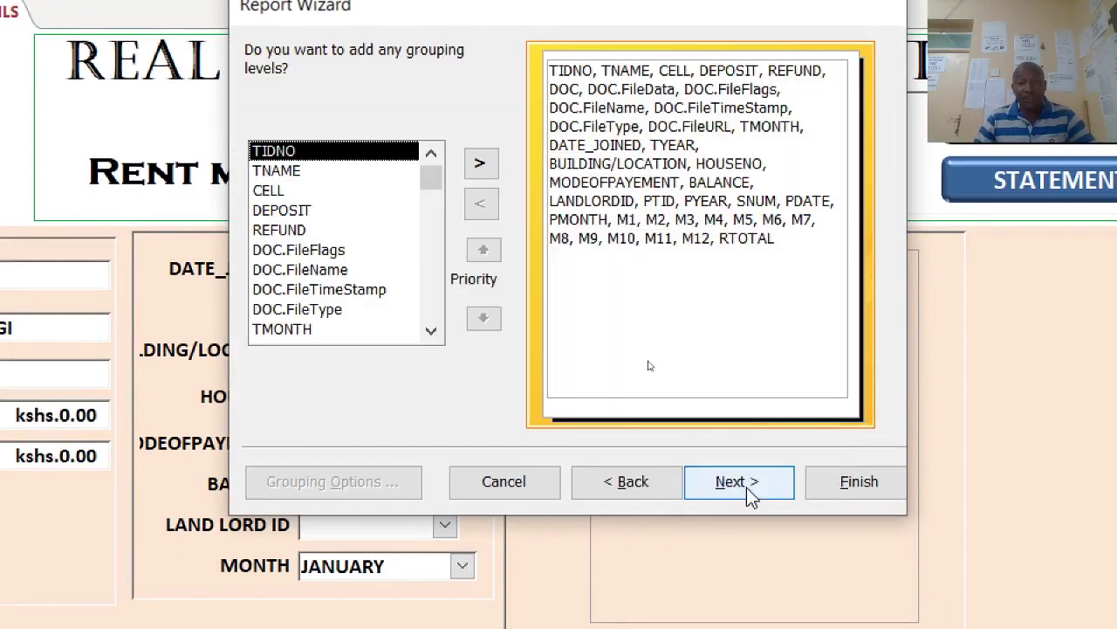
left_click(729, 496)
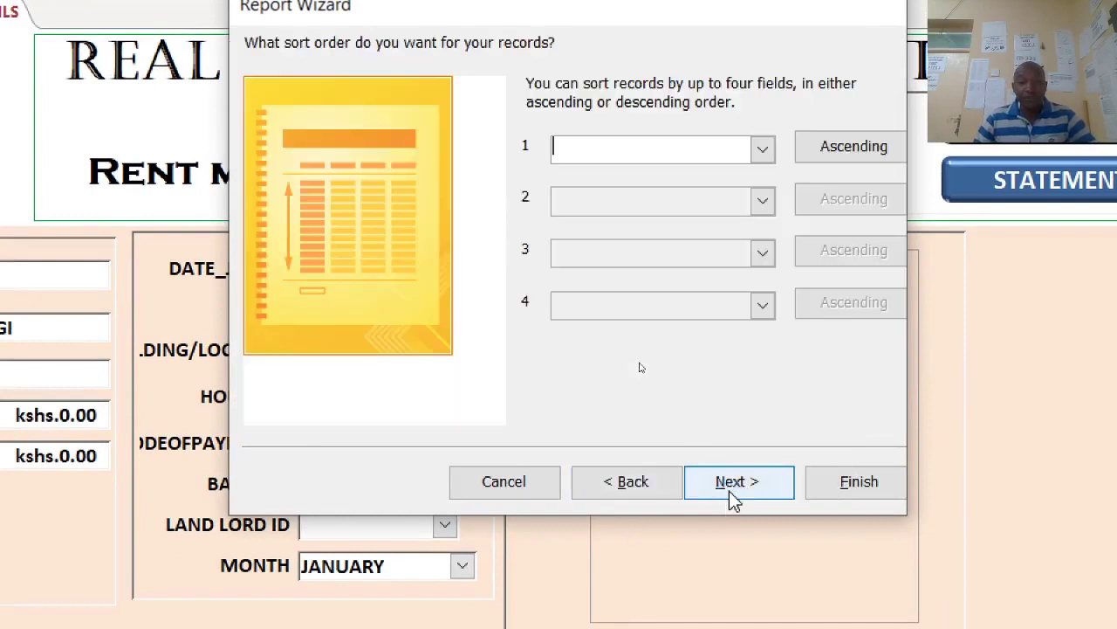
left_click(759, 504)
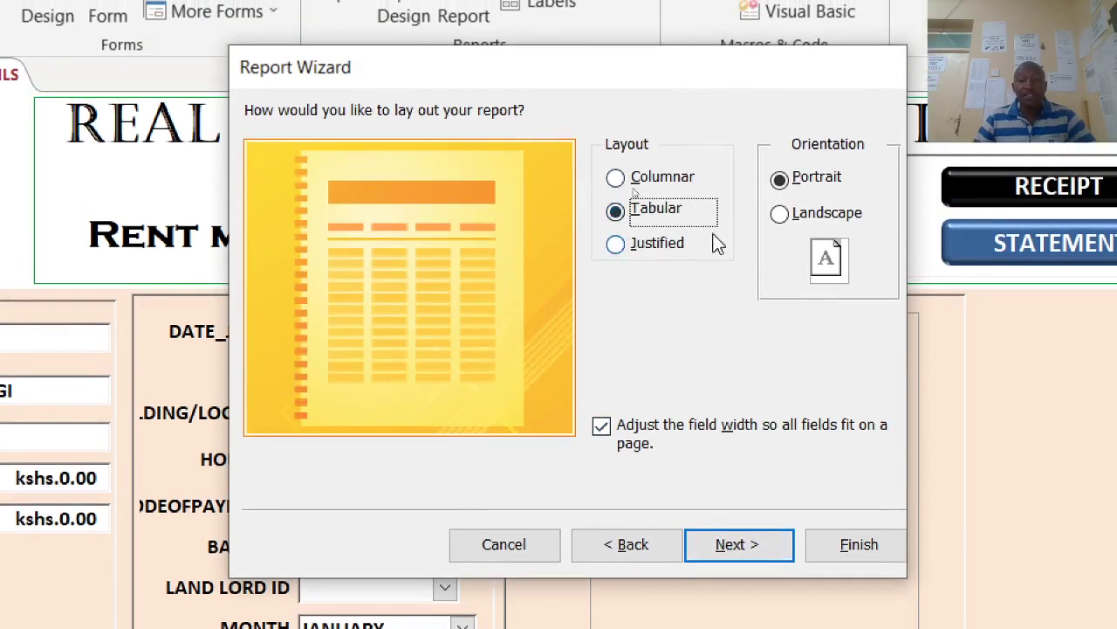
left_click(629, 188)
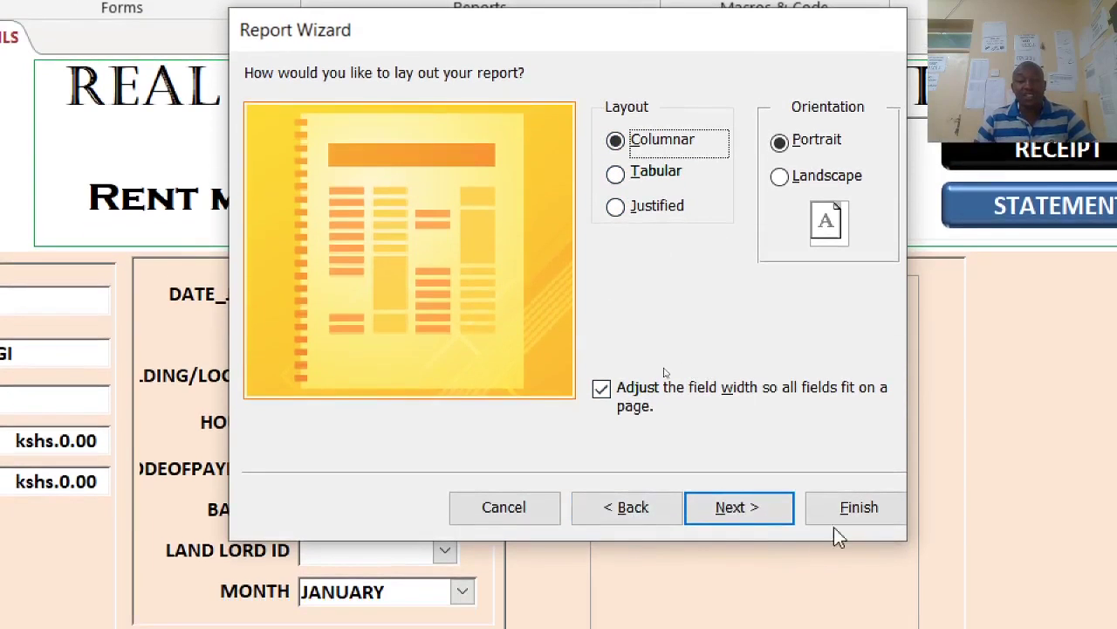
left_click(534, 517)
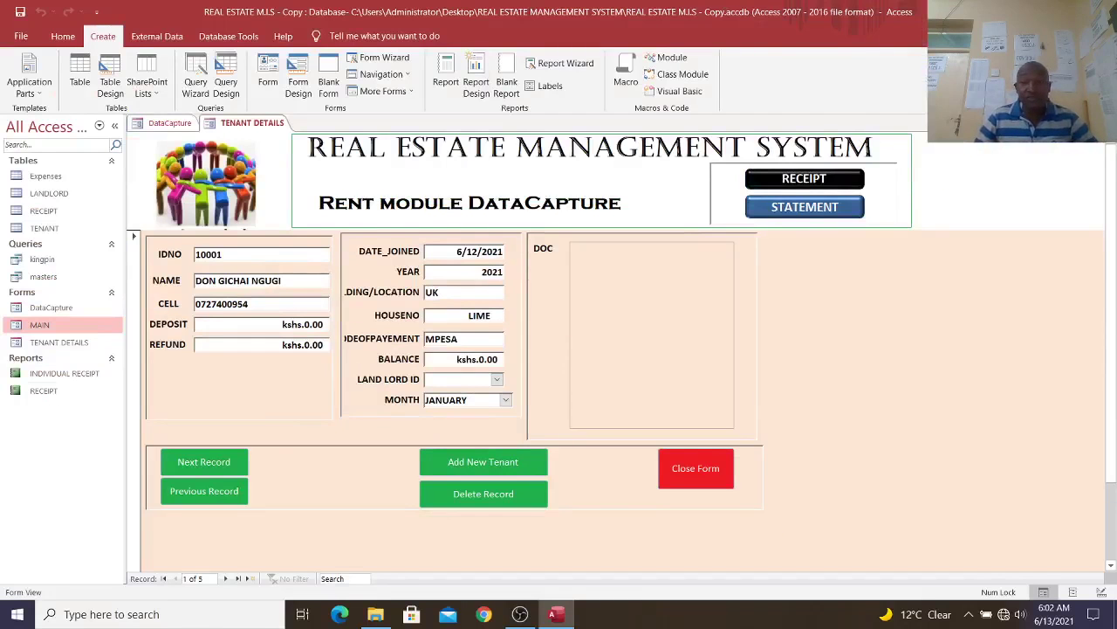
Step: Close the TENANT DETAILS and DataCapture forms, and briefly open the RECEIPT report in Design View
key("ctrl+F4")
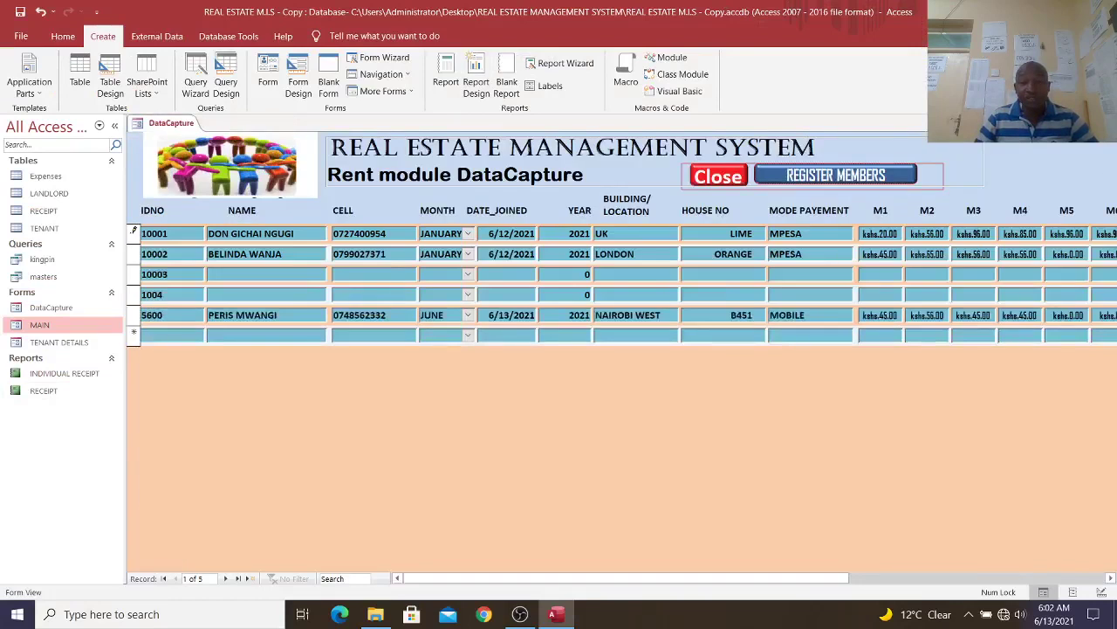
key("ctrl+F4")
left_click(60, 397)
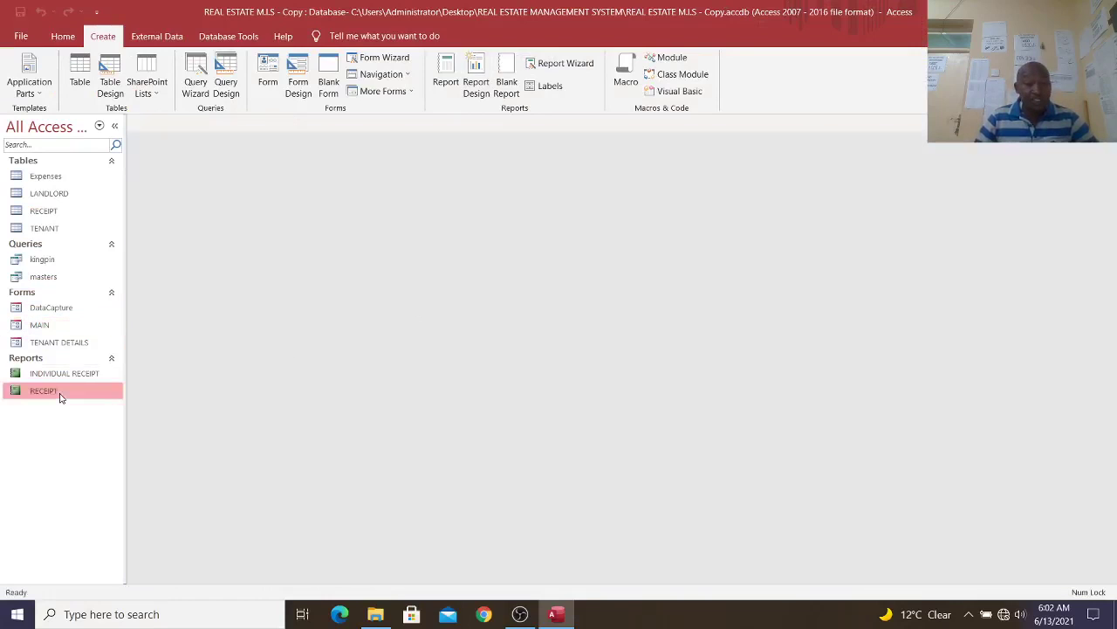
right_click(60, 397)
left_click(122, 202)
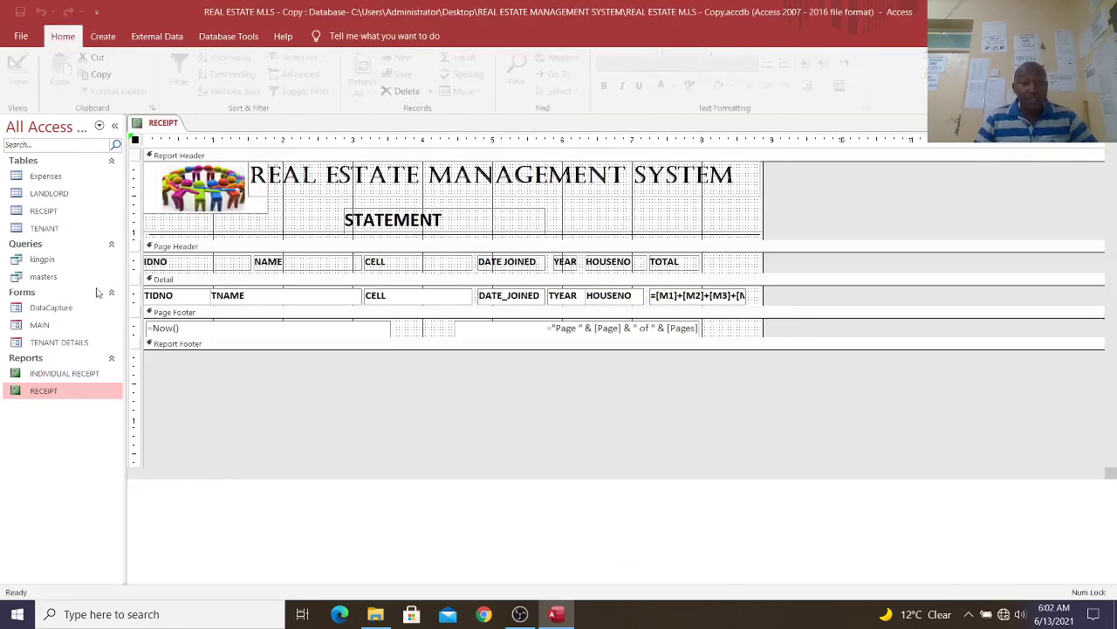
key("ctrl+F4")
Step: Open INDIVIDUAL RECEIPT in Design View and show the TOTAL sum field's properties
right_click(62, 373)
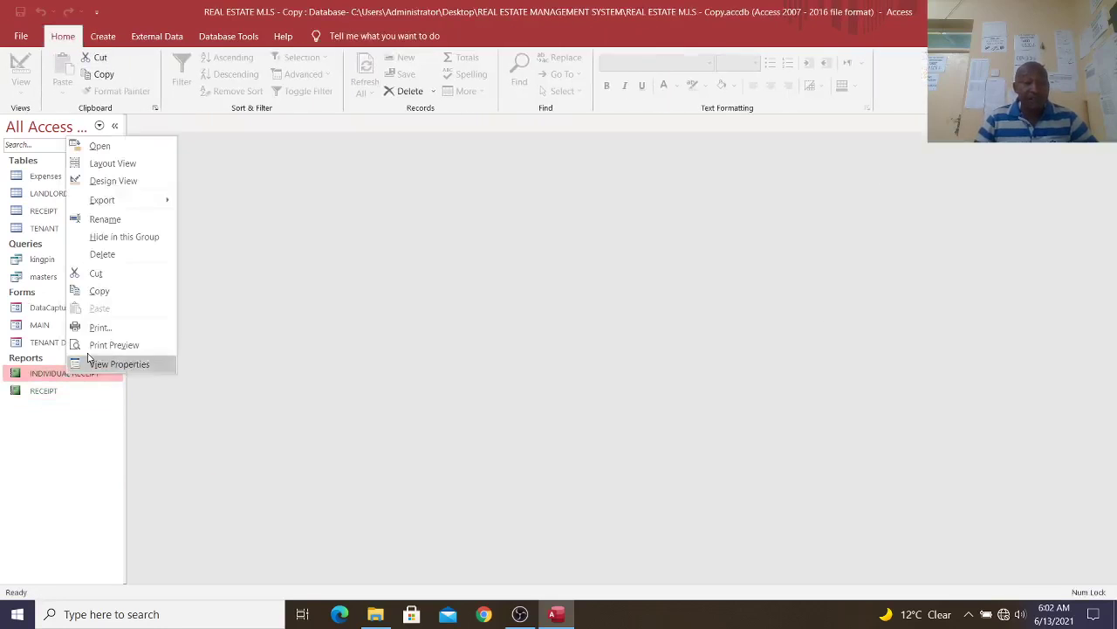
left_click(122, 180)
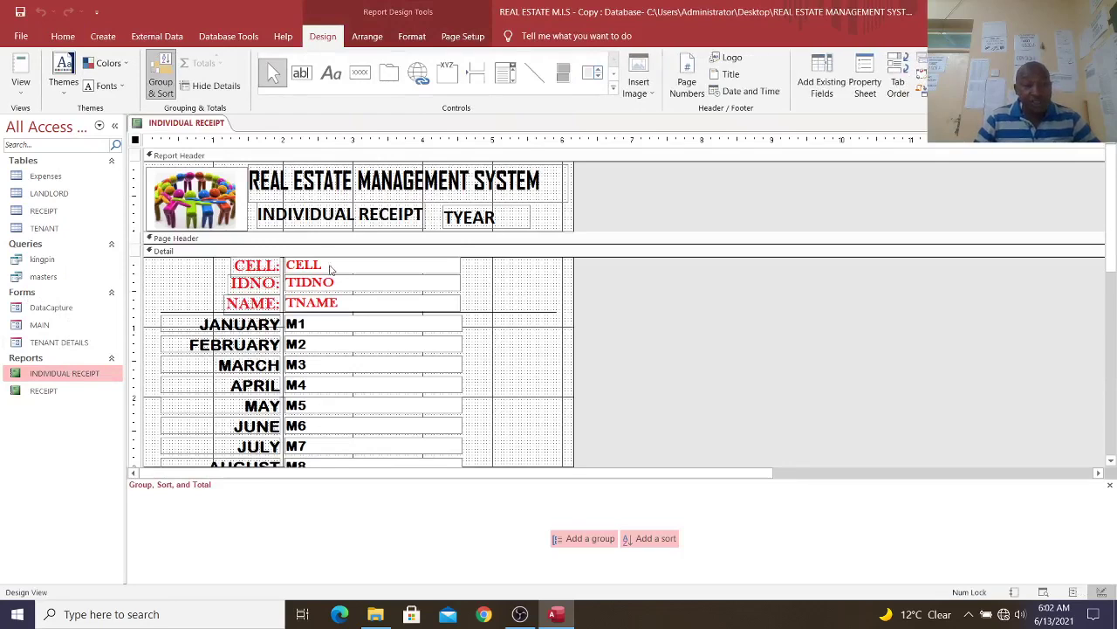
scroll(274, 279, "down", 4)
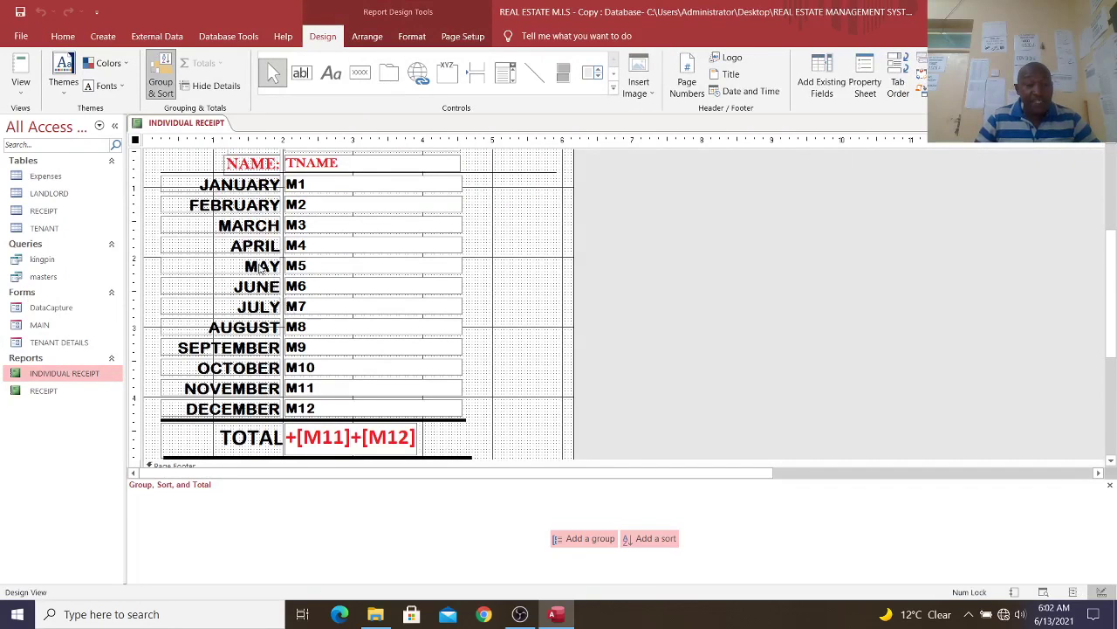
left_click(226, 191)
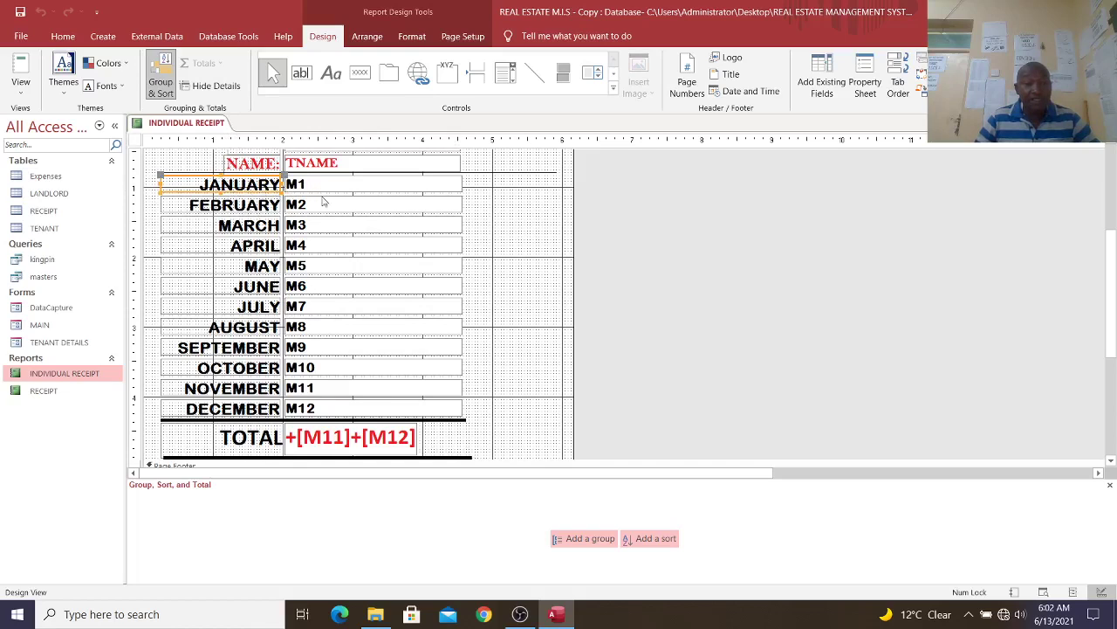
left_click(396, 441)
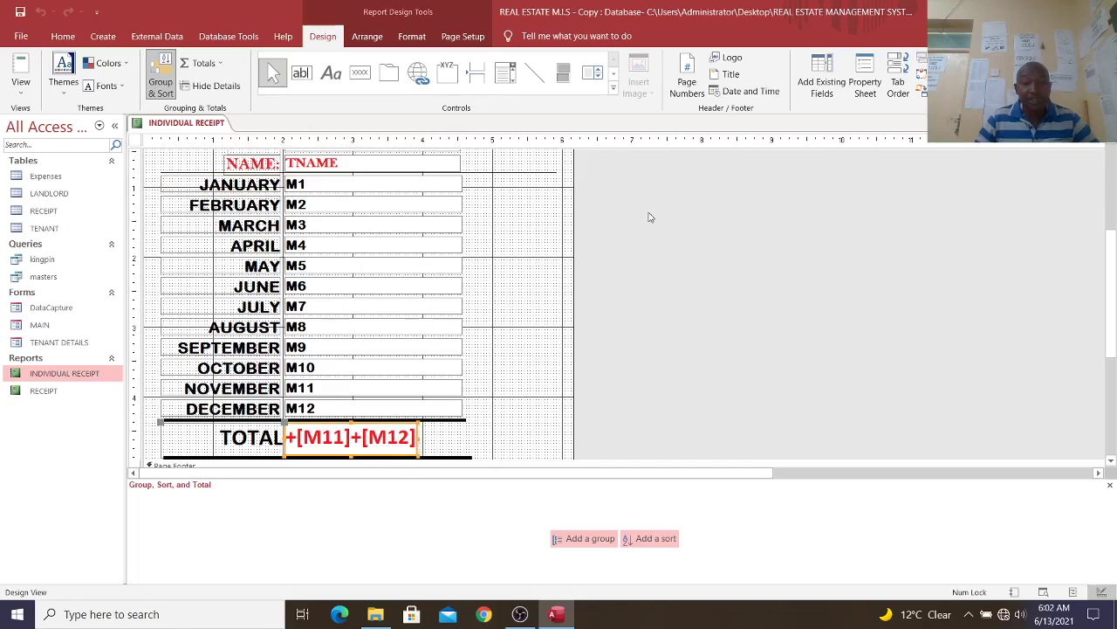
left_click(873, 88)
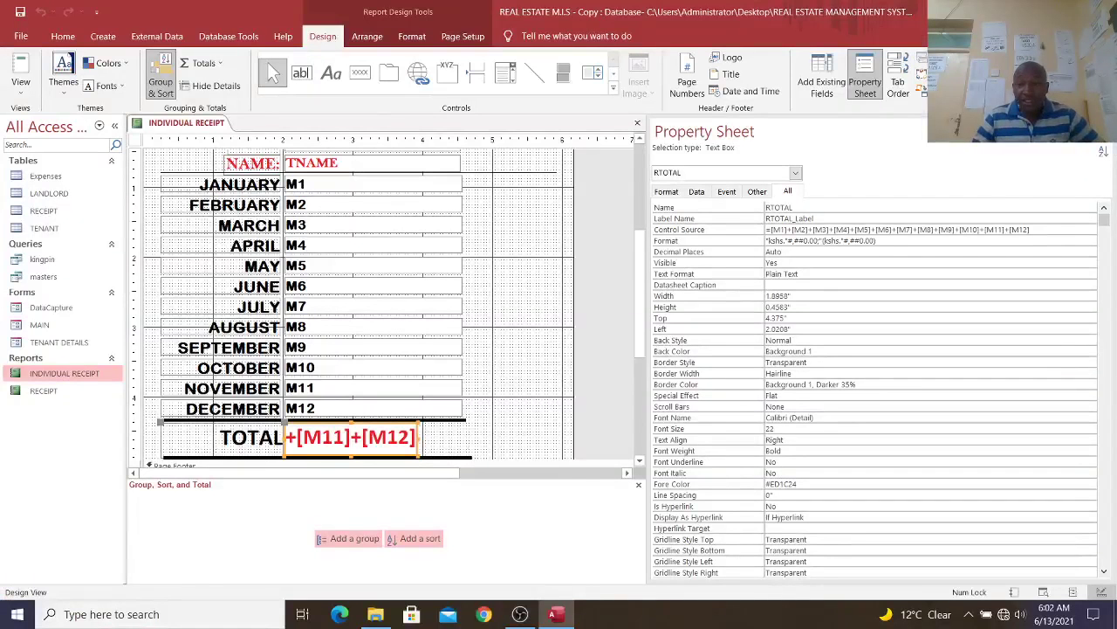
Step: Hide the Property Sheet and open the DataCapture form via MAIN's REGISTER TENANT
key("F4")
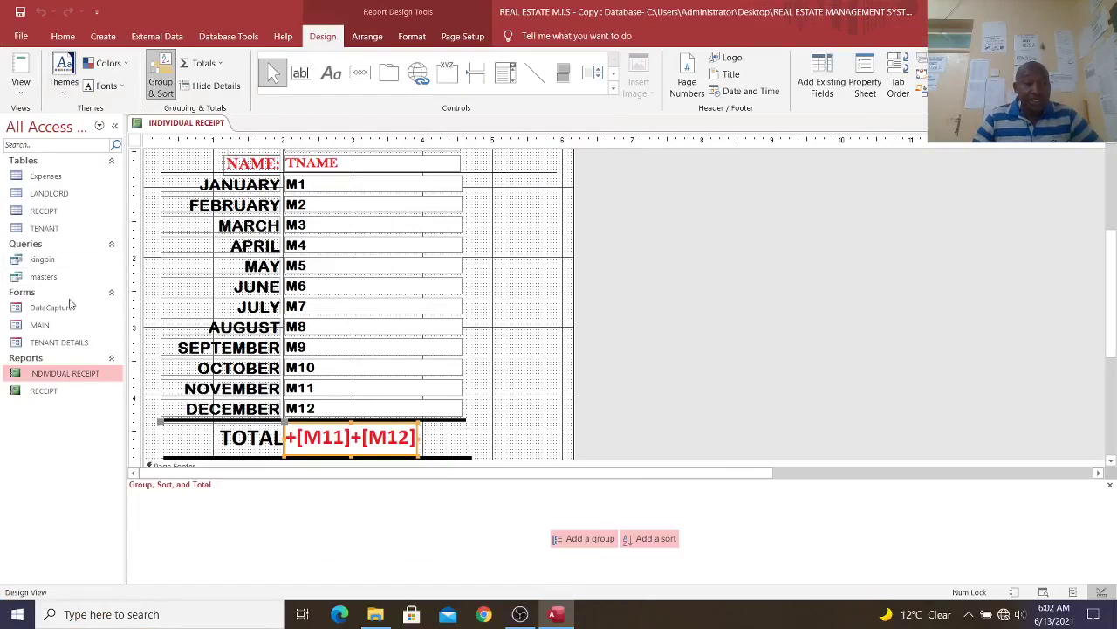
double_click(39, 324)
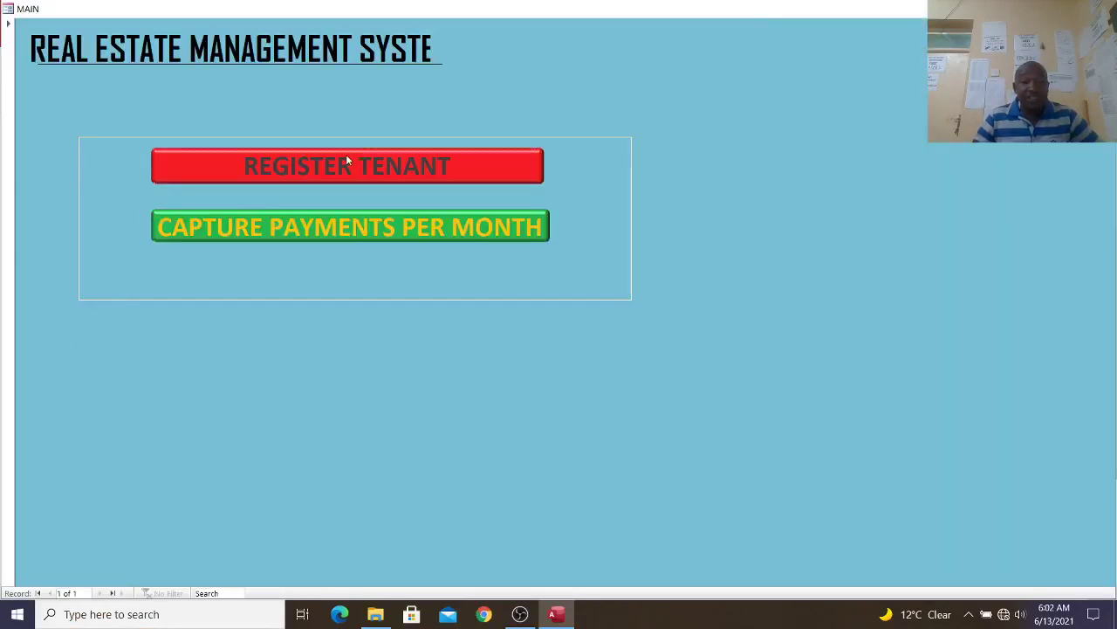
left_click(346, 158)
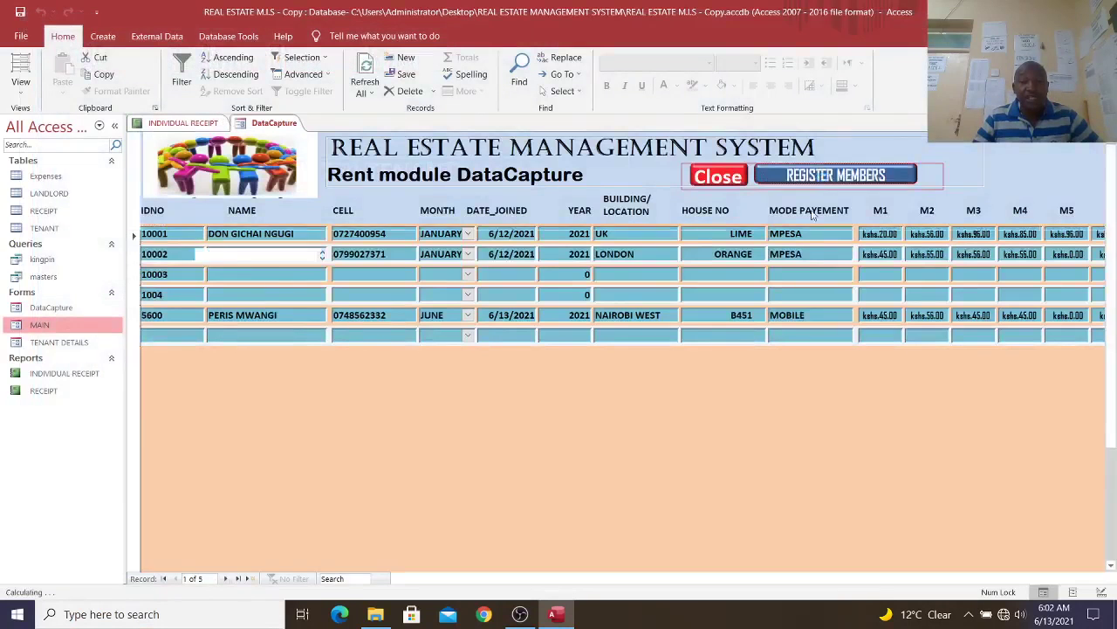